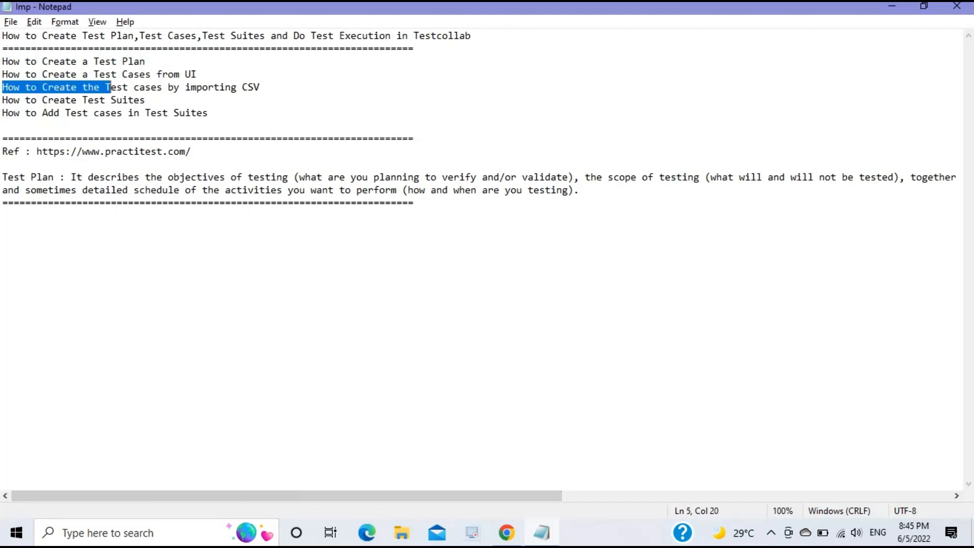
Read through the outline of topics in the notes, from creating a test plan to adding test cases in test suites
click(213, 87)
click(261, 87)
drag(2, 99, 105, 100)
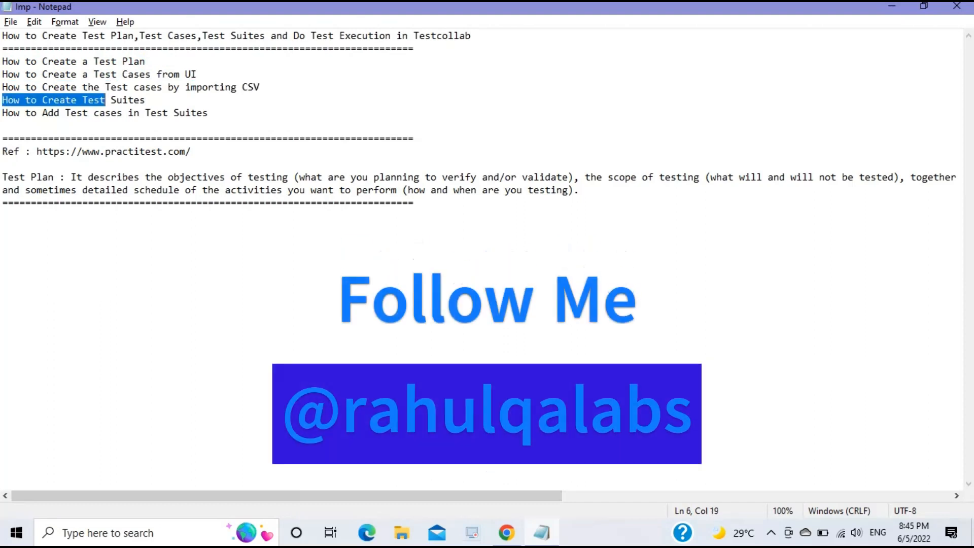
click(185, 113)
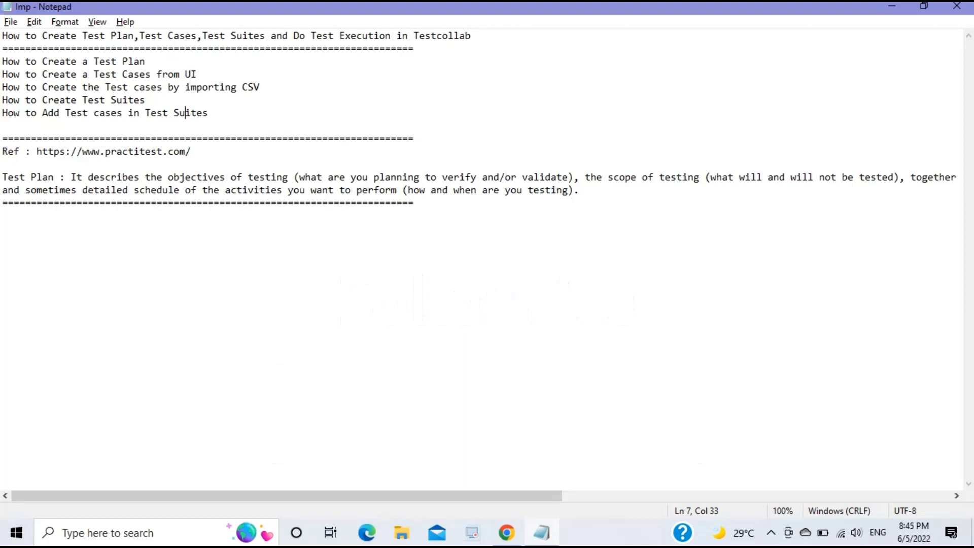
drag(191, 113, 209, 113)
click(209, 126)
click(210, 113)
drag(209, 113, 3, 62)
click(147, 100)
drag(146, 62, 3, 60)
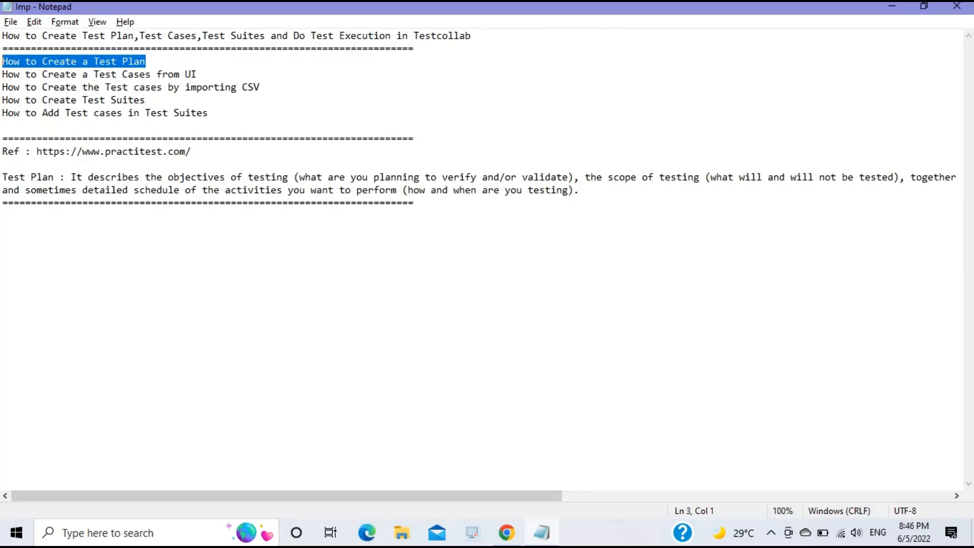
click(198, 75)
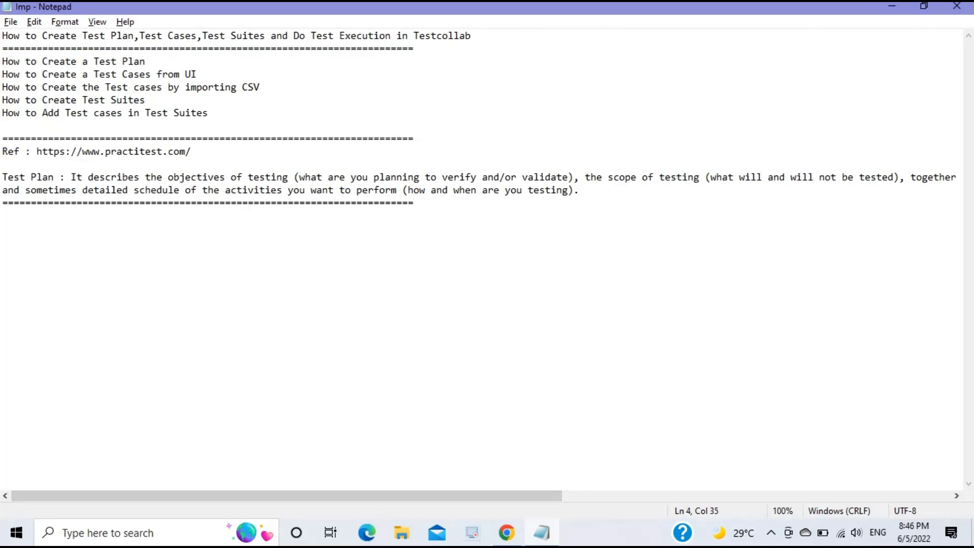
Switch to Testcollab in the browser and open Test Project
key(alt+Tab)
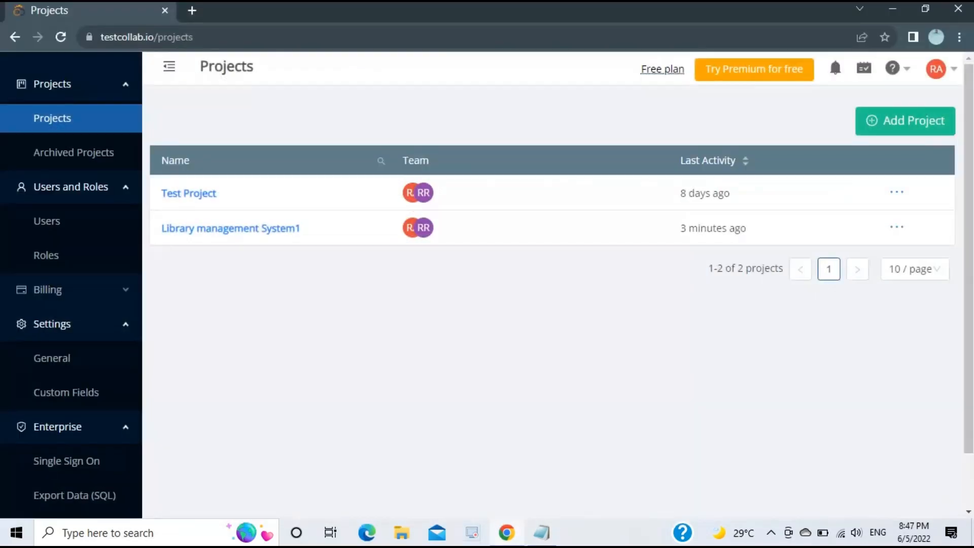
key(ctrl+l)
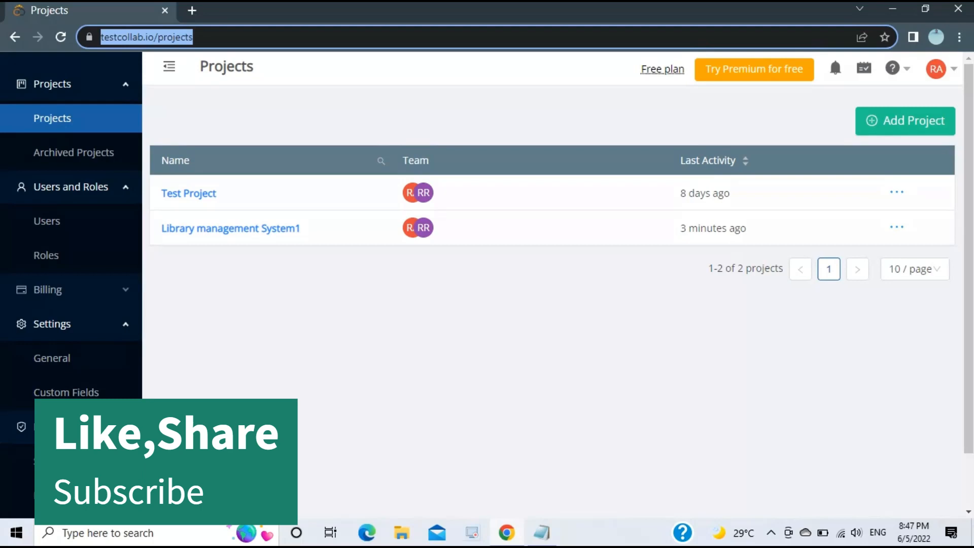
click(189, 193)
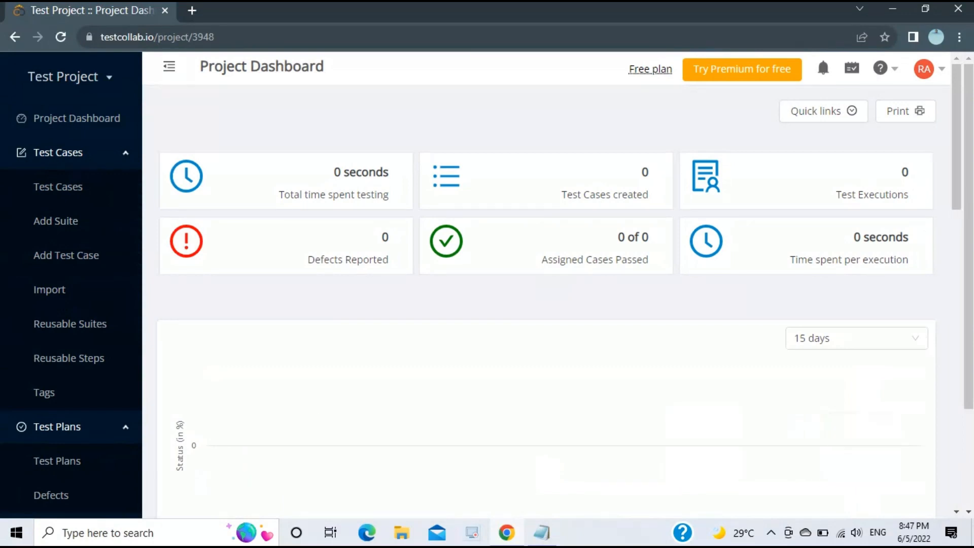
View the project's test cases list and its test plans list
click(58, 187)
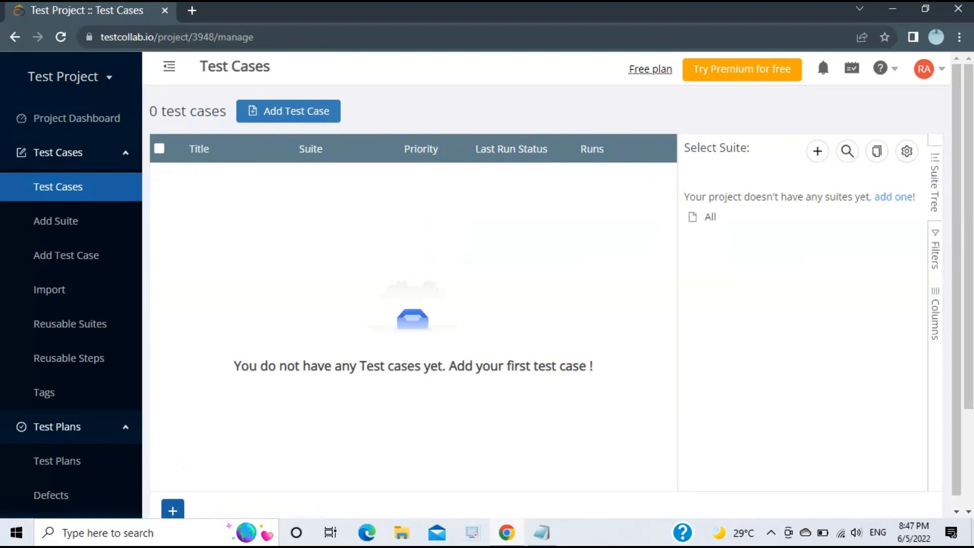
scroll(488, 284, down, 3)
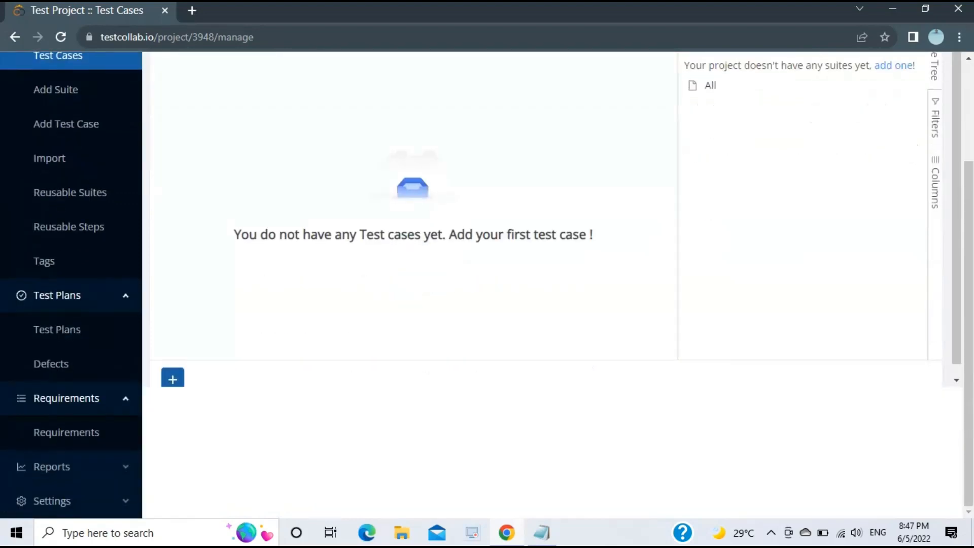
click(56, 329)
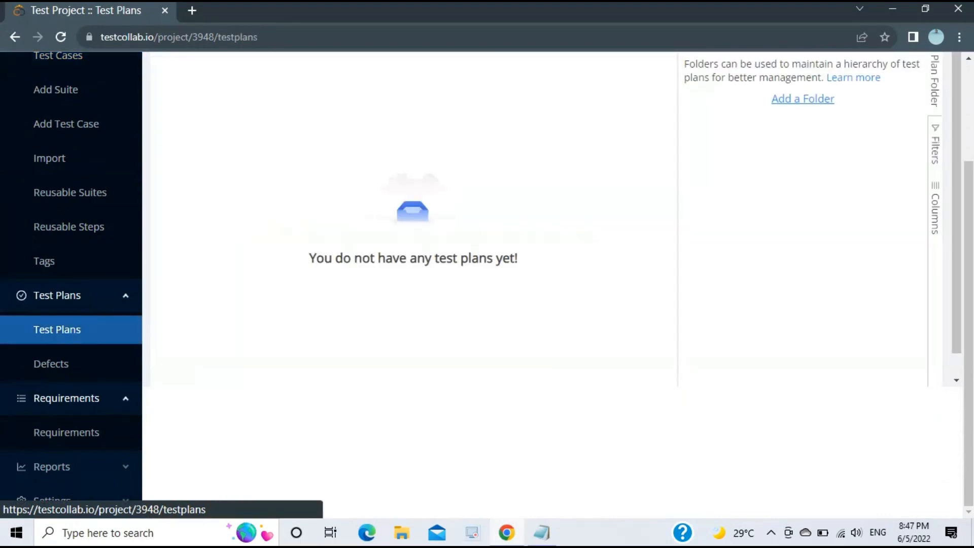
scroll(487, 284, up, 3)
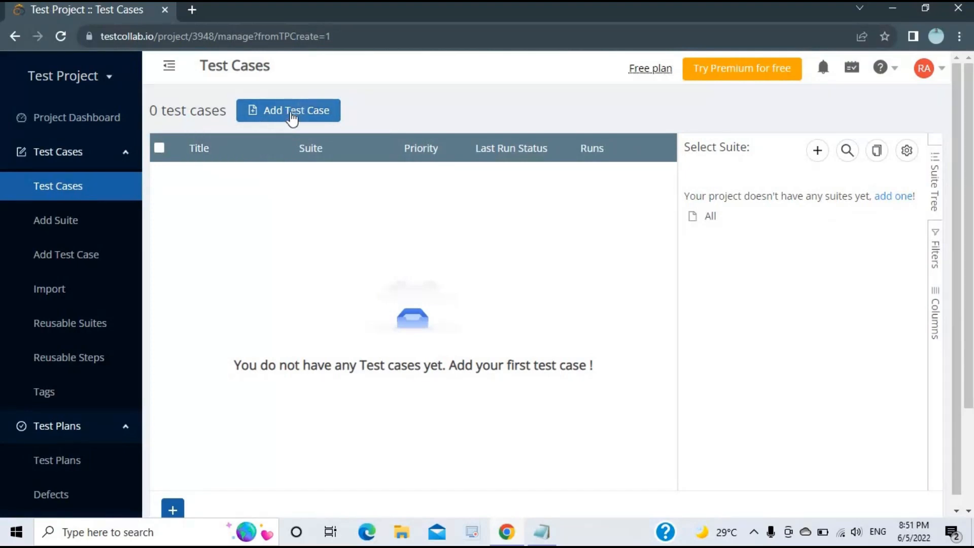
Start a new test case titled "Verification of login button"
click(292, 118)
click(221, 147)
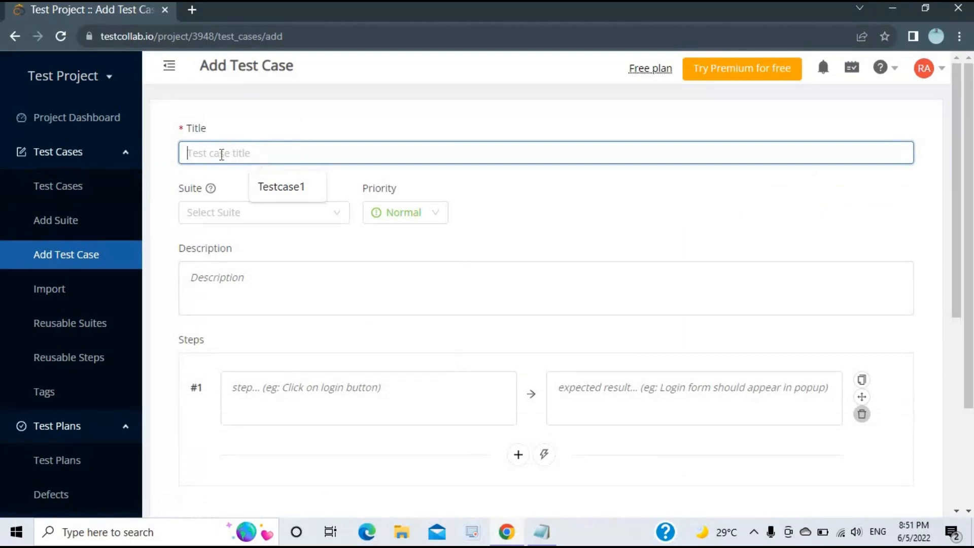
text(Verif)
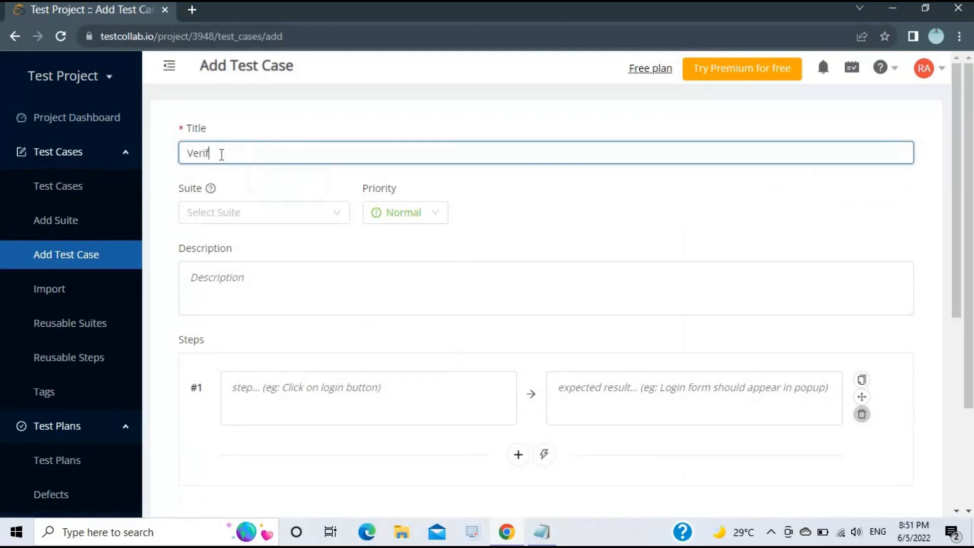
text(ication of login button)
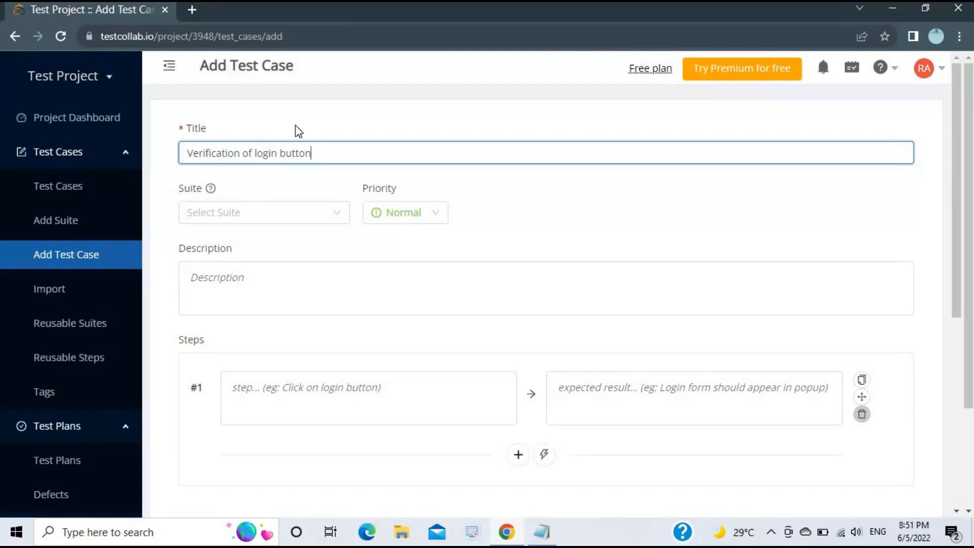
drag(318, 151, 182, 151)
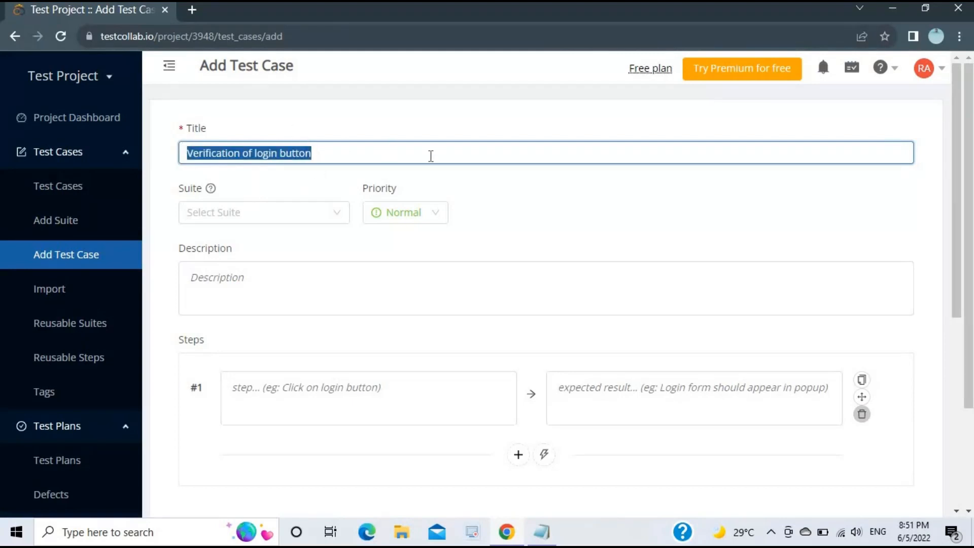
click(431, 156)
click(528, 201)
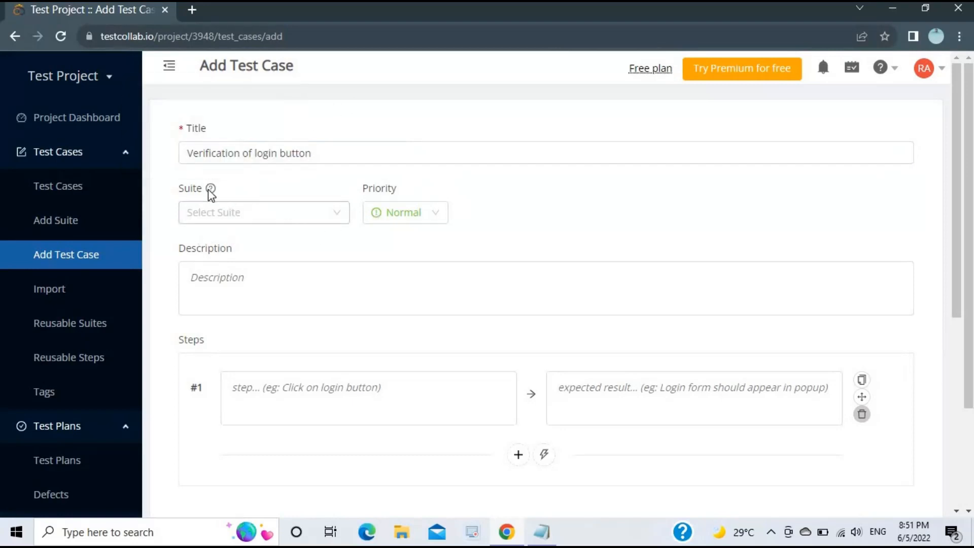
Start a new suite from the test case's suite choices and title it "Login funtionality Test Suite"
mouse_move(210, 193)
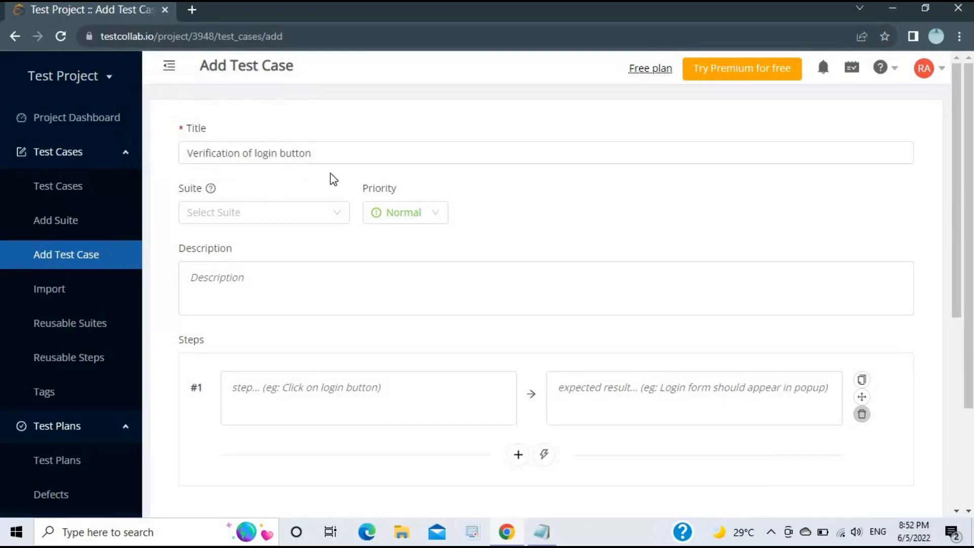
click(235, 221)
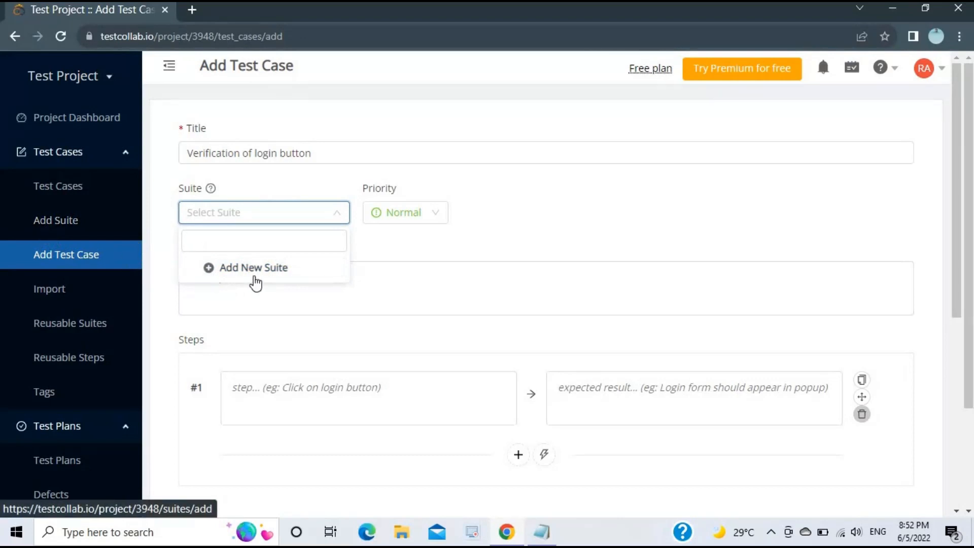
click(236, 274)
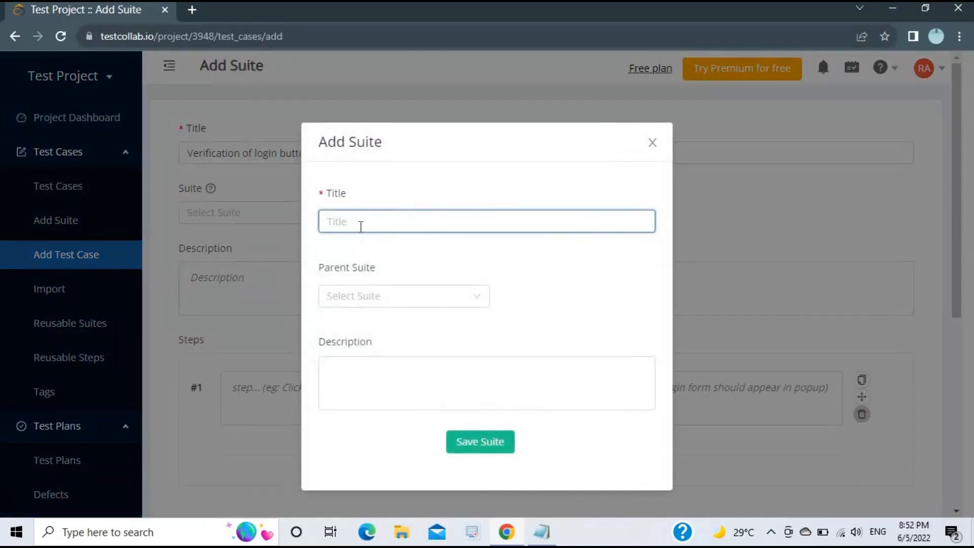
text(Login funtionality T)
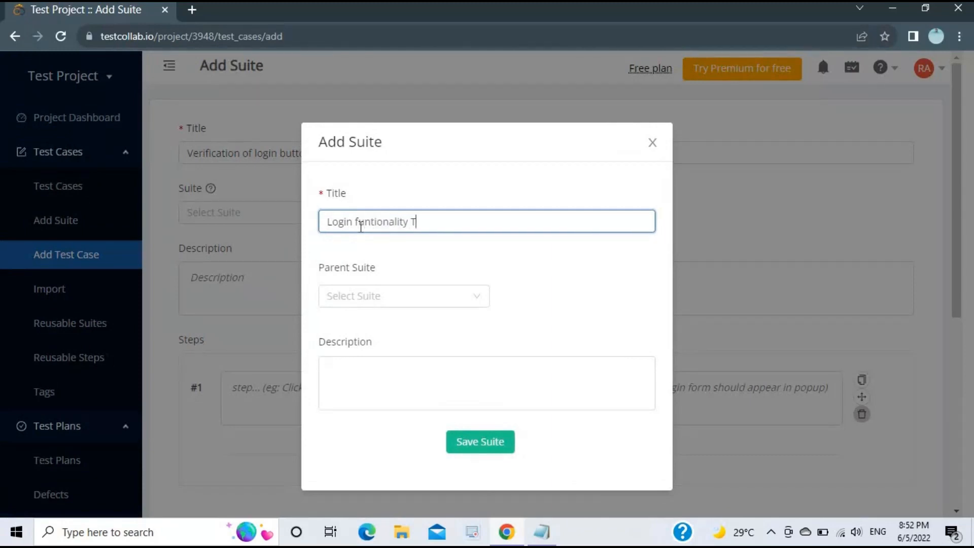
text(est S)
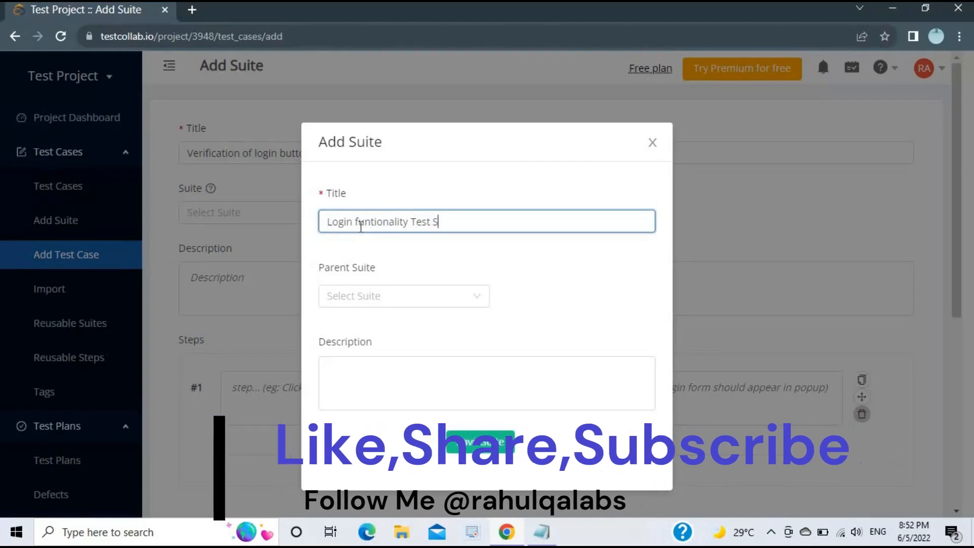
text(uite)
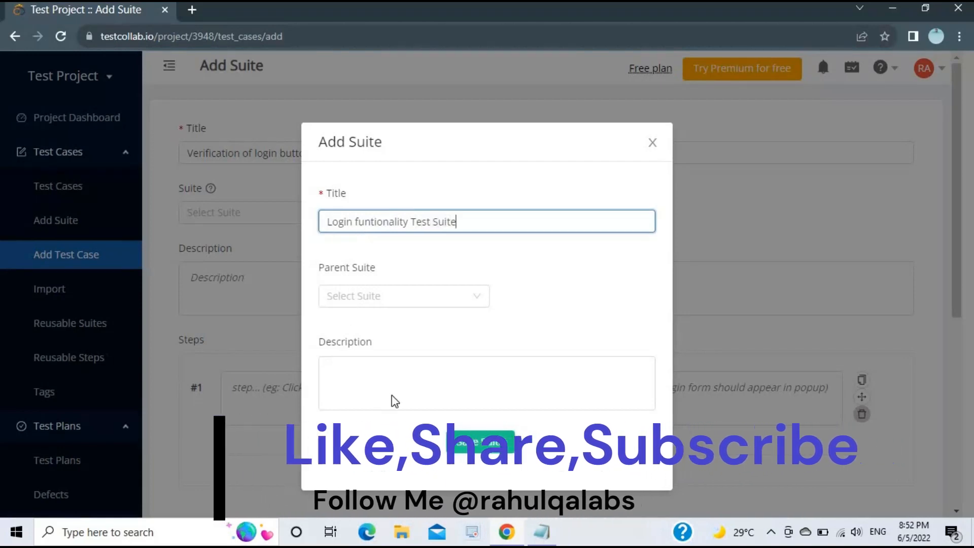
Describe the new suite as containing test cases related to the login, and save the suite
click(409, 370)
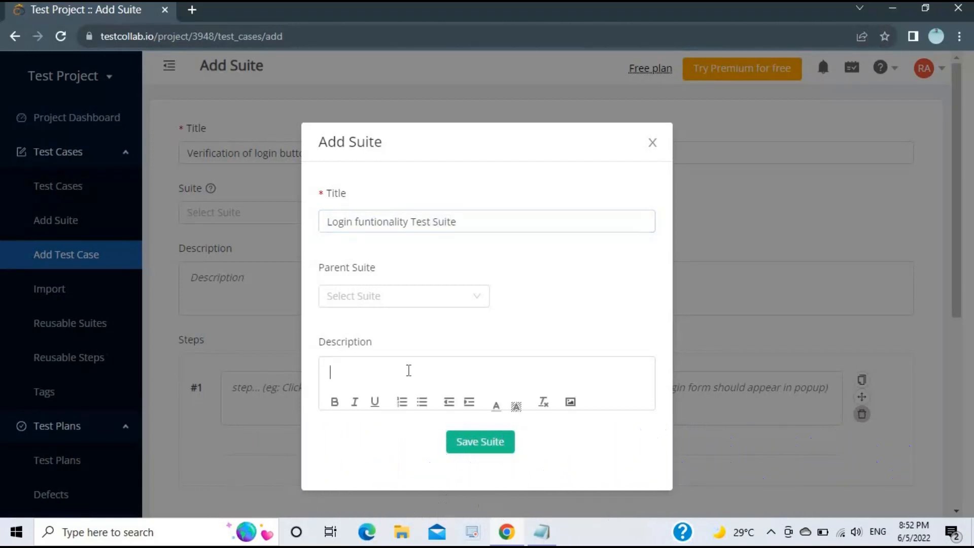
text(It contains test ca)
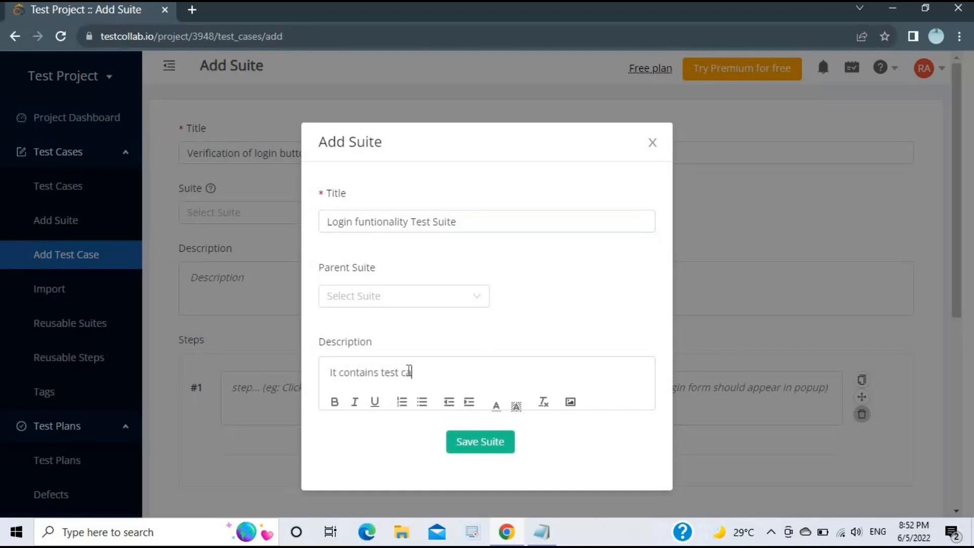
text(ses related to trhe loh)
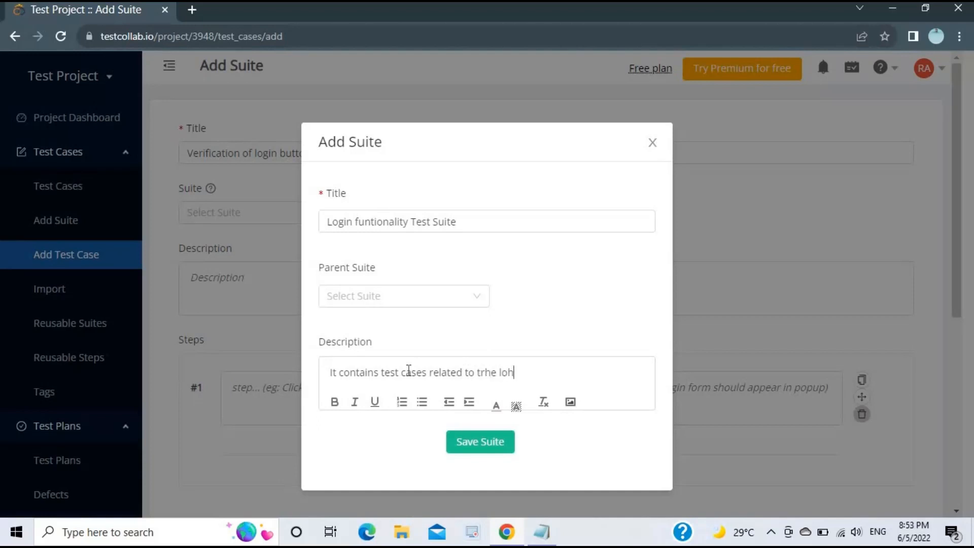
text(=gin)
text(gin)
click(482, 447)
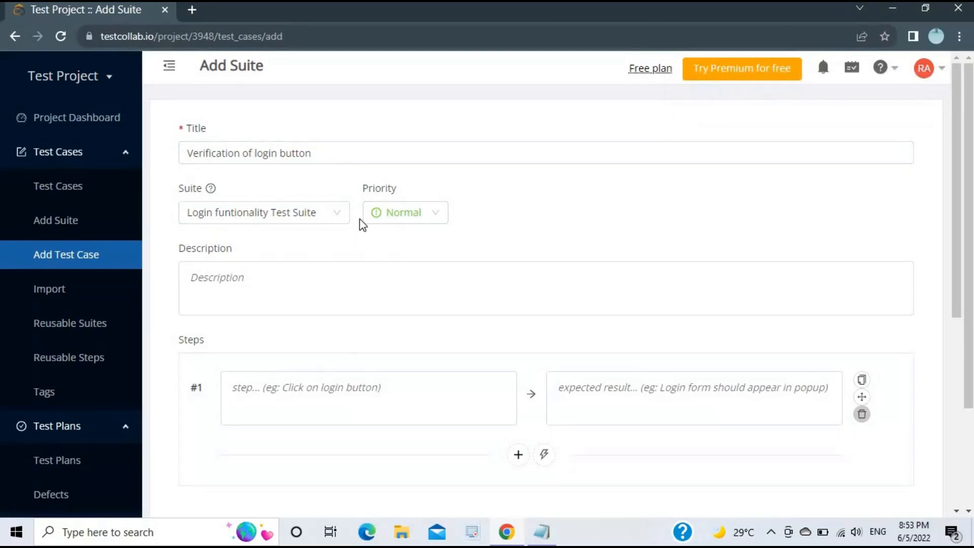
Set the test case's priority to Normal
click(434, 217)
click(434, 219)
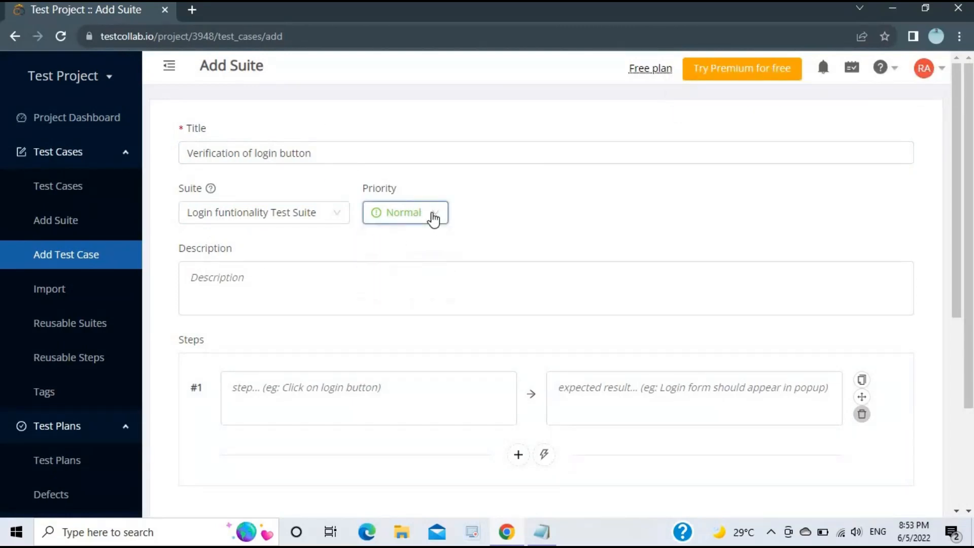
click(433, 215)
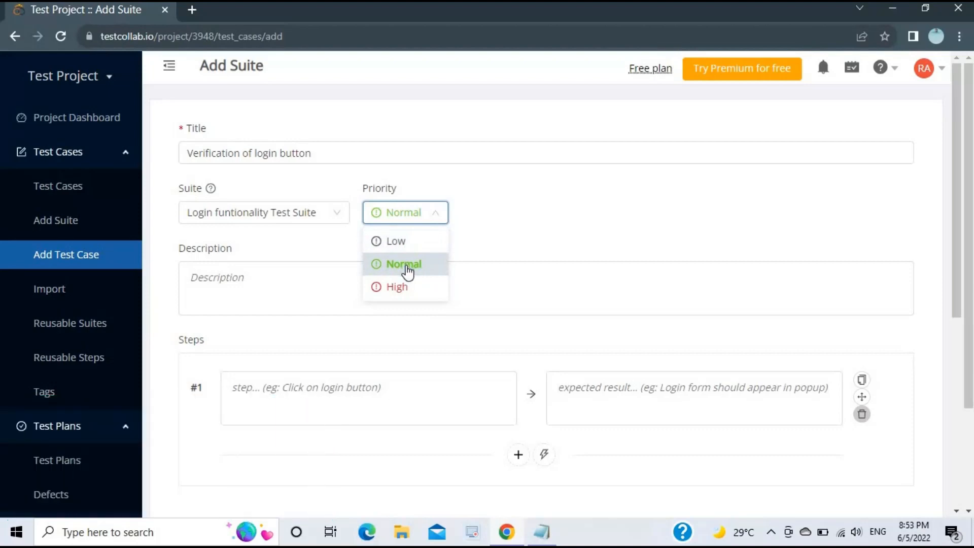
click(408, 268)
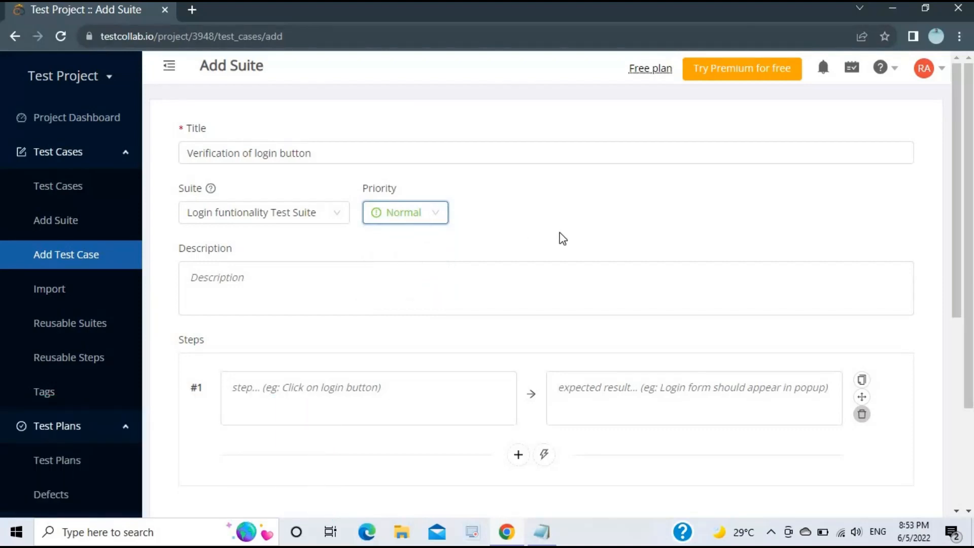
Enter the test case description "The tc will check the if the login is working correctly for user A"
click(254, 294)
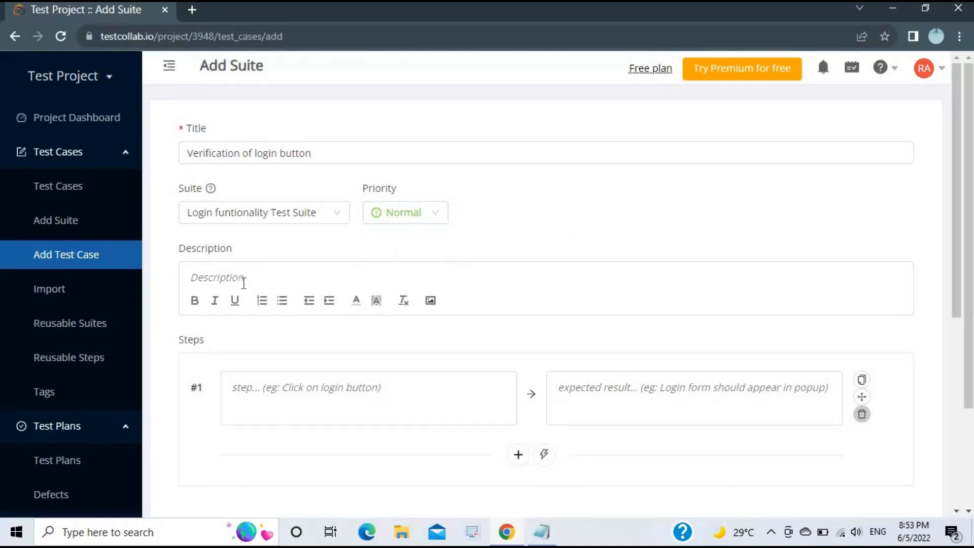
text(The tc will check the )
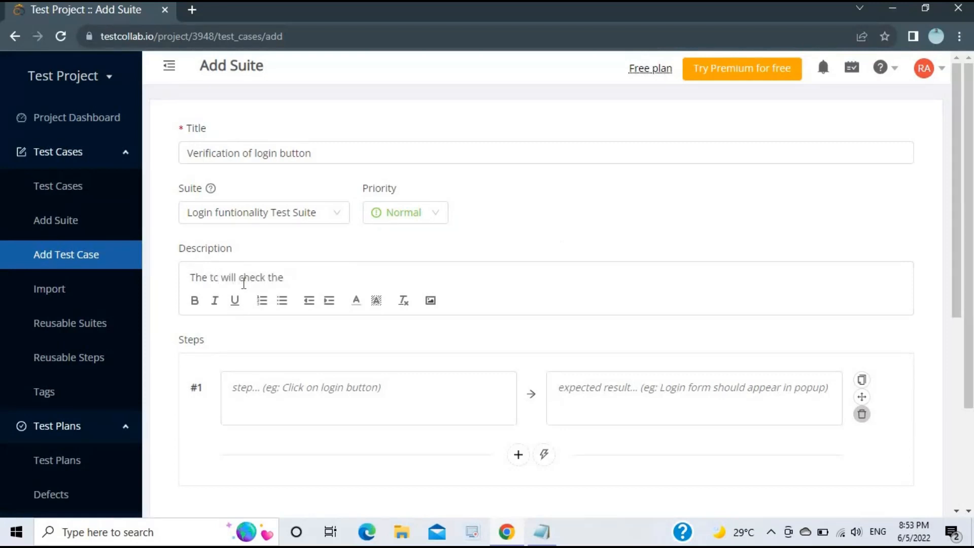
text(if the login is working)
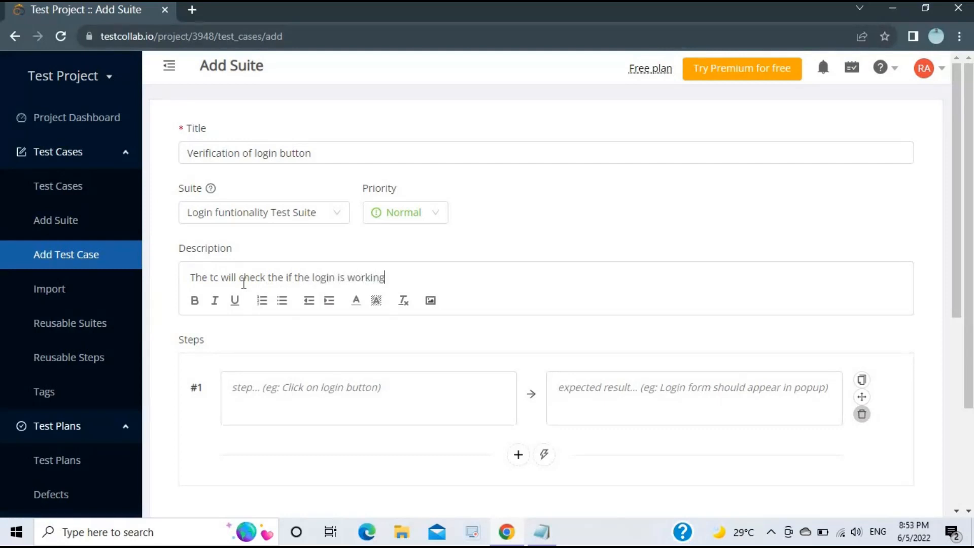
text( core)
text(rectly for)
text( userA)
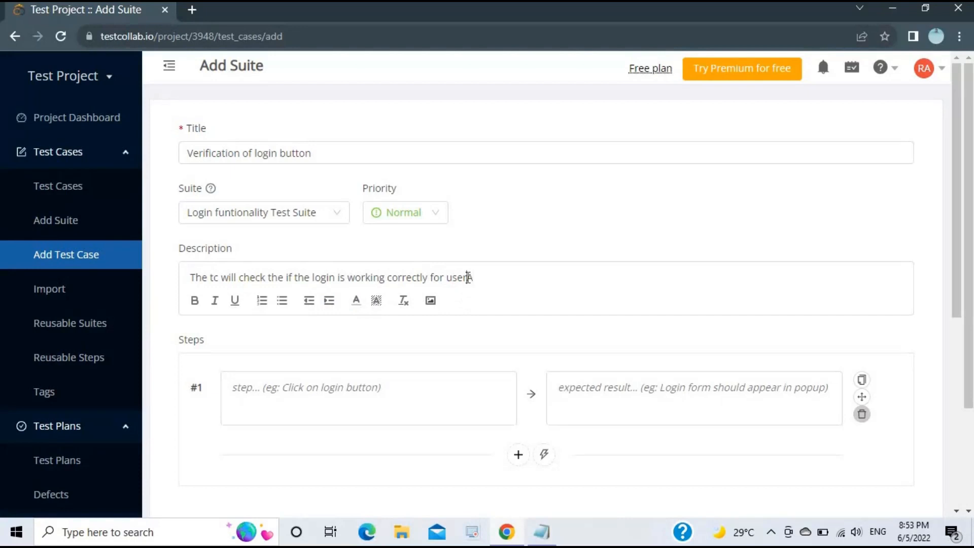
click(468, 277)
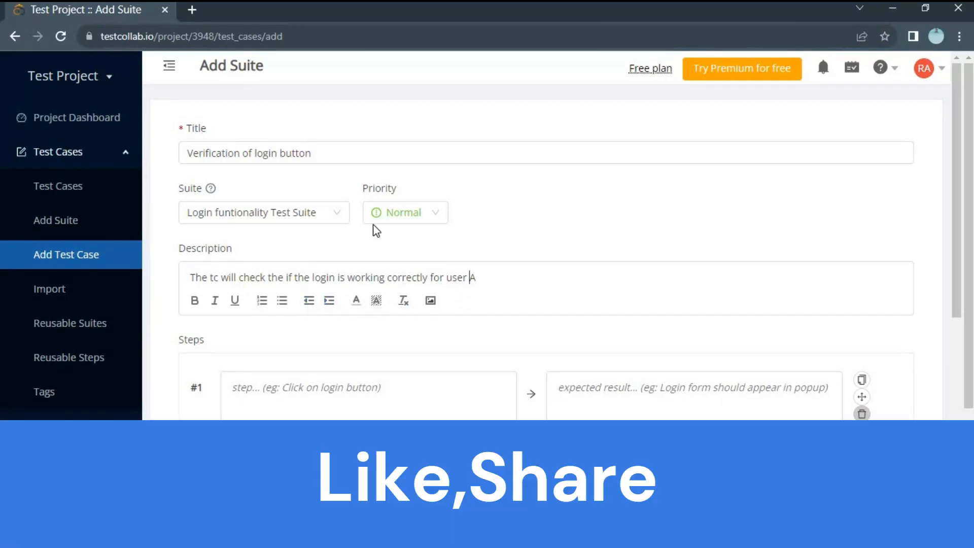
Fill in the first test step with the action "Login to the application a" and the expected result "Login is successful"
scroll(373, 228, down, 1)
click(315, 319)
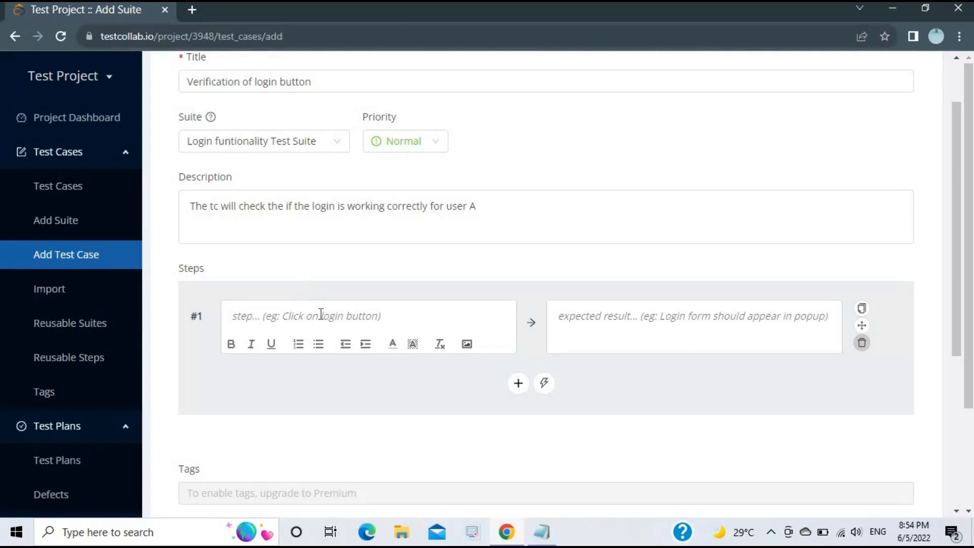
text(Login t)
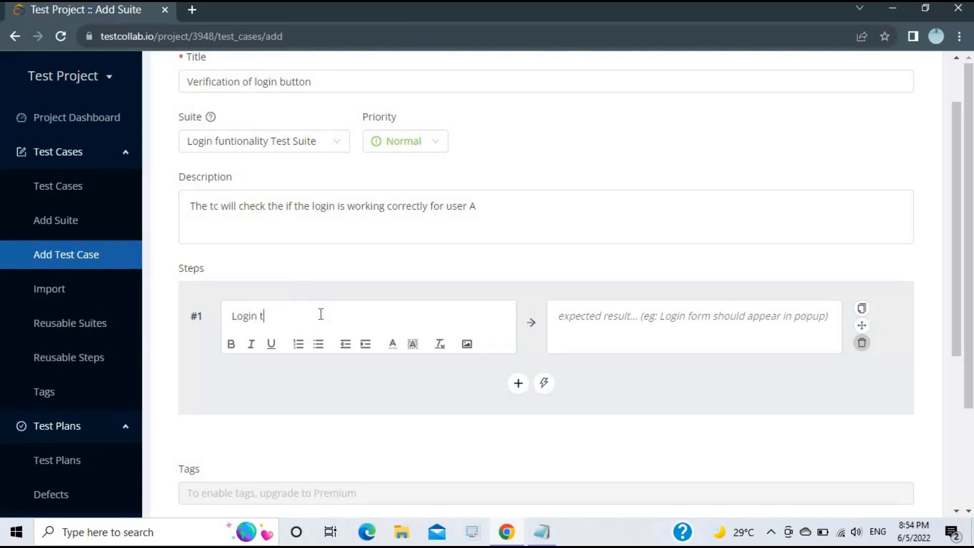
text(o the application a)
click(635, 328)
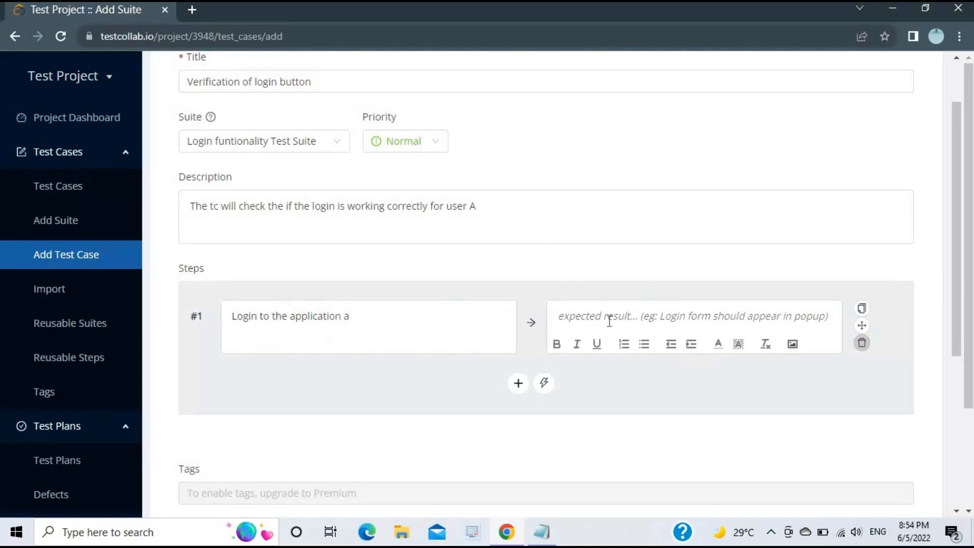
text(Logi)
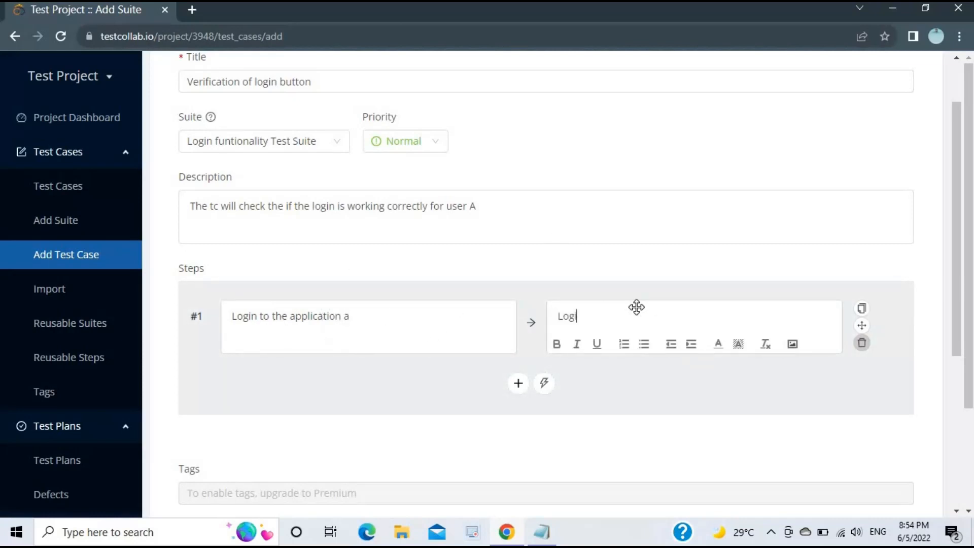
text(n is successful)
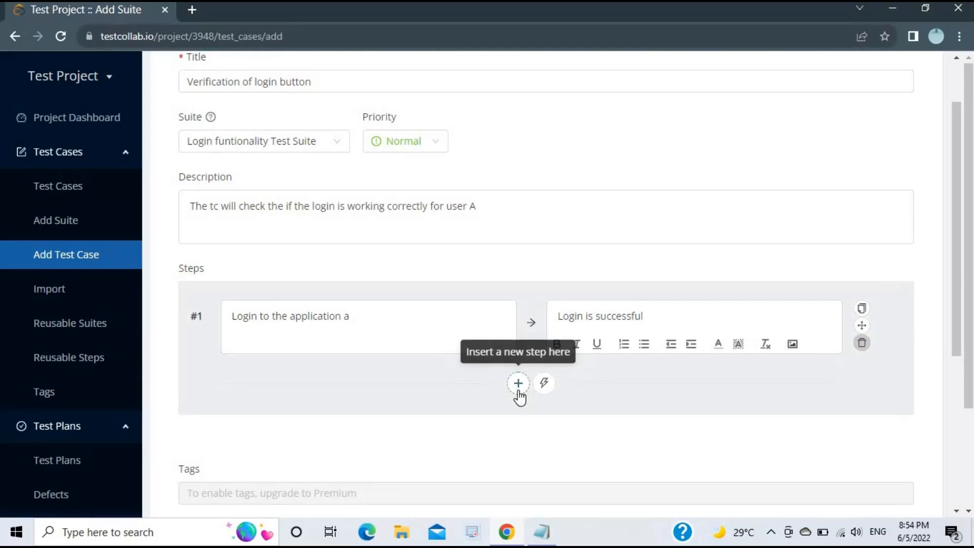
drag(367, 321, 236, 320)
click(378, 328)
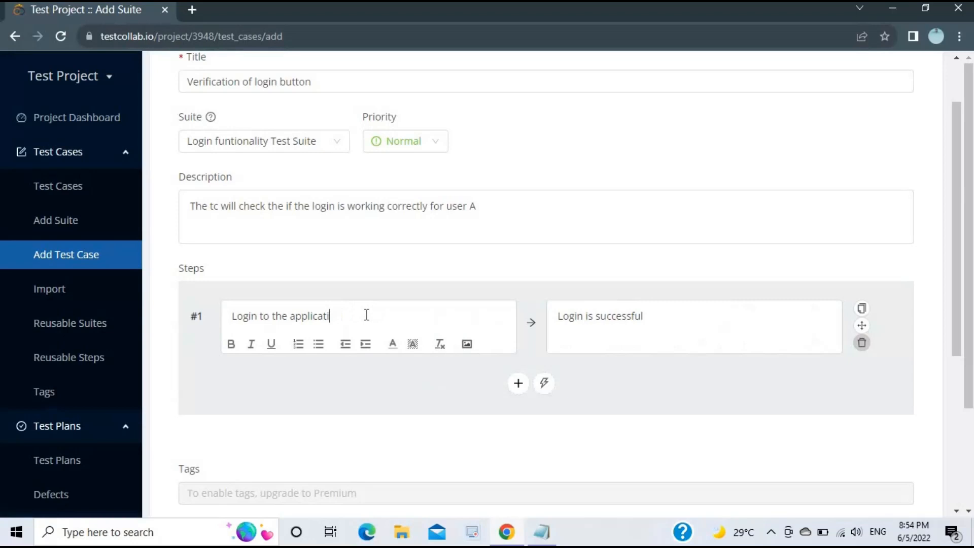
key(BackSpace)
key(BackSpace)
key(BackSpace)
key(BackSpace)
key(BackSpace)
key(BackSpace)
key(BackSpace)
key(BackSpace)
key(BackSpace)
key(BackSpace)
key(BackSpace)
key(BackSpace)
key(BackSpace)
key(BackSpace)
key(BackSpace)
key(BackSpace)
key(BackSpace)
key(BackSpace)
key(BackSpace)
key(BackSpace)
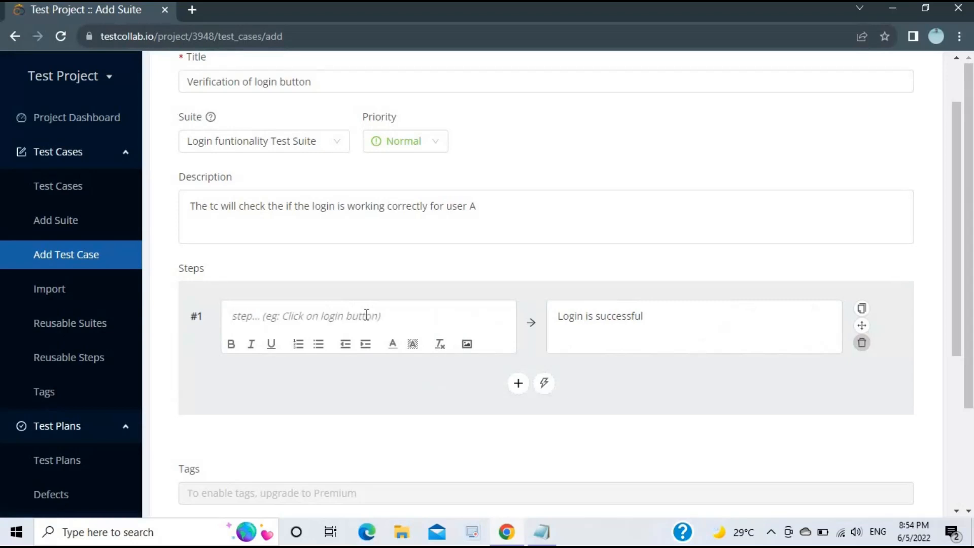
text(Open the U)
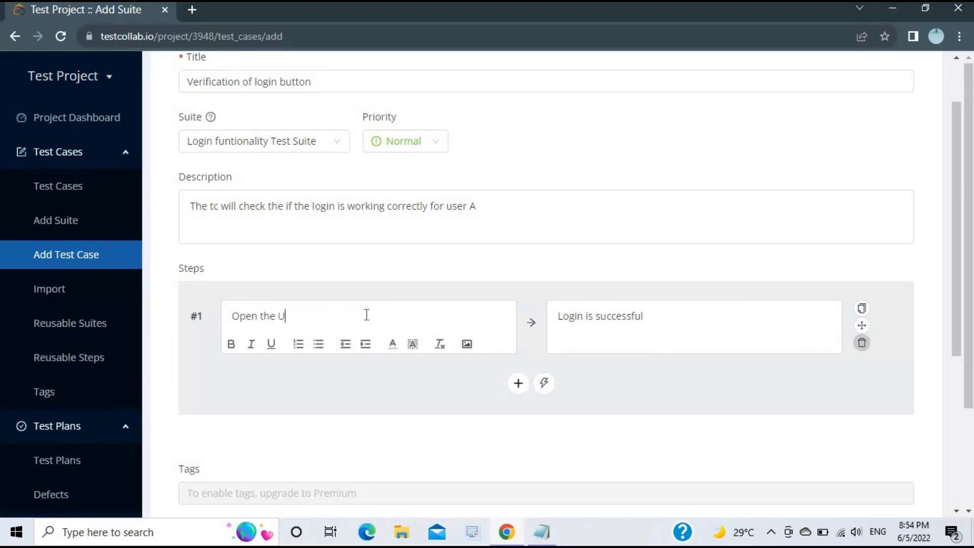
text(RL : www.rahulqalabs.com)
Replace the first step's expected result with "Url is successfully opened"
click(664, 318)
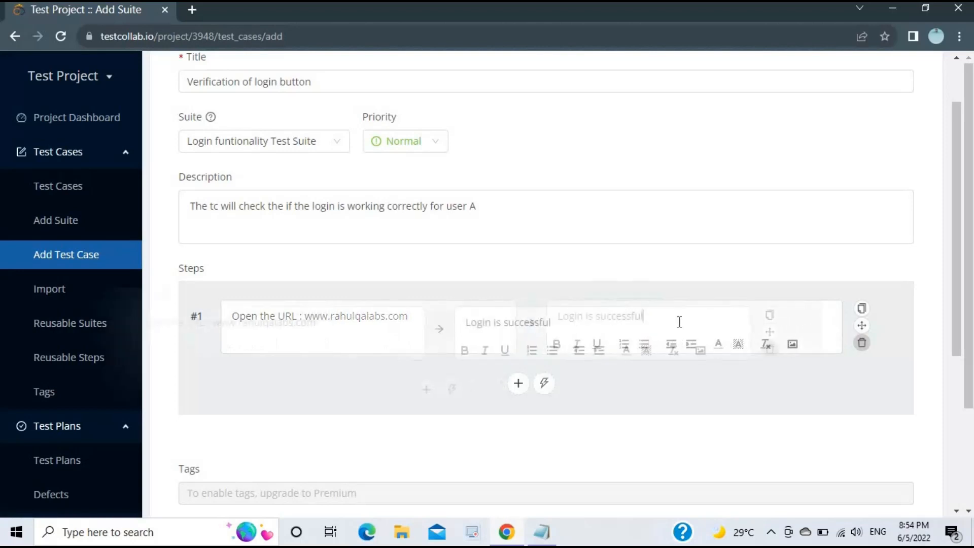
text(Login is successfu)
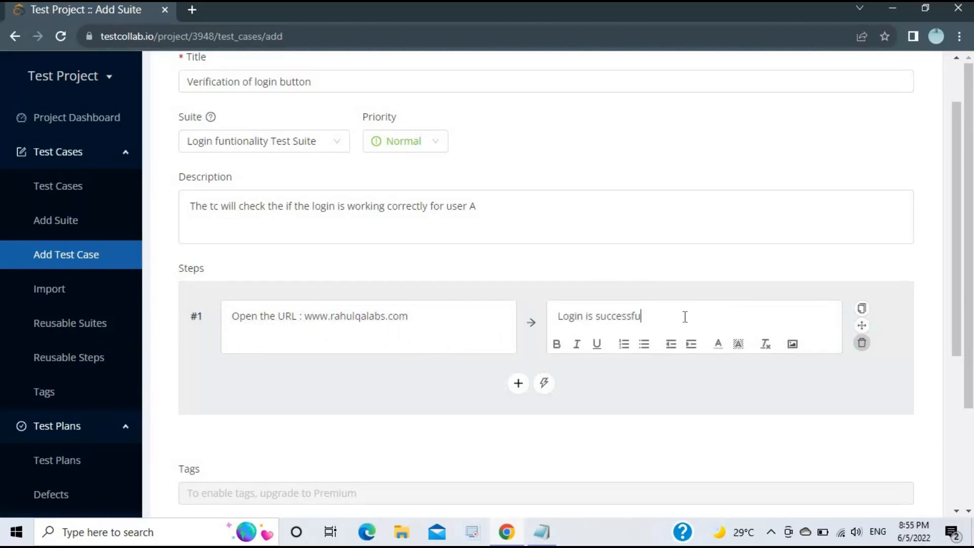
key(BackSpace)
key(BackSpace)
key(BackSpace)
key(BackSpace)
key(BackSpace)
key(BackSpace)
key(BackSpace)
key(BackSpace)
key(BackSpace)
key(BackSpace)
key(BackSpace)
key(BackSpace)
key(BackSpace)
key(BackSpace)
key(BackSpace)
key(BackSpace)
key(BackSpace)
key(BackSpace)
text(Ur)
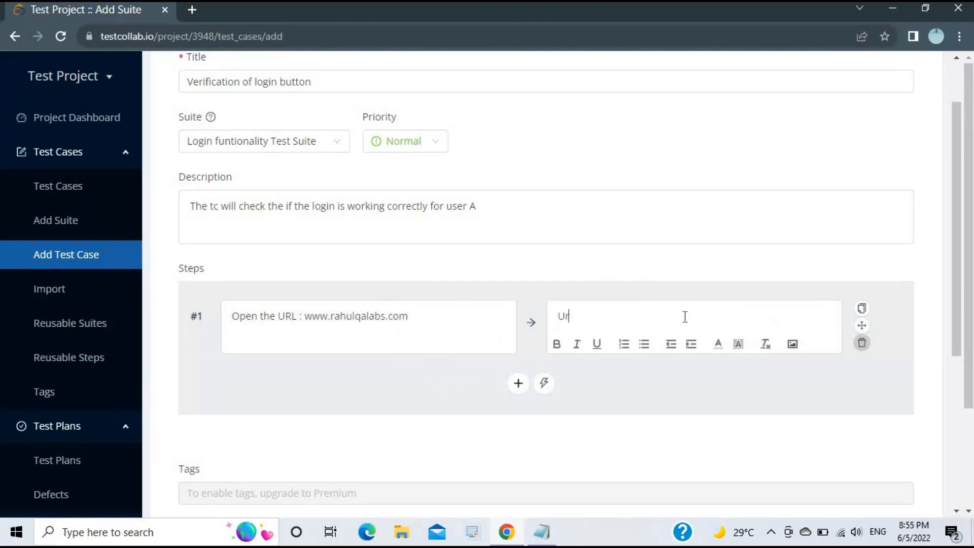
text(l is sucecessfully opened)
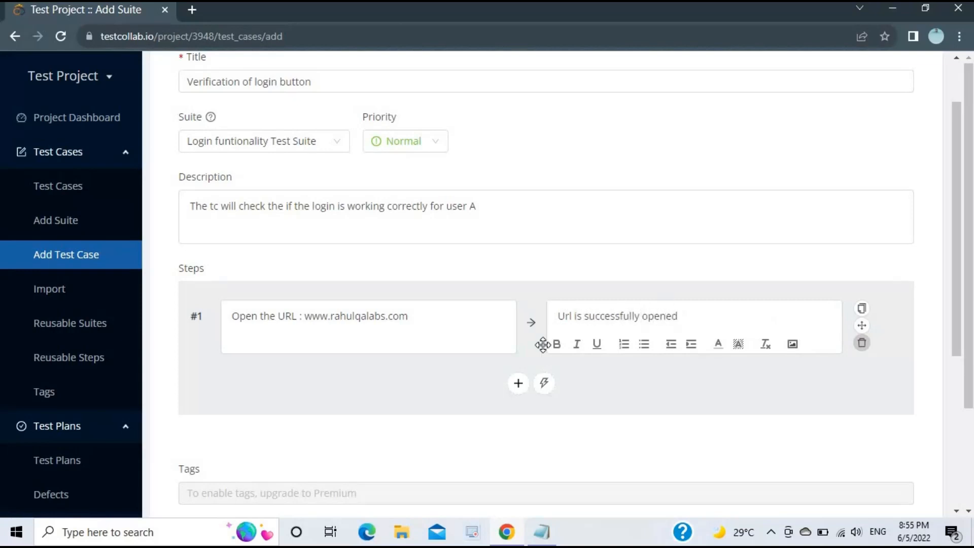
Insert a second test step with the action "Navigate to the right top corner for the login"
click(518, 383)
click(308, 450)
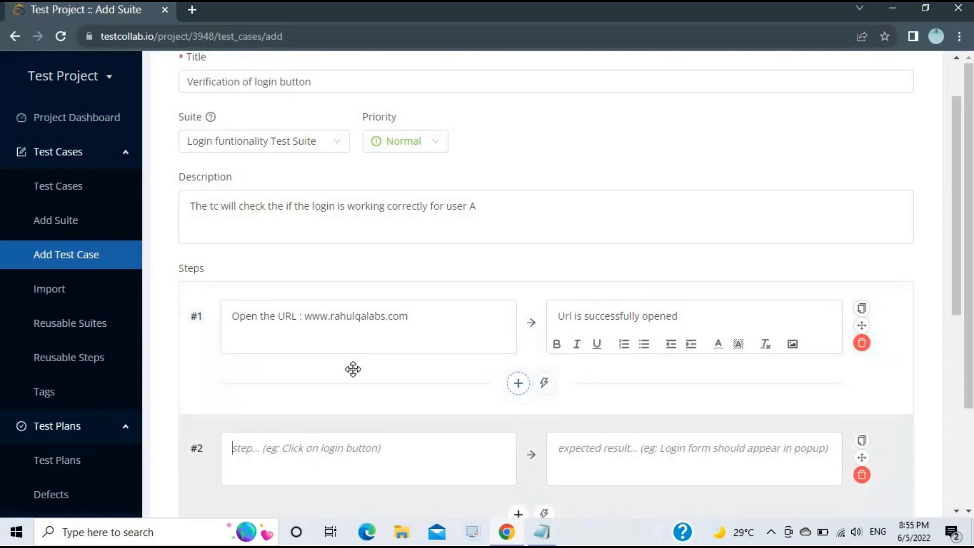
scroll(355, 375, down, 1)
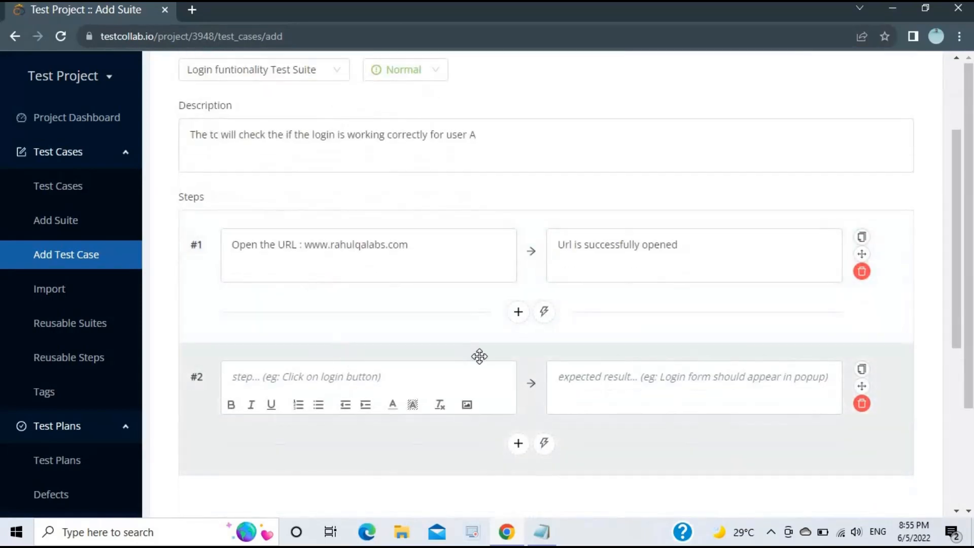
text(Navigat)
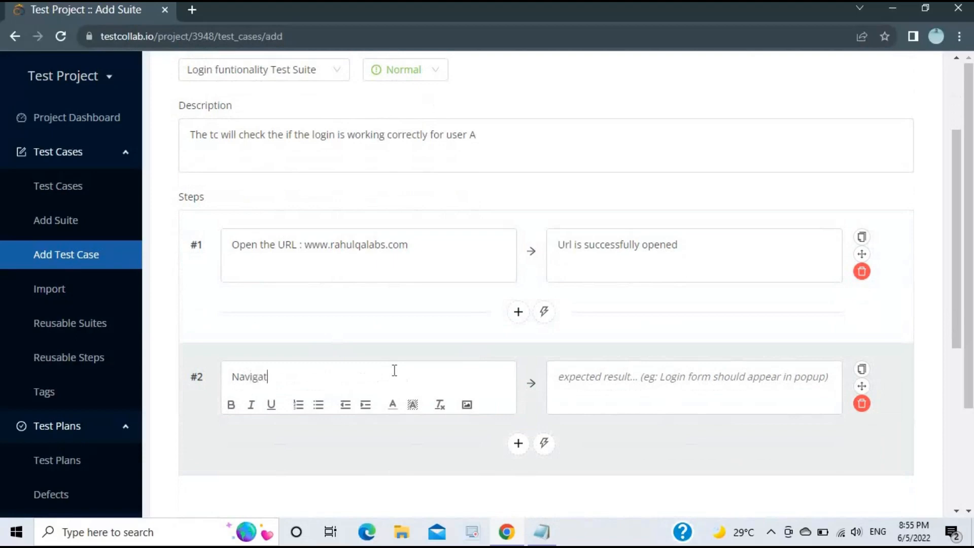
text(e to the right top con)
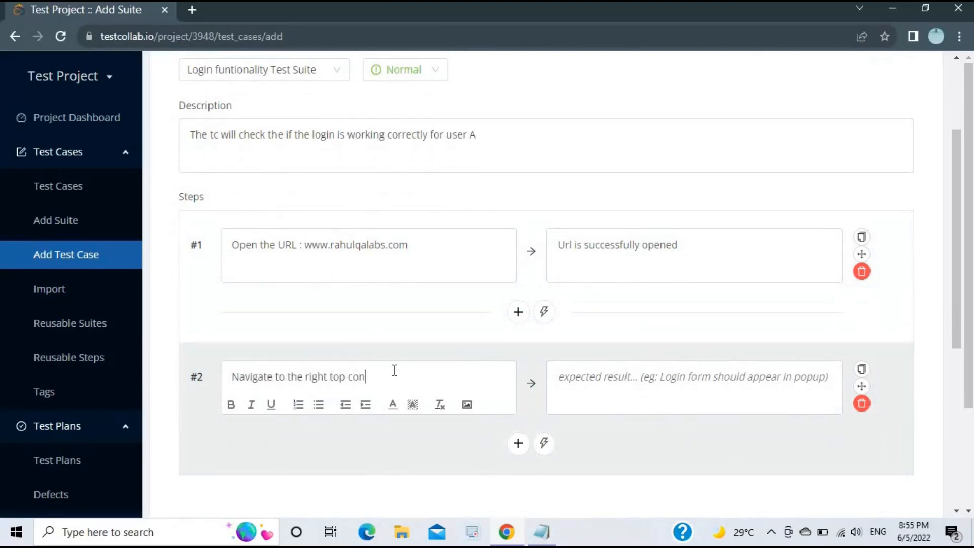
text(rber)
key(BackSpace)
key(BackSpace)
key(BackSpace)
key(BackSpace)
text(ner for the login)
Enter "navaigation is successful" as the second step's expected result
click(626, 383)
text(na)
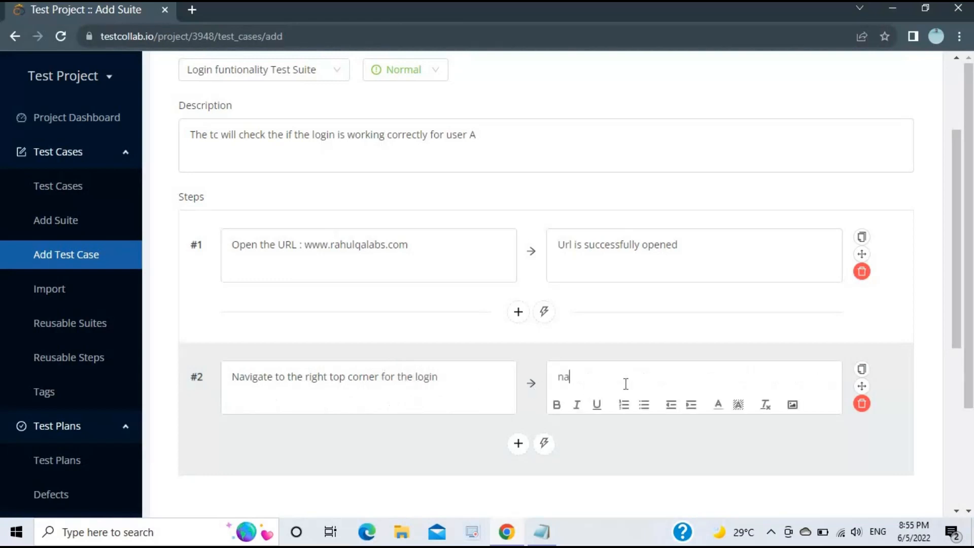
text(vaigation is successful)
Insert a third test step with the action "Provide the user id and pass.Click on Login"
scroll(563, 311, down, 2)
click(518, 372)
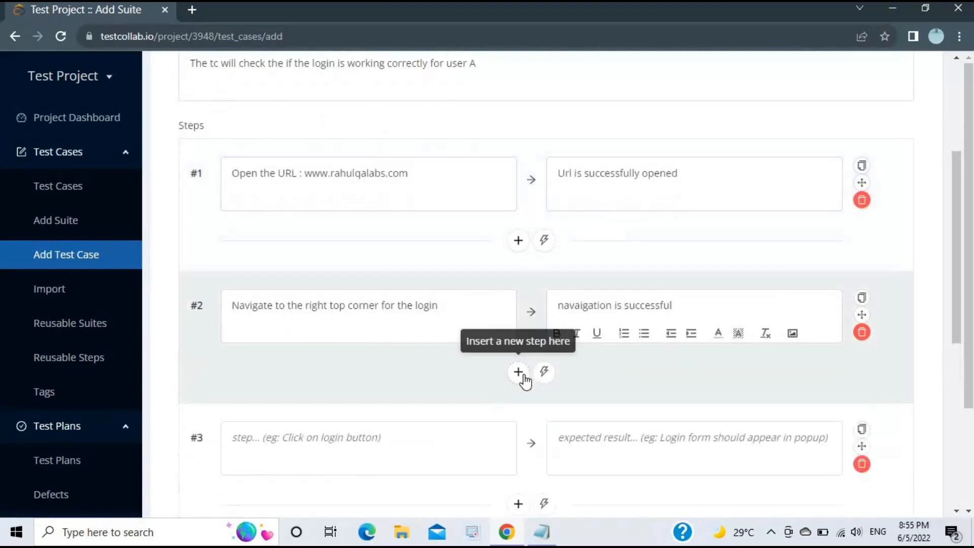
scroll(490, 246, down, 2)
click(364, 360)
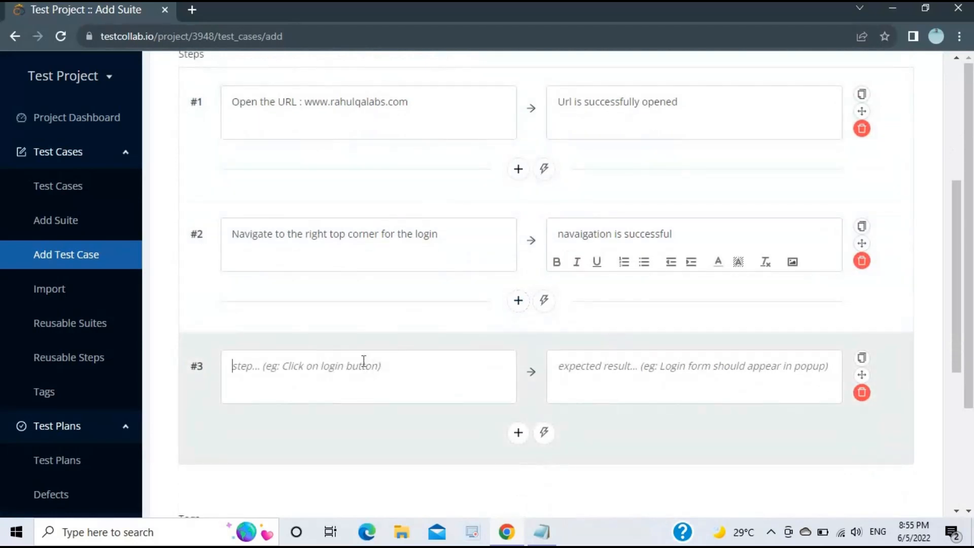
click(338, 373)
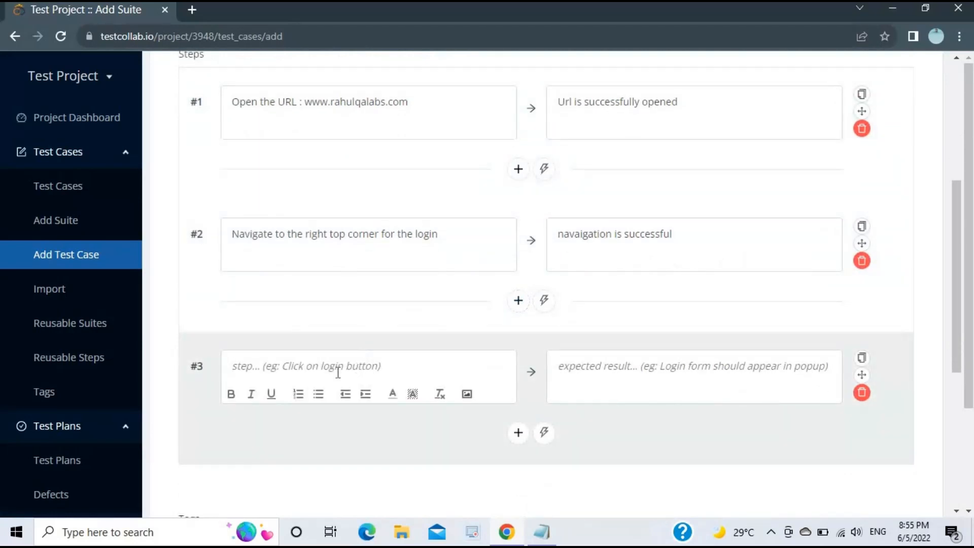
text(Providethe)
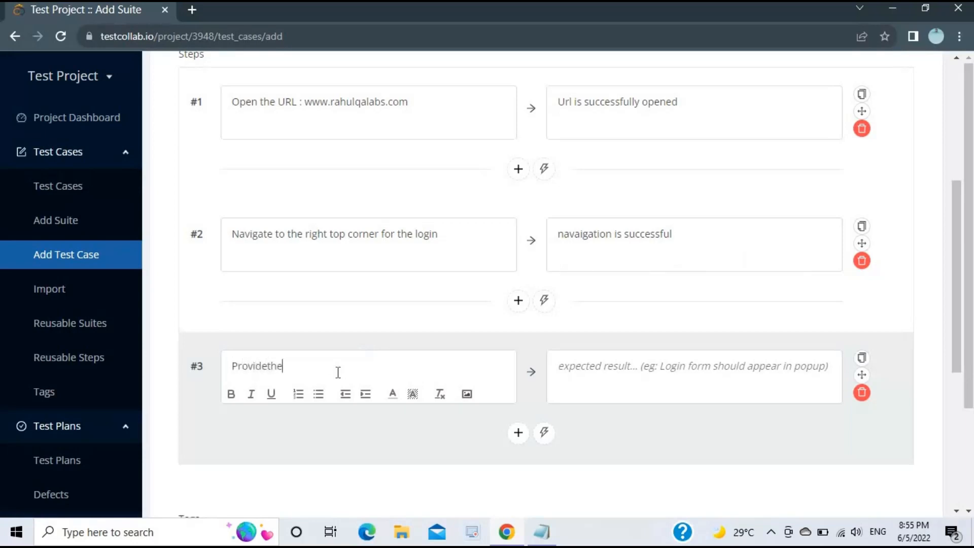
key(BackSpace)
key(BackSpace)
key(BackSpace)
text( the user id and pass.Click on Login)
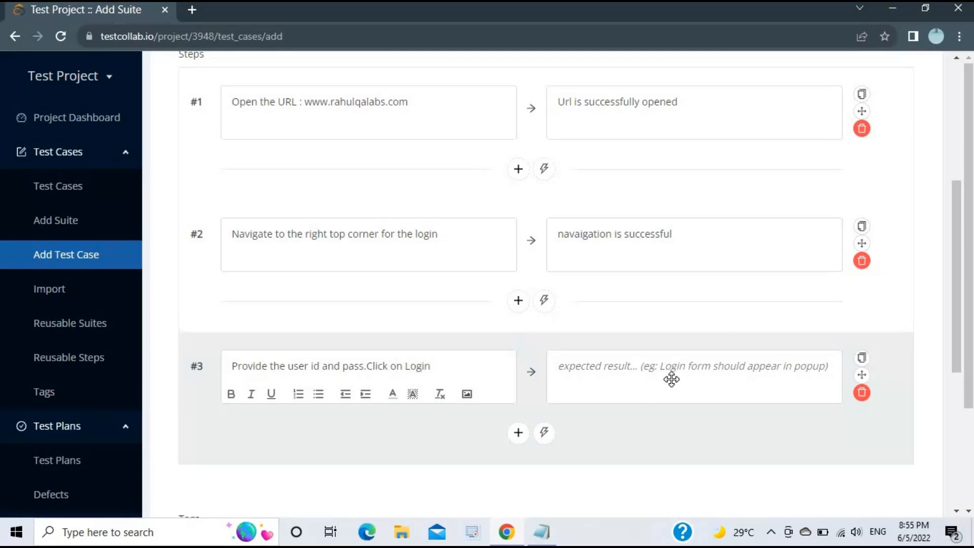
Enter "Login is successful" as the third step's expected result
click(672, 379)
text(Login is )
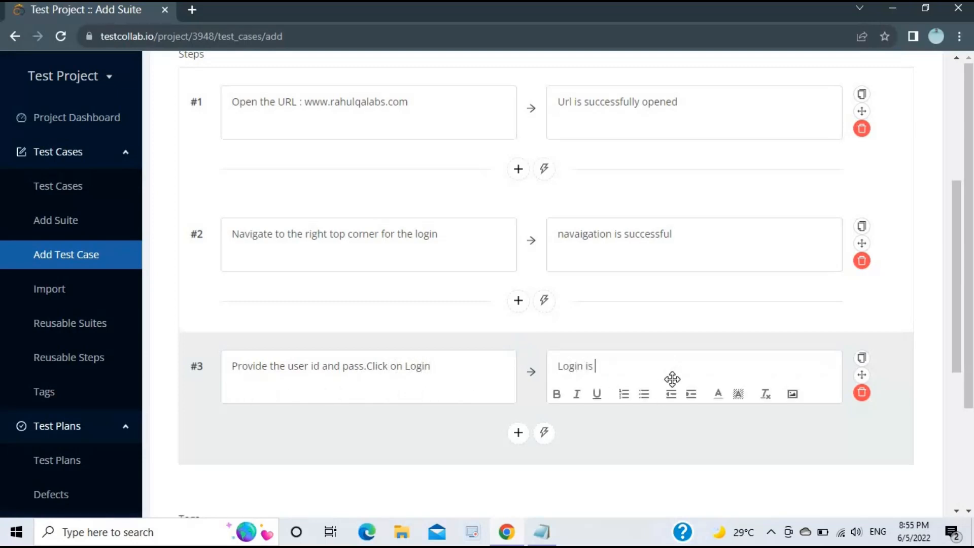
text(successful)
scroll(669, 263, up, 3)
scroll(435, 355, down, 3)
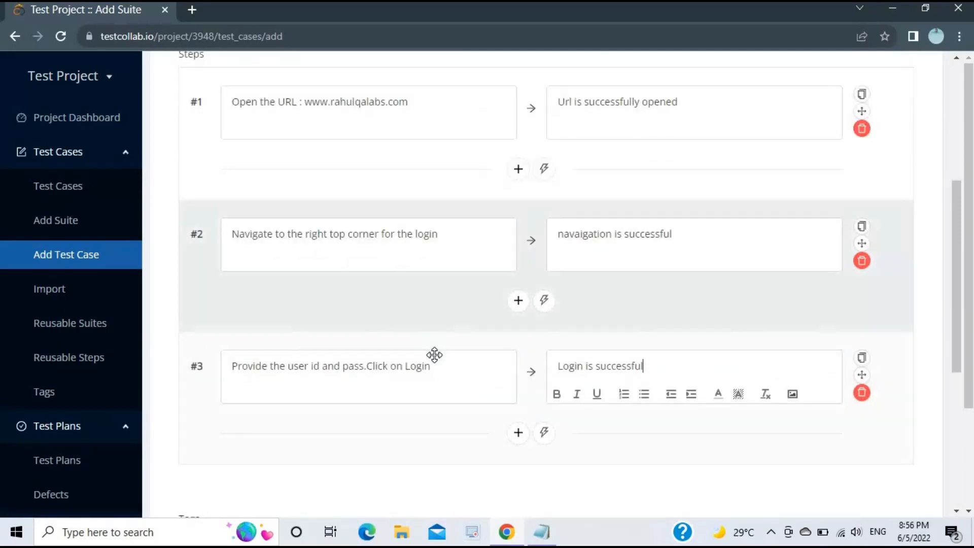
Delete the third test step about providing the user id and clicking Login
scroll(530, 206, up, 4)
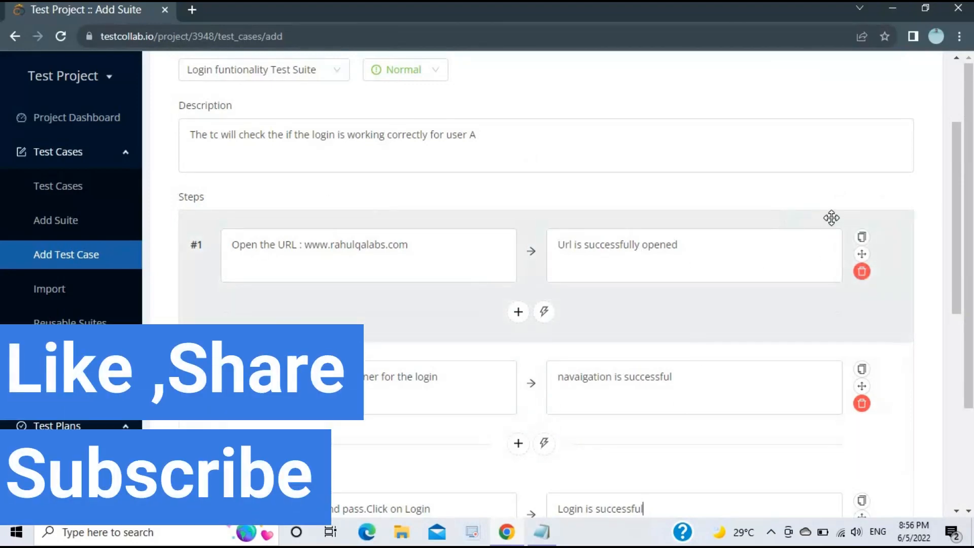
scroll(832, 223, down, 4)
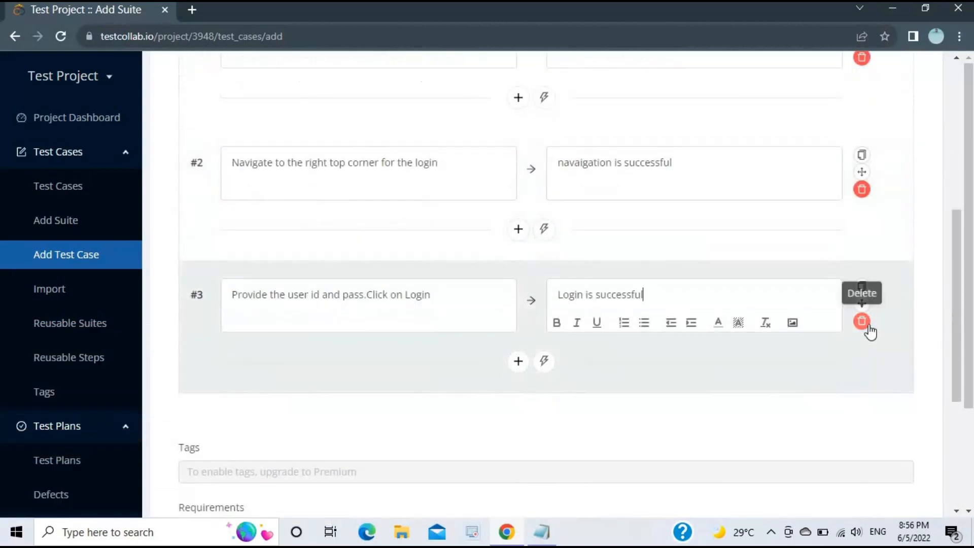
click(863, 321)
Try reordering the test steps by moving the URL step below the navigation step, and restore the original order
scroll(832, 294, up, 1)
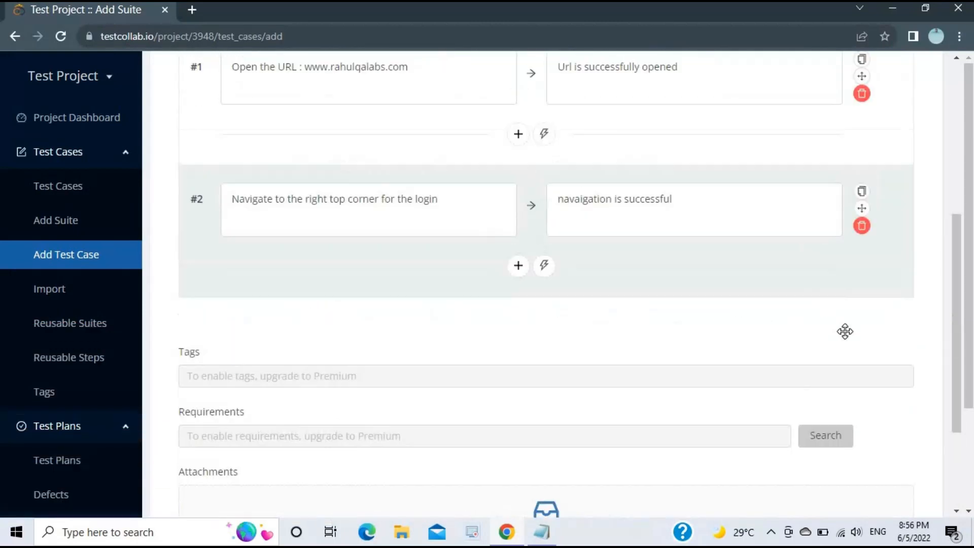
scroll(844, 331, up, 1)
drag(865, 245, 870, 326)
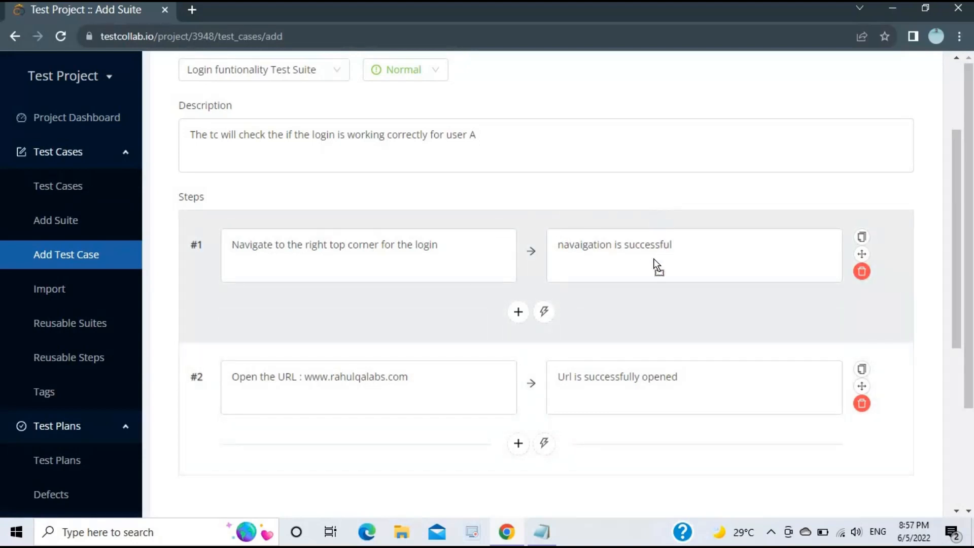
drag(654, 258, 655, 386)
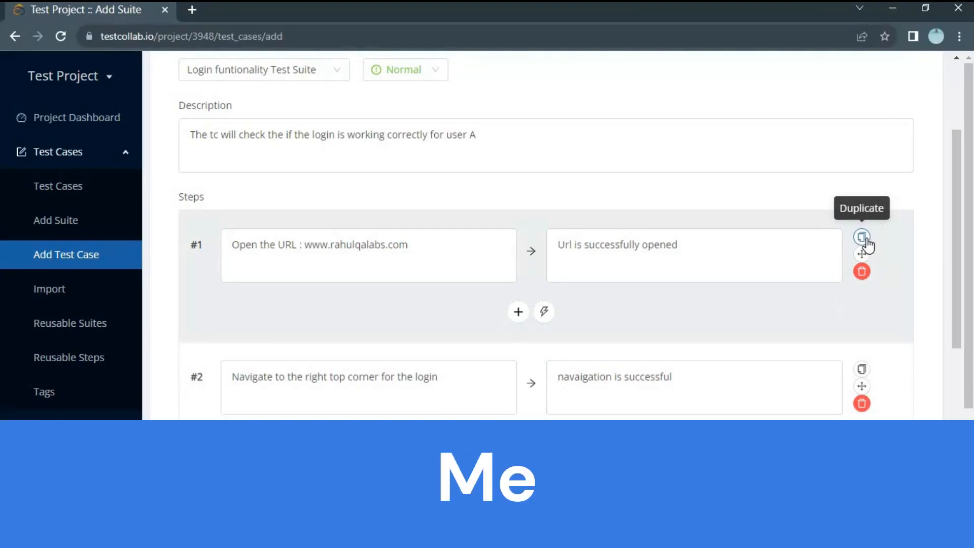
Duplicate the second test step, "Navigate to the right top corner for the login"
click(866, 375)
scroll(519, 275, down, 3)
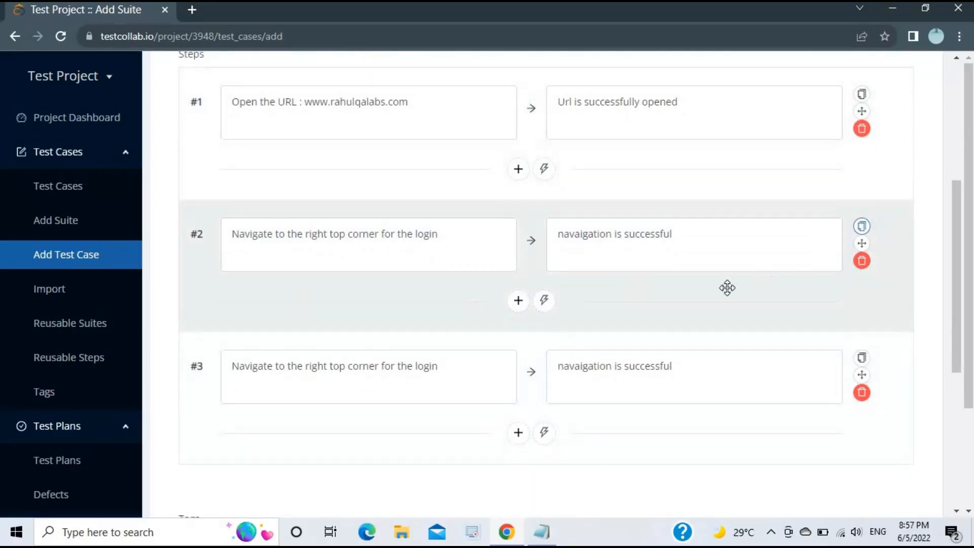
Review the test case form from its title, priority and steps through to the tags, requirements and attachments fields
scroll(721, 290, up, 4)
scroll(479, 344, up, 2)
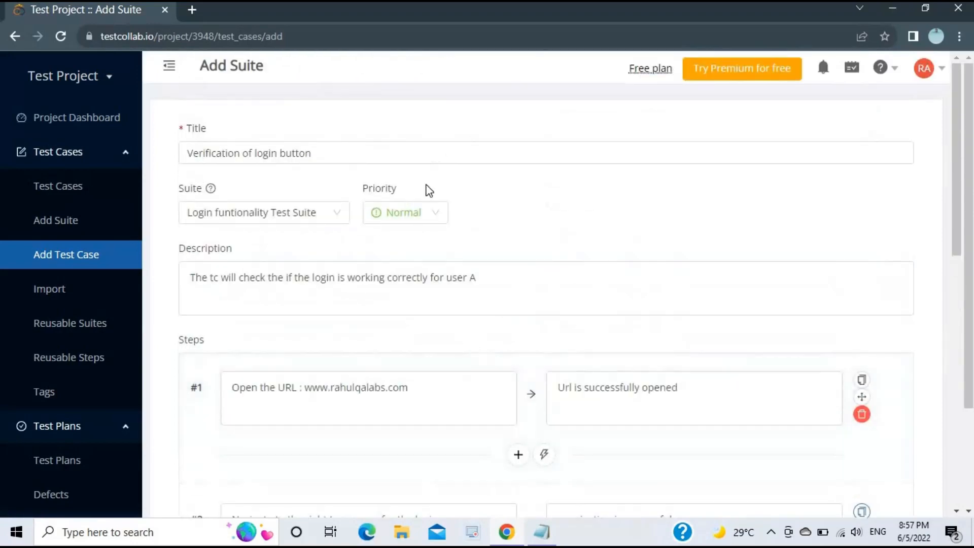
scroll(429, 190, down, 4)
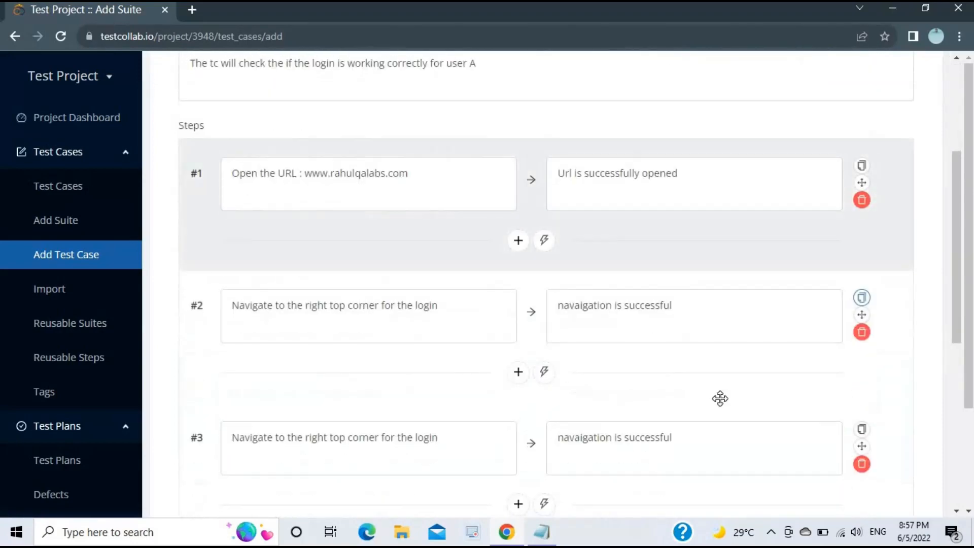
scroll(623, 242, down, 2)
scroll(558, 305, up, 4)
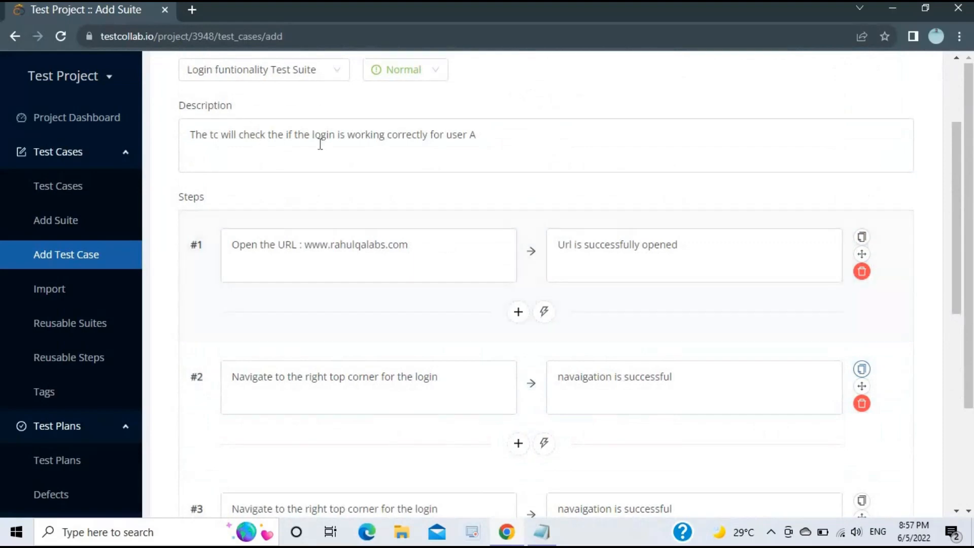
scroll(487, 203, up, 3)
scroll(498, 230, down, 10)
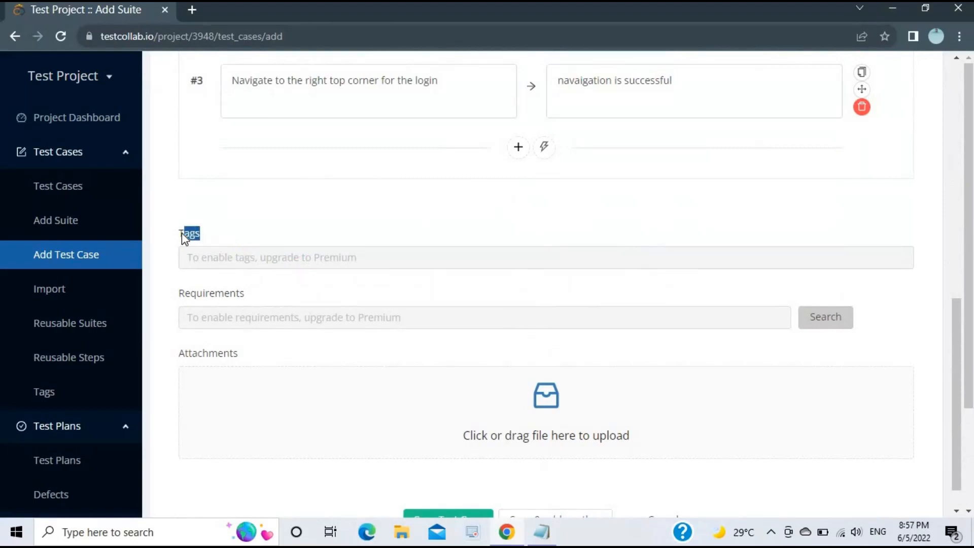
double_click(246, 294)
click(303, 260)
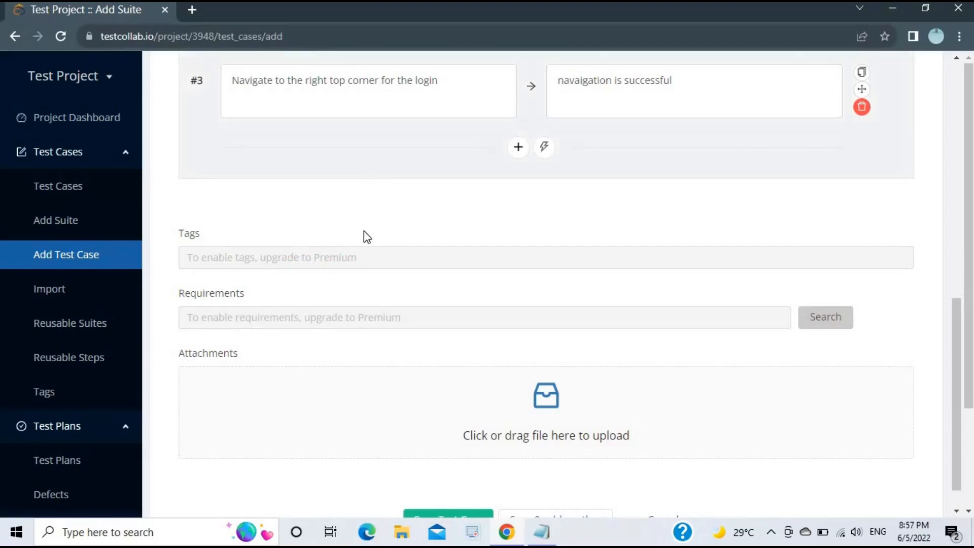
Examine the whole test case form, from title, suite and description through the steps to the attachments area and saving options
scroll(641, 159, up, 10)
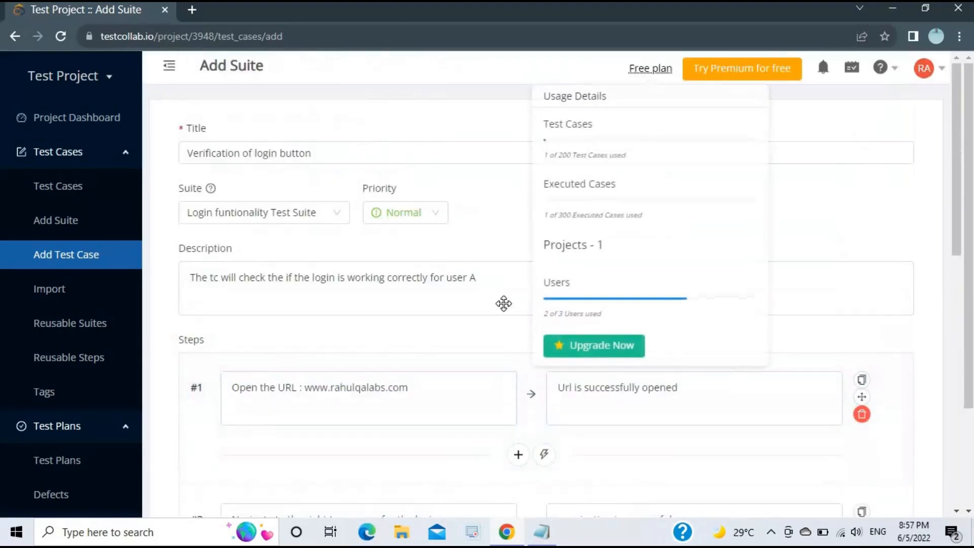
scroll(503, 303, down, 10)
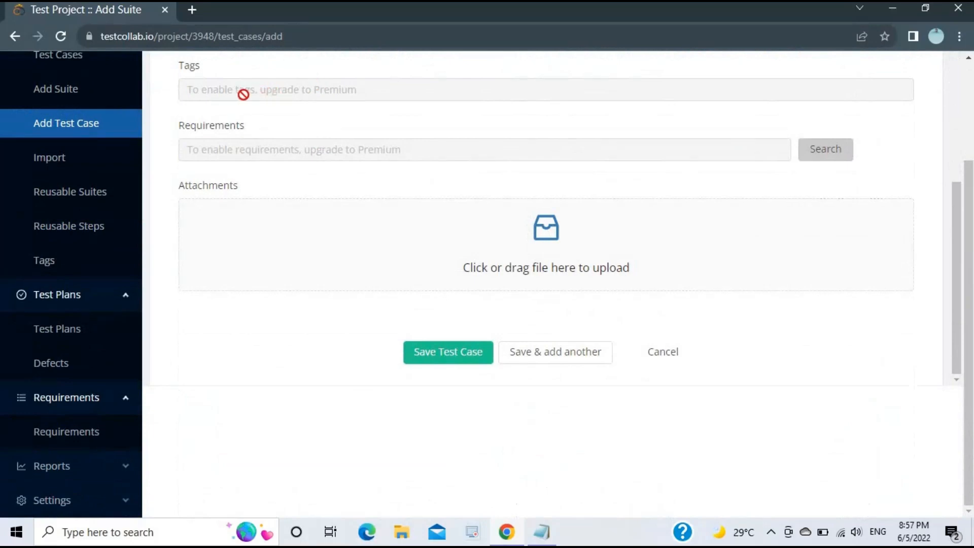
scroll(511, 175, up, 1)
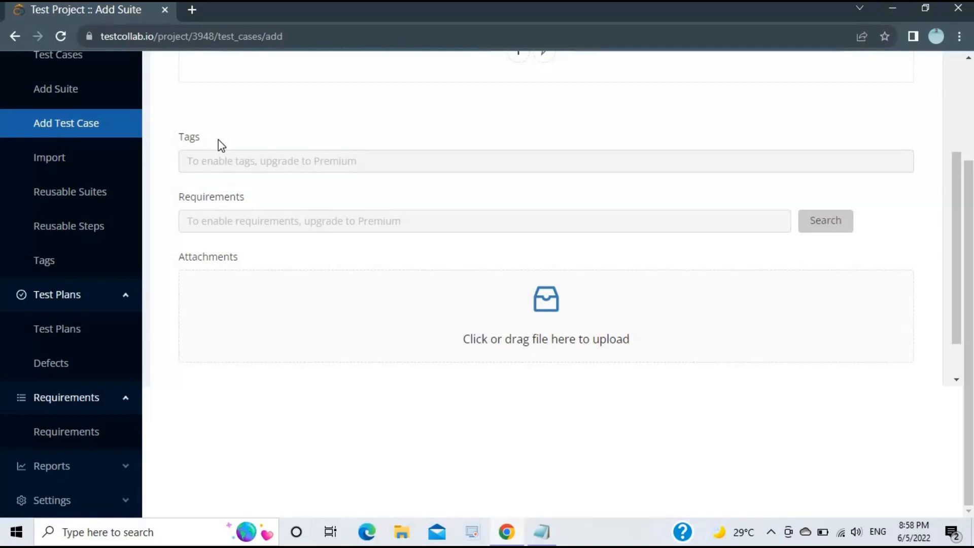
scroll(222, 146, up, 10)
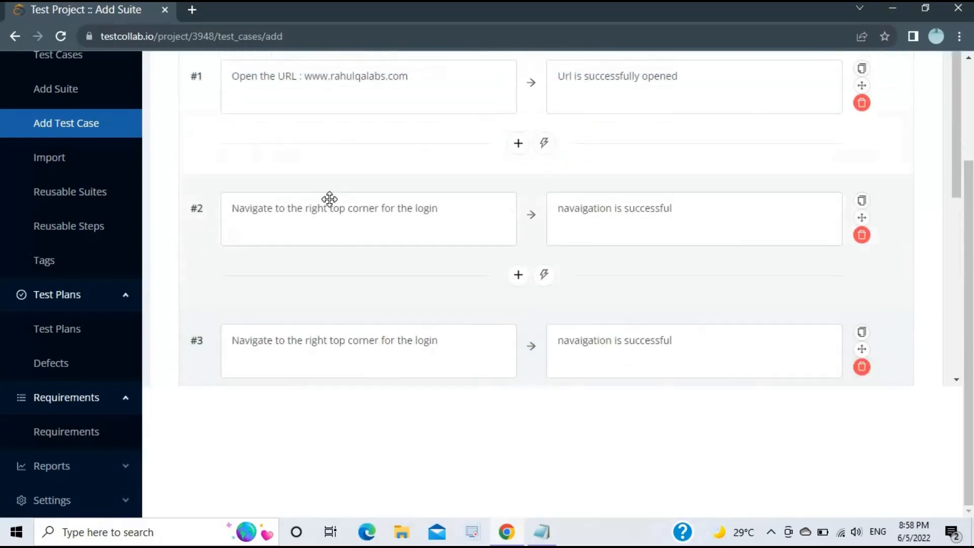
scroll(416, 378, down, 7)
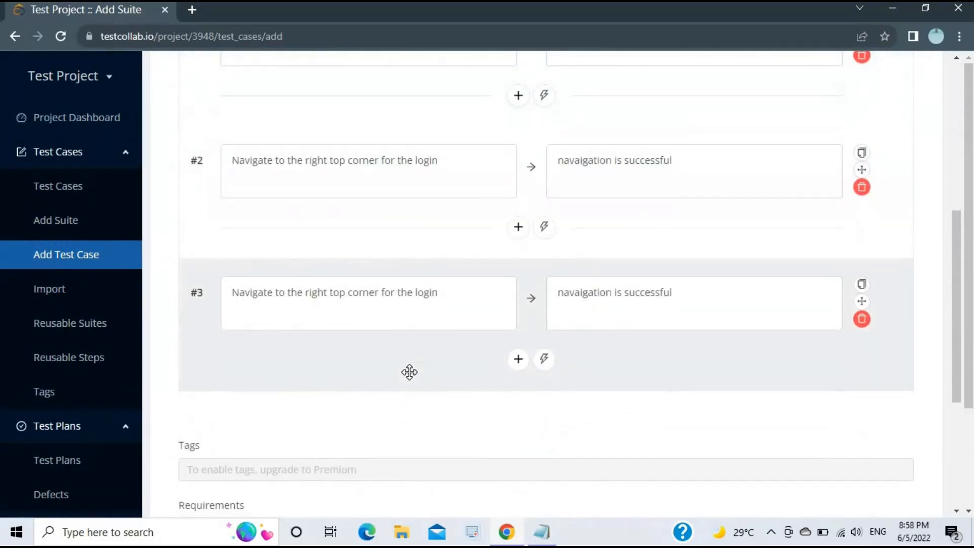
scroll(401, 355, down, 5)
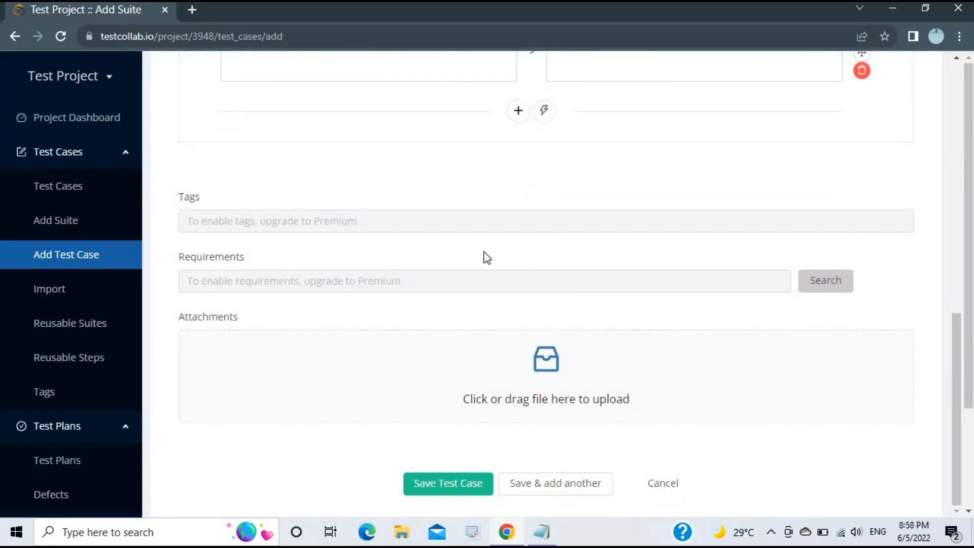
scroll(345, 319, down, 2)
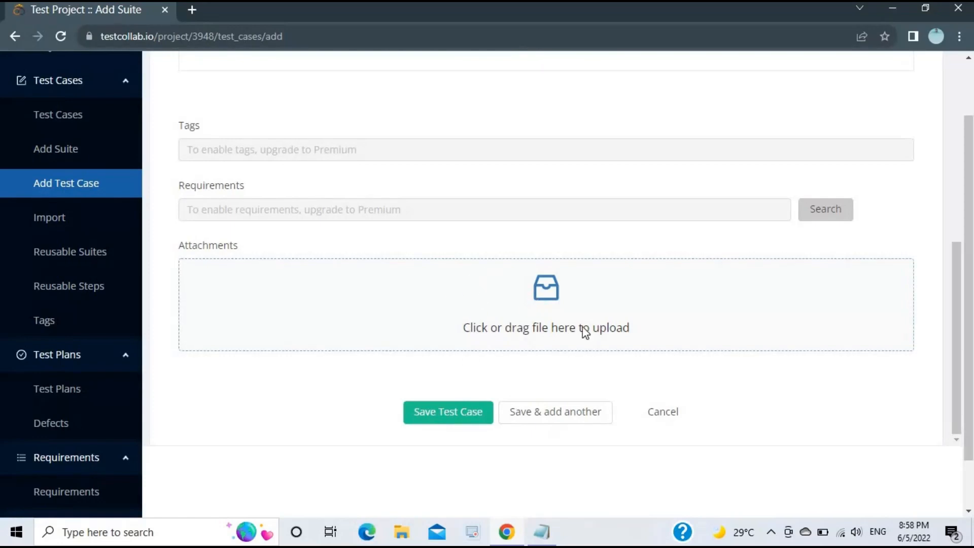
scroll(268, 422, down, 2)
scroll(332, 409, up, 12)
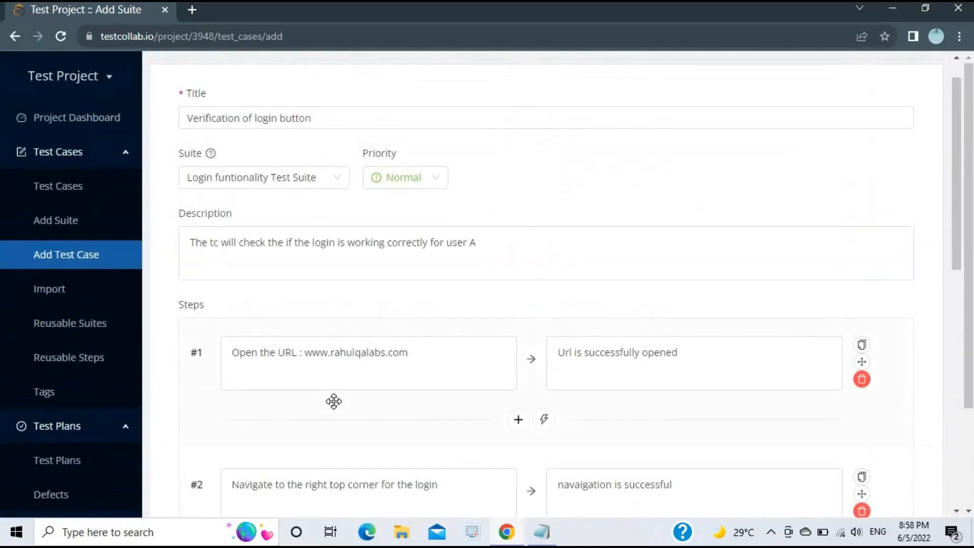
scroll(333, 400, down, 10)
scroll(386, 432, down, 1)
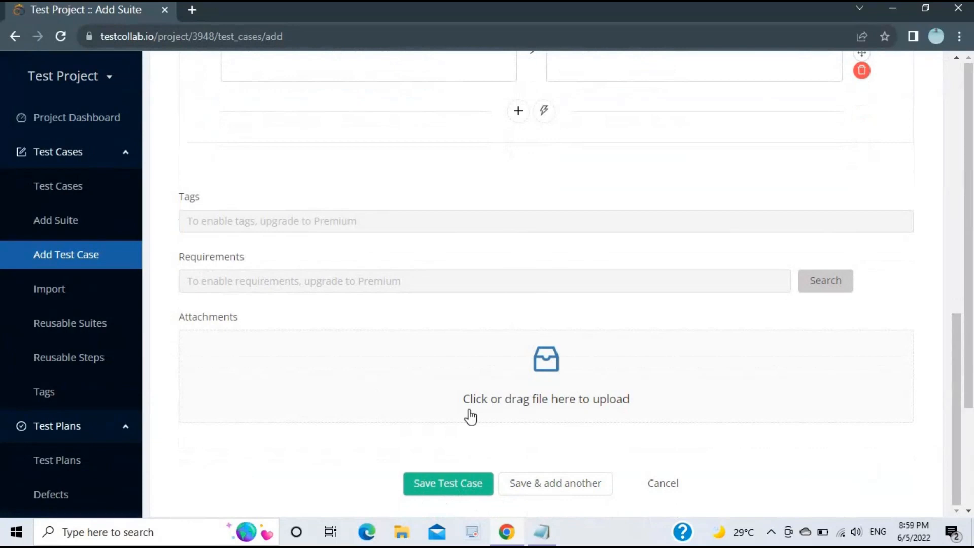
scroll(459, 457, down, 3)
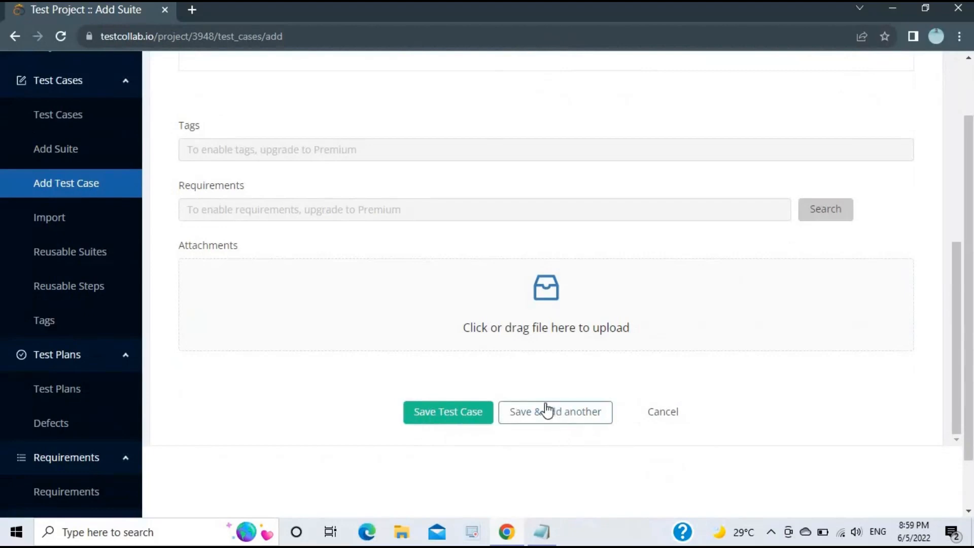
scroll(478, 370, up, 10)
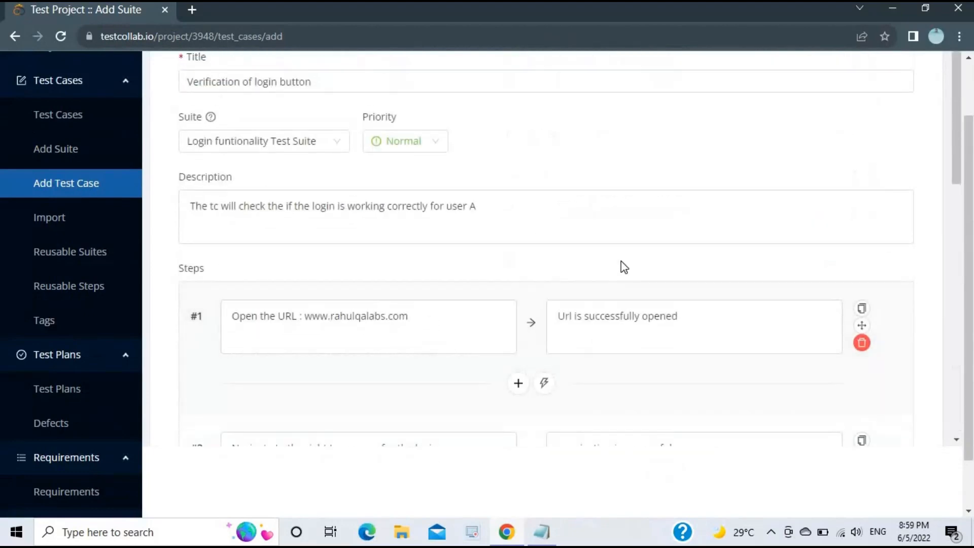
scroll(507, 365, up, 2)
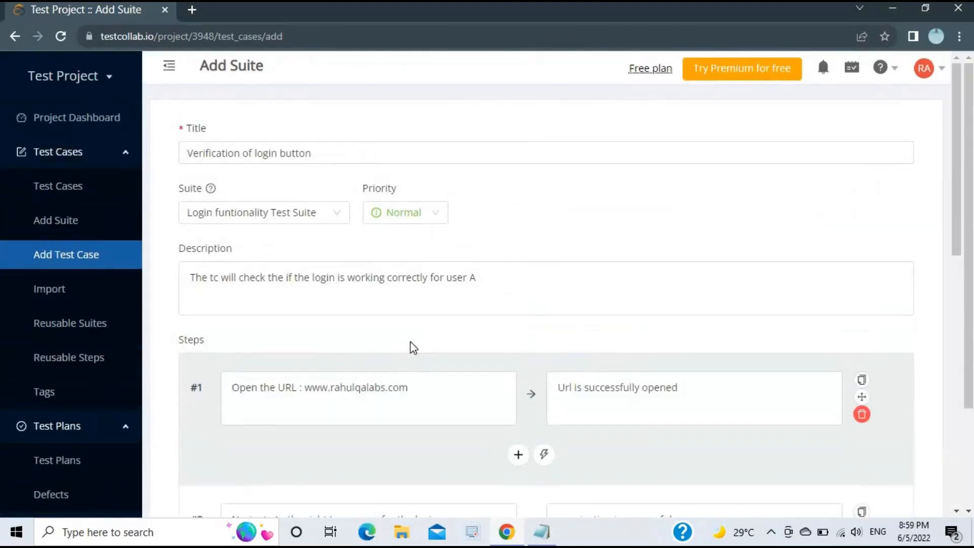
scroll(414, 347, down, 10)
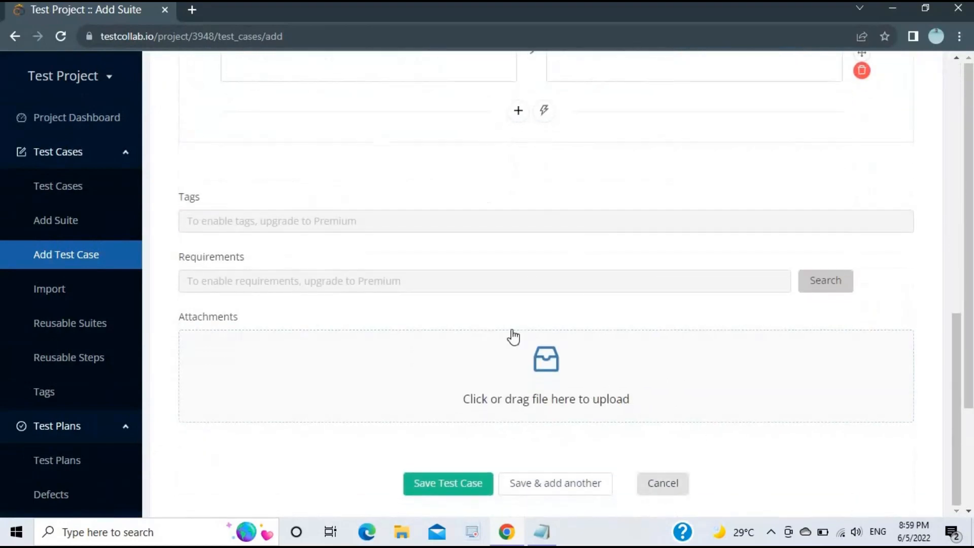
scroll(558, 365, up, 10)
scroll(594, 392, down, 8)
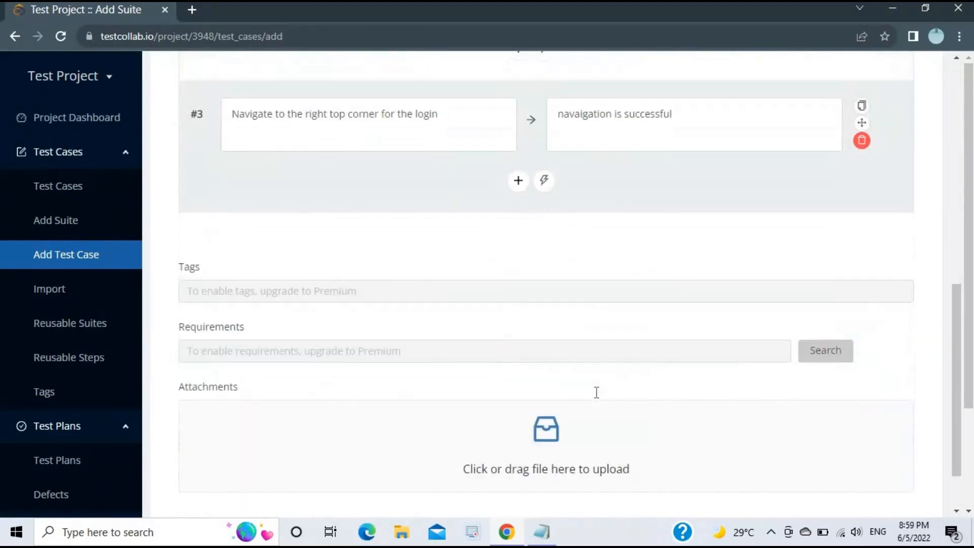
Save the "Verification of login button" test case
scroll(596, 392, down, 4)
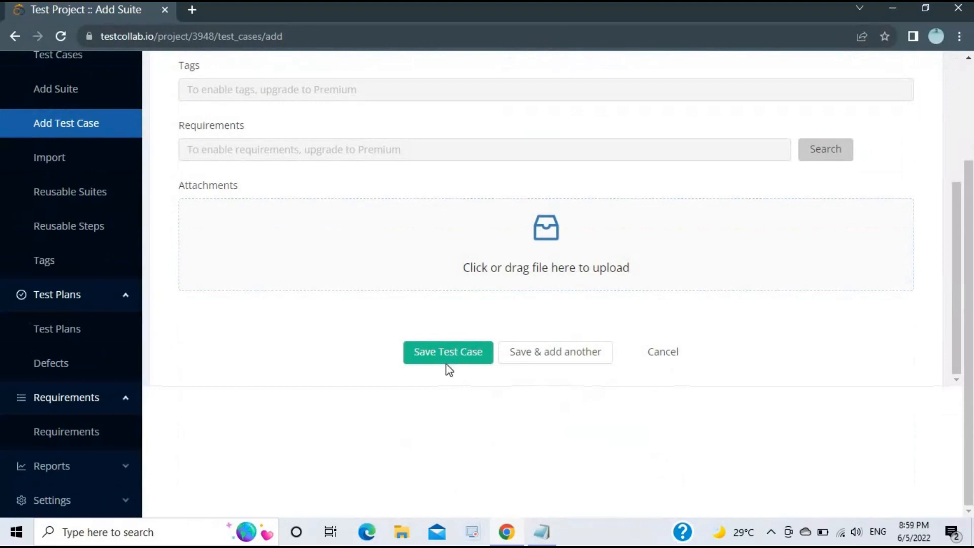
click(447, 363)
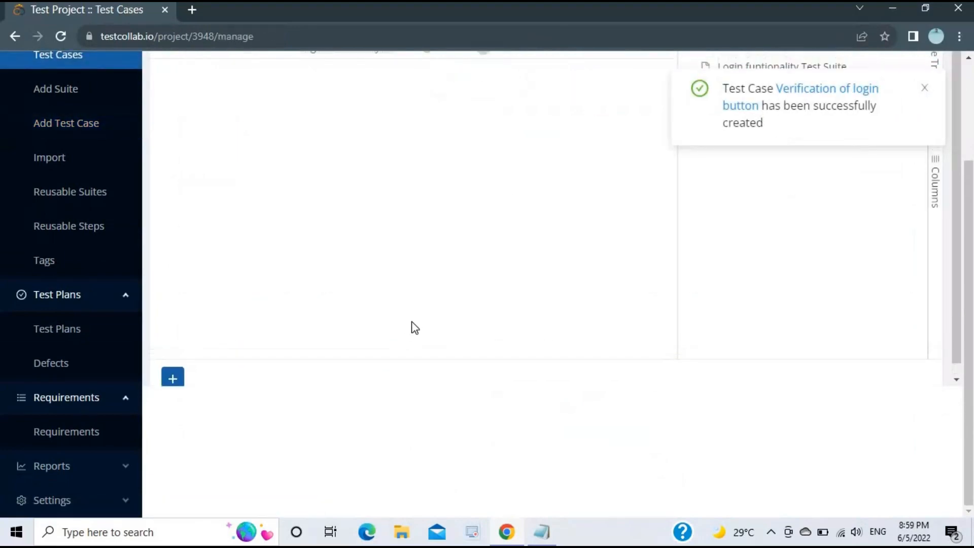
click(969, 75)
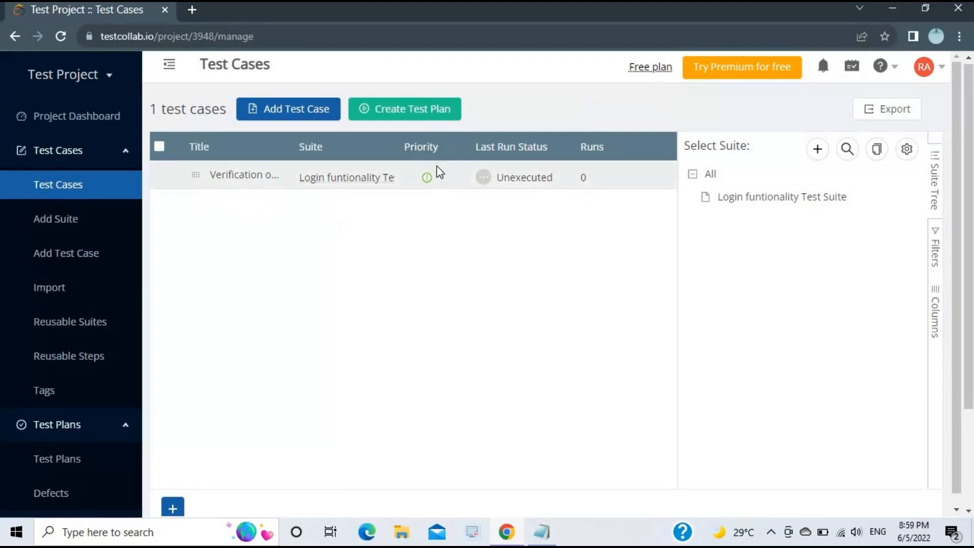
Open the saved test case's details and review its creator, description, steps and expected results
click(402, 182)
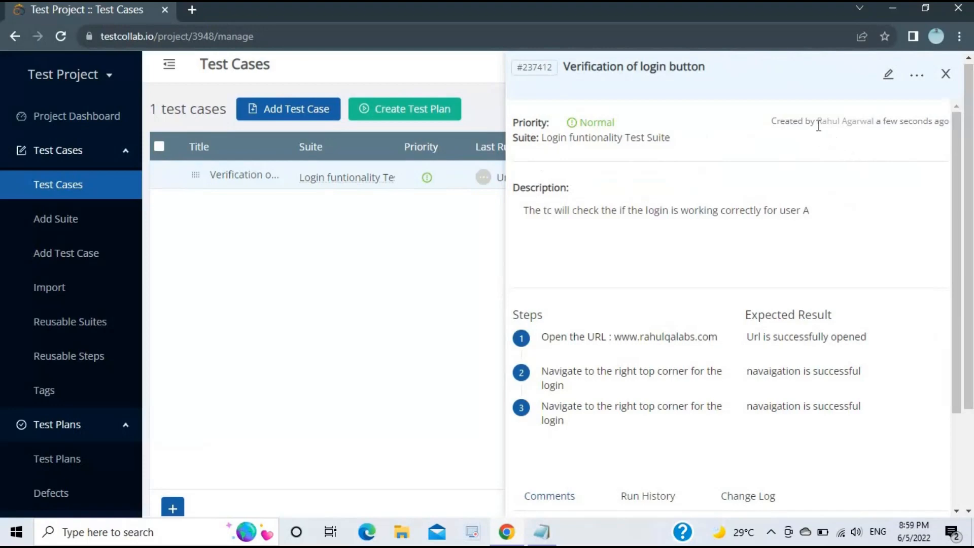
drag(816, 121, 927, 134)
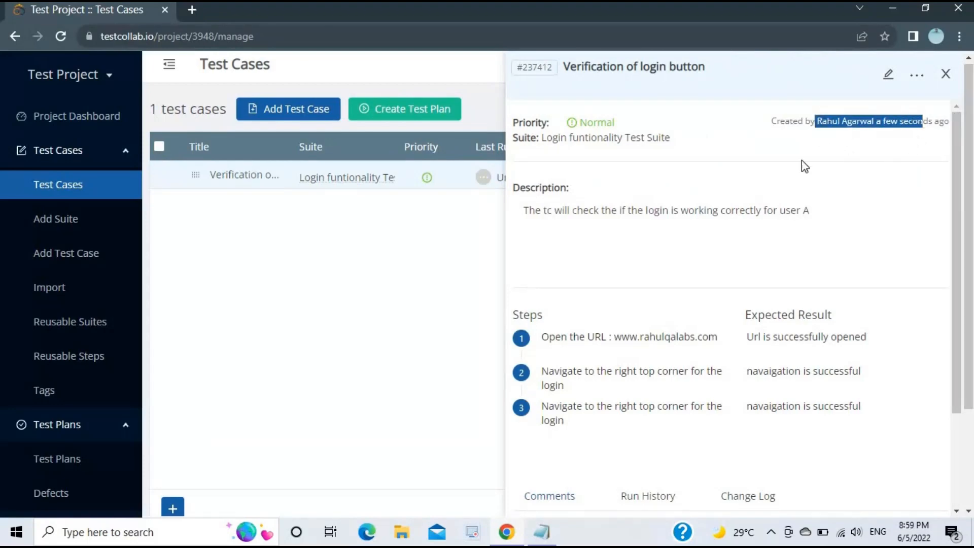
scroll(607, 302, down, 3)
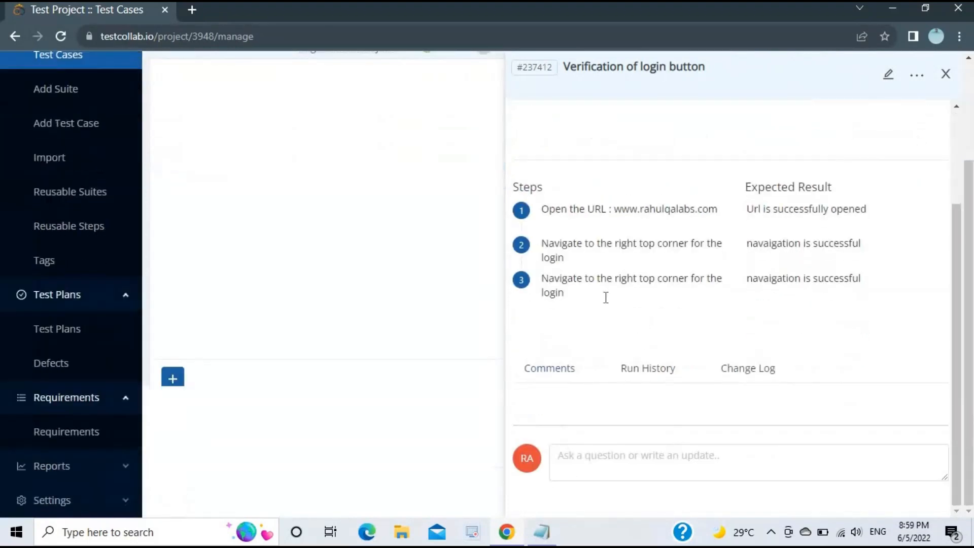
scroll(606, 298, up, 3)
Post the comment "HI" on the "Verification of login button" test case
scroll(692, 257, down, 3)
click(590, 452)
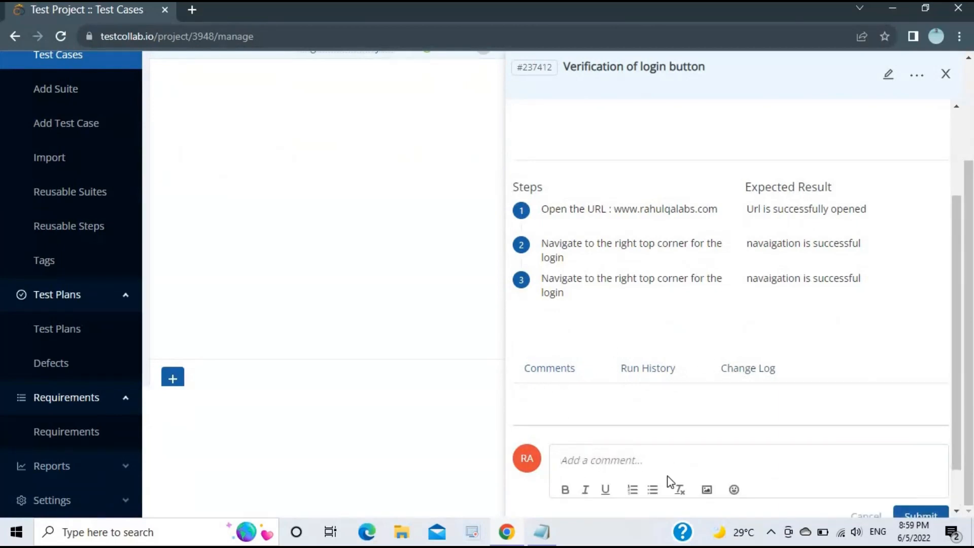
text(Hi)
scroll(862, 447, down, 1)
click(917, 467)
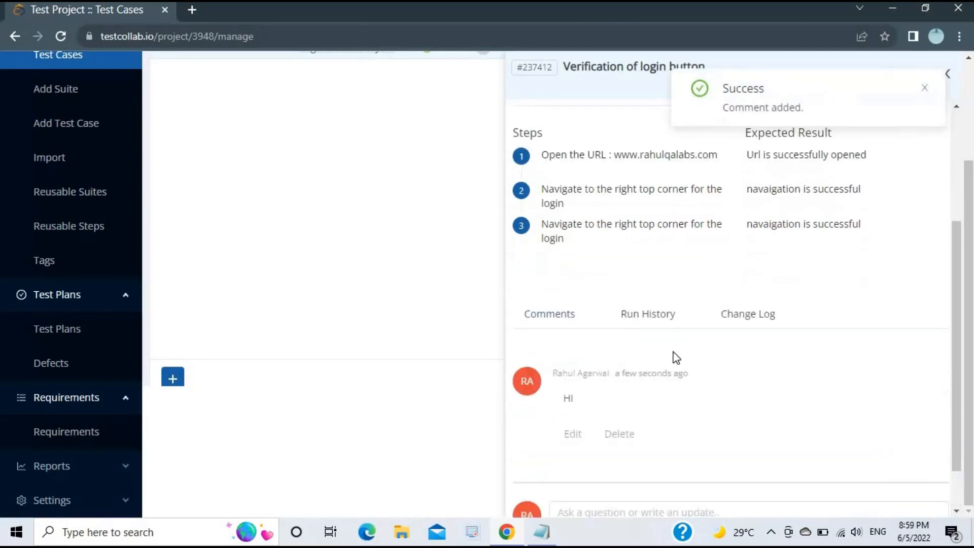
Inspect the test case's run history and change log, and close its details
click(658, 315)
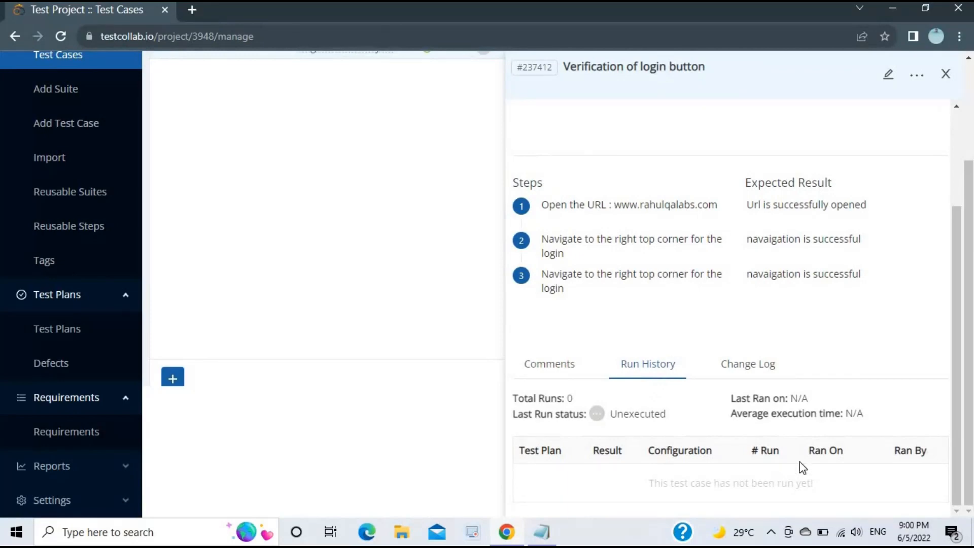
triple_click(516, 451)
click(725, 457)
click(740, 366)
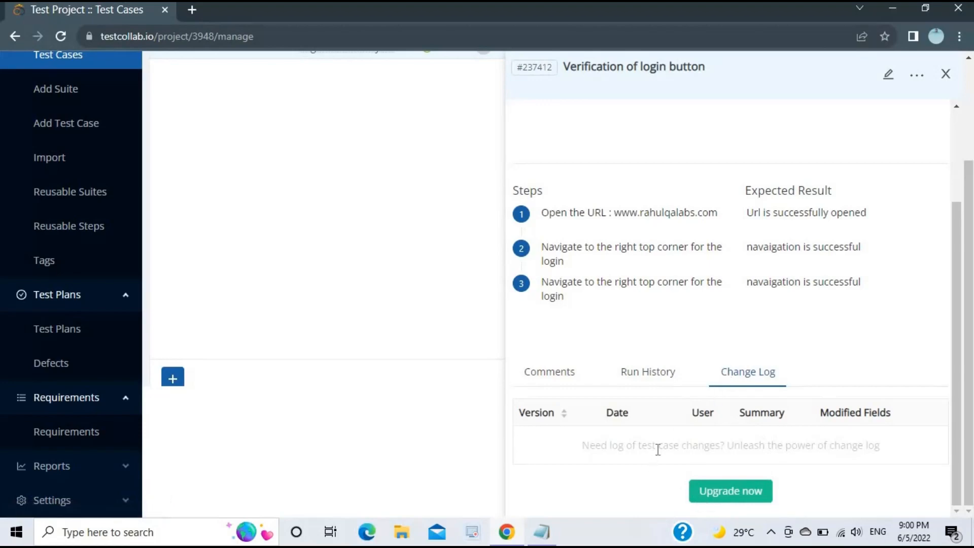
scroll(731, 420, up, 3)
scroll(726, 394, up, 3)
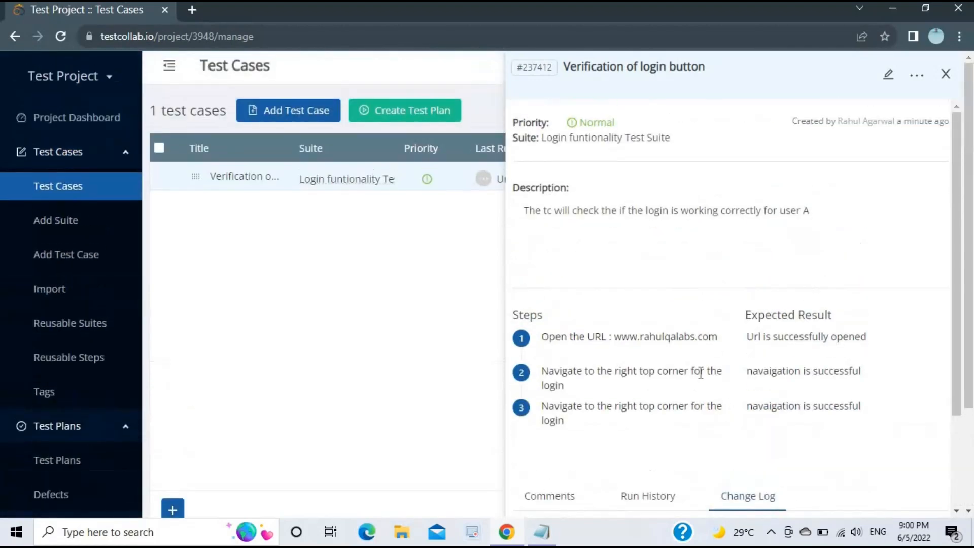
click(490, 229)
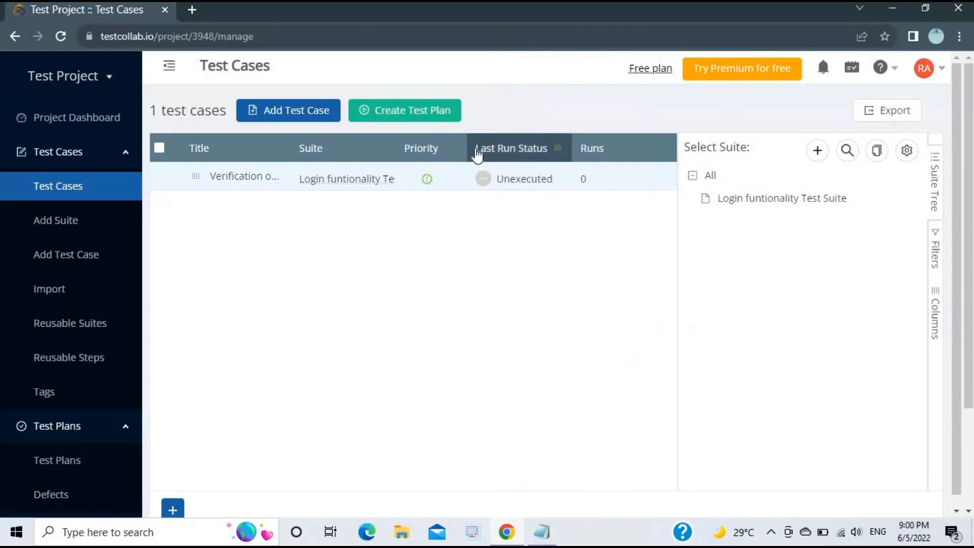
Start creating a test plan from the test case list and title it "Website Testing Test Plan"
click(398, 111)
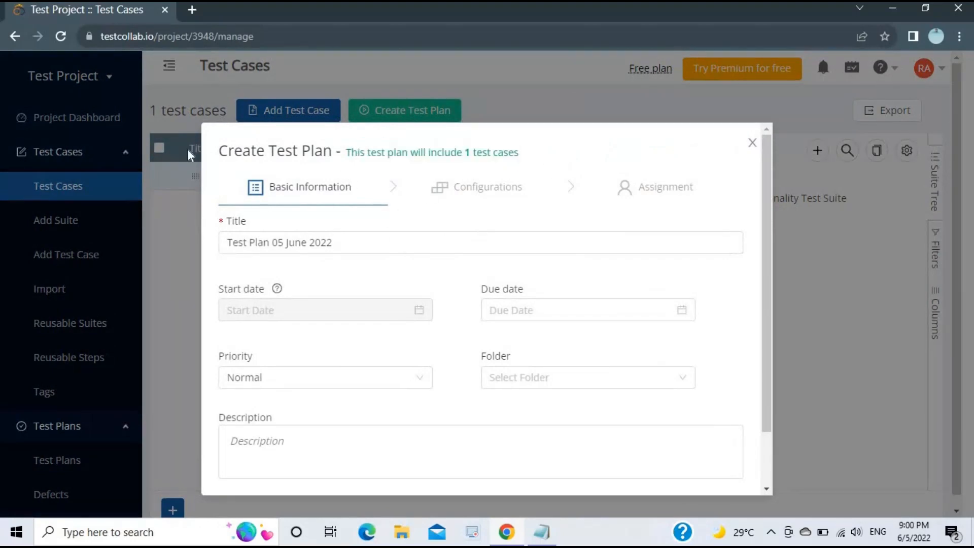
click(344, 243)
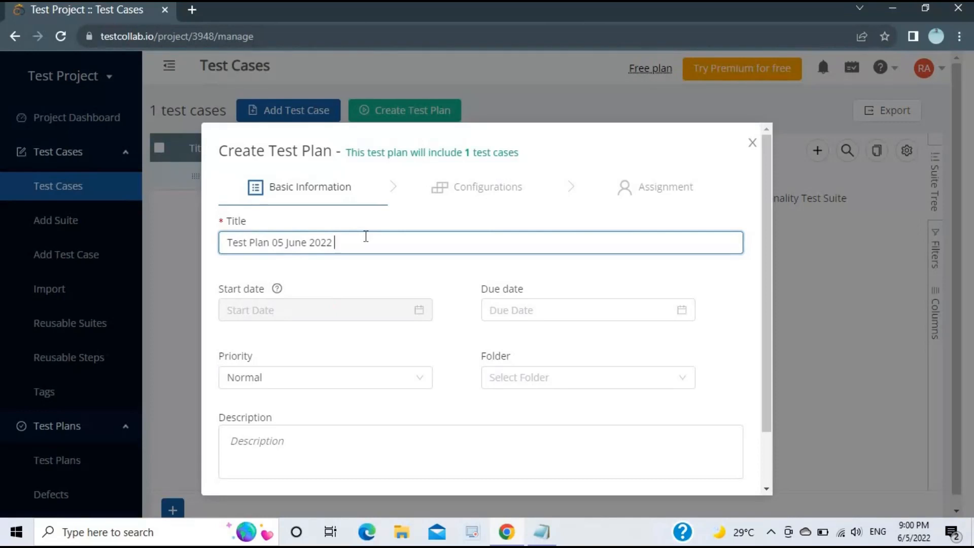
drag(347, 243, 216, 244)
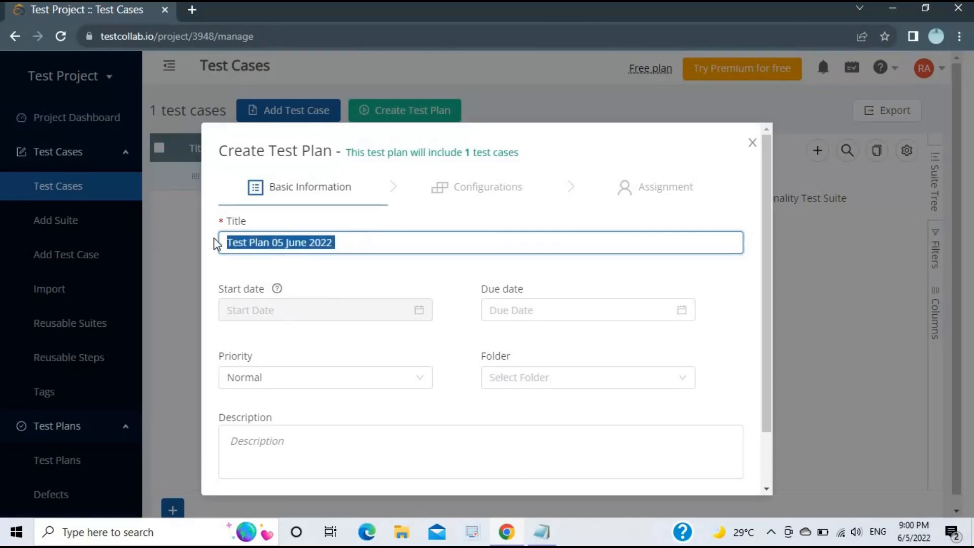
text(Webst)
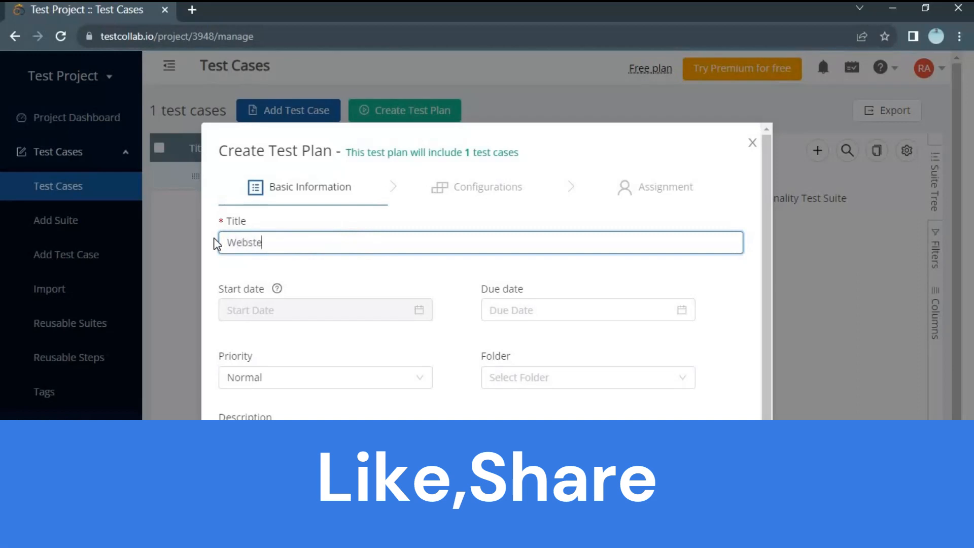
key(BackSpace)
text(ite T)
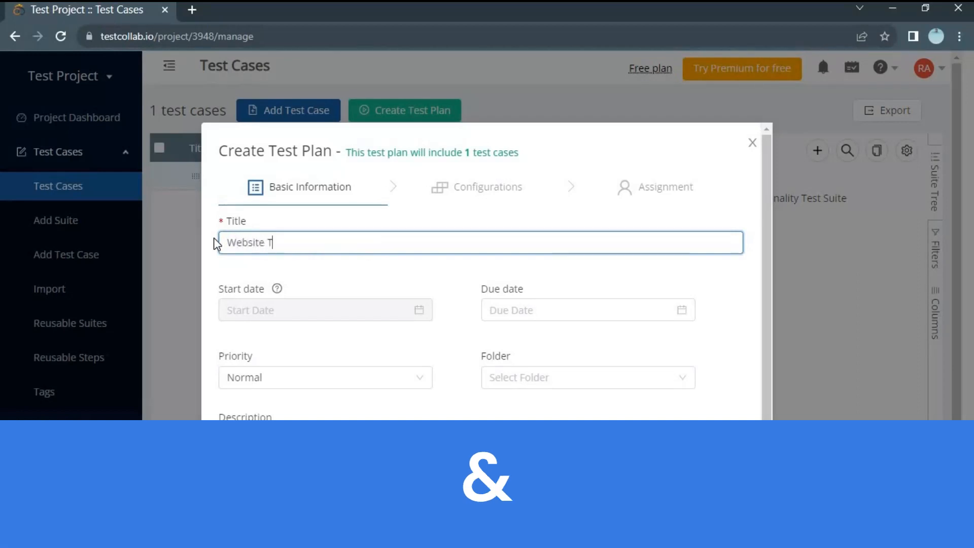
text(esting Test)
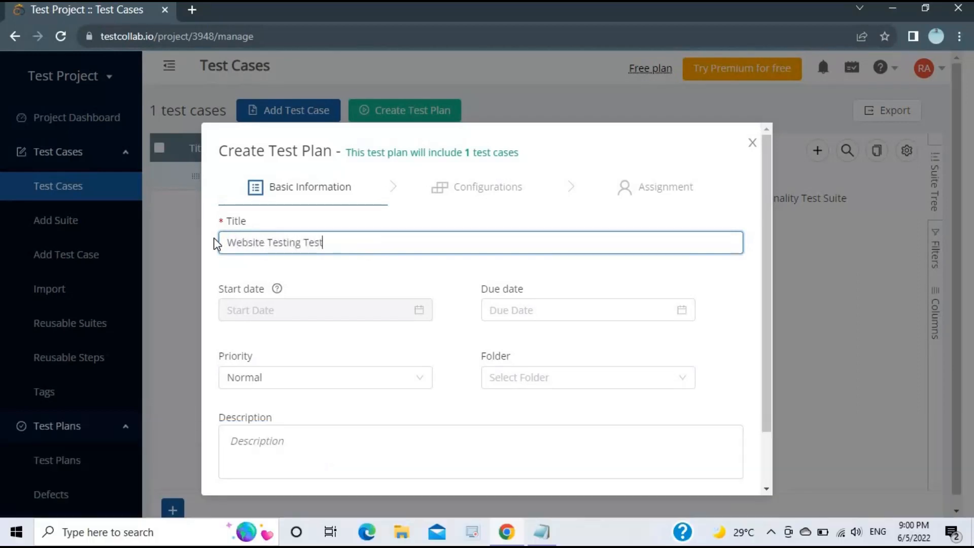
text( Plan)
Set the test plan's due date to 2022-06-30
scroll(358, 238, down, 2)
mouse_move(278, 225)
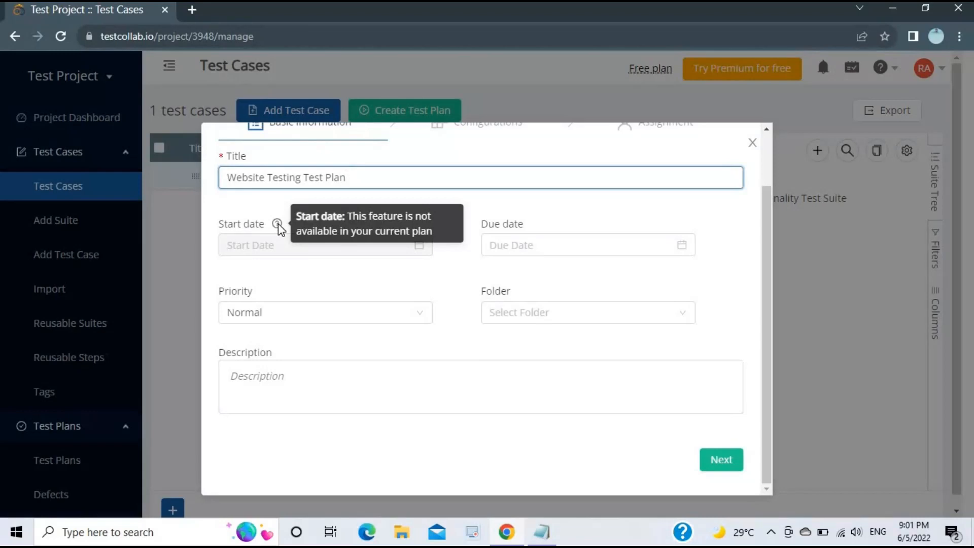
click(528, 248)
click(463, 256)
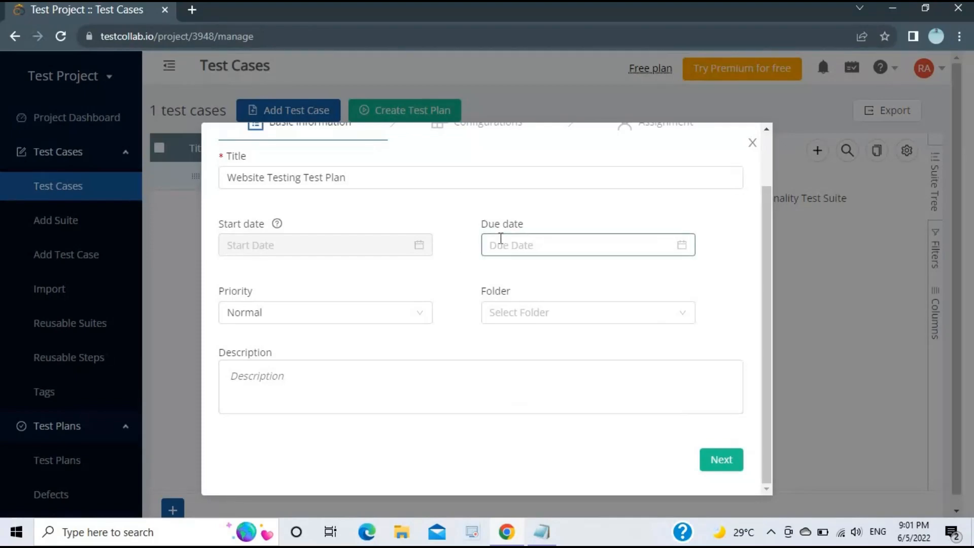
click(572, 244)
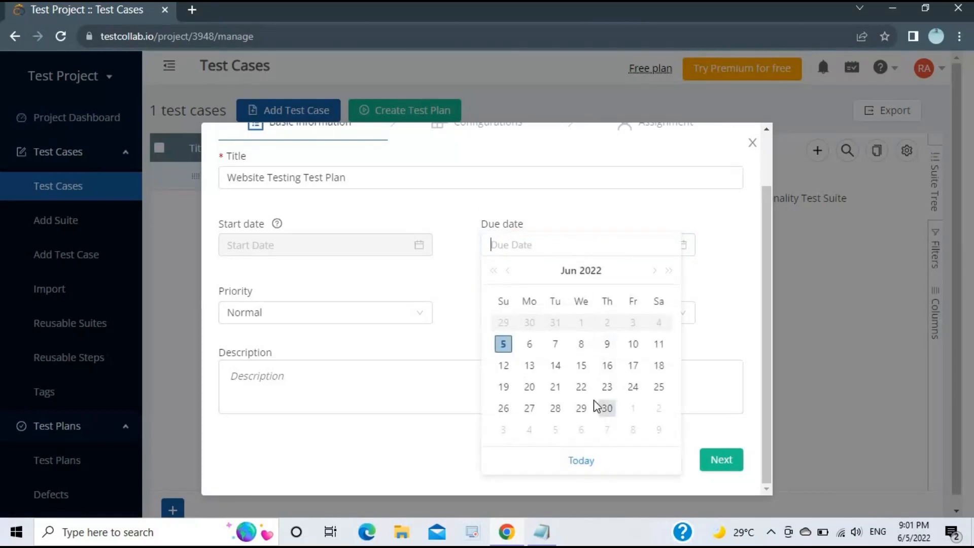
click(607, 408)
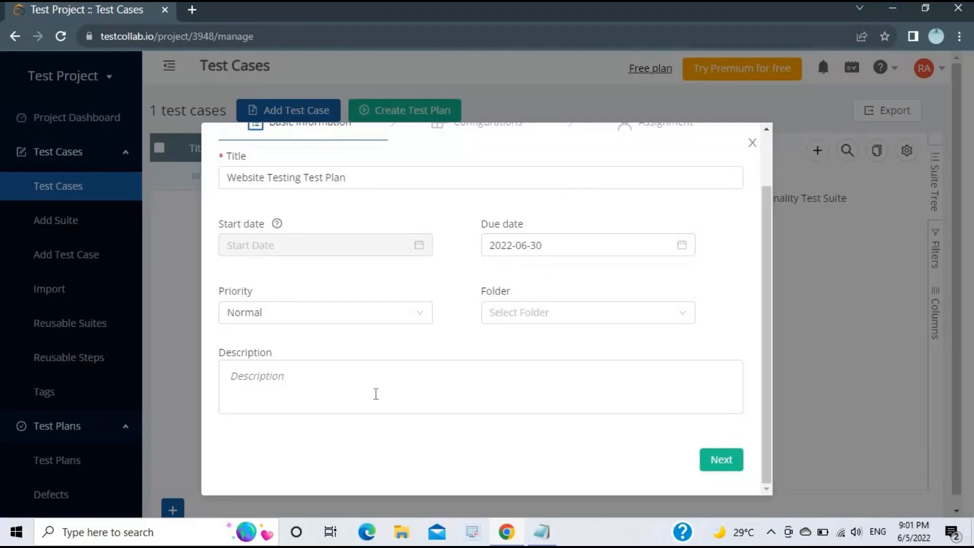
Keep the test plan's priority at Normal, leave folder and description empty, and submit the basic information
click(399, 319)
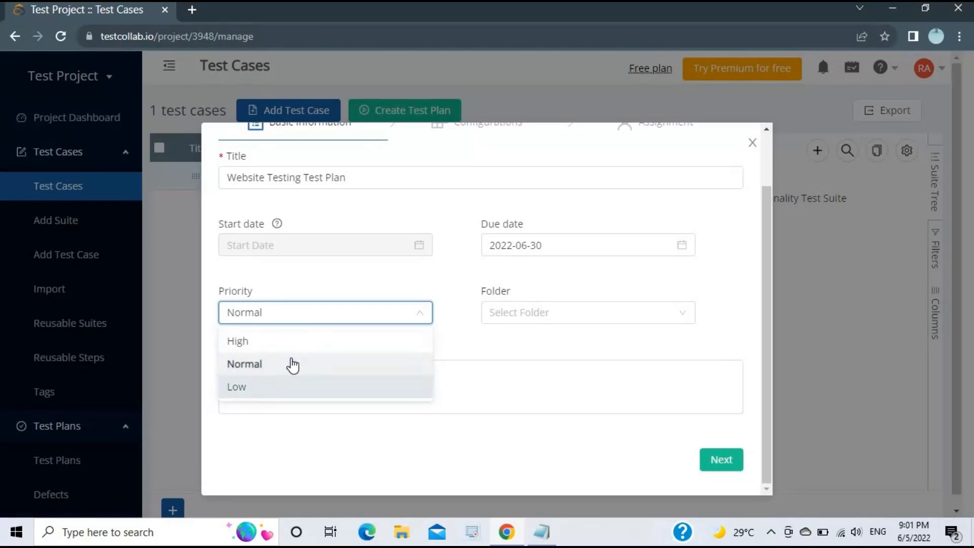
click(389, 323)
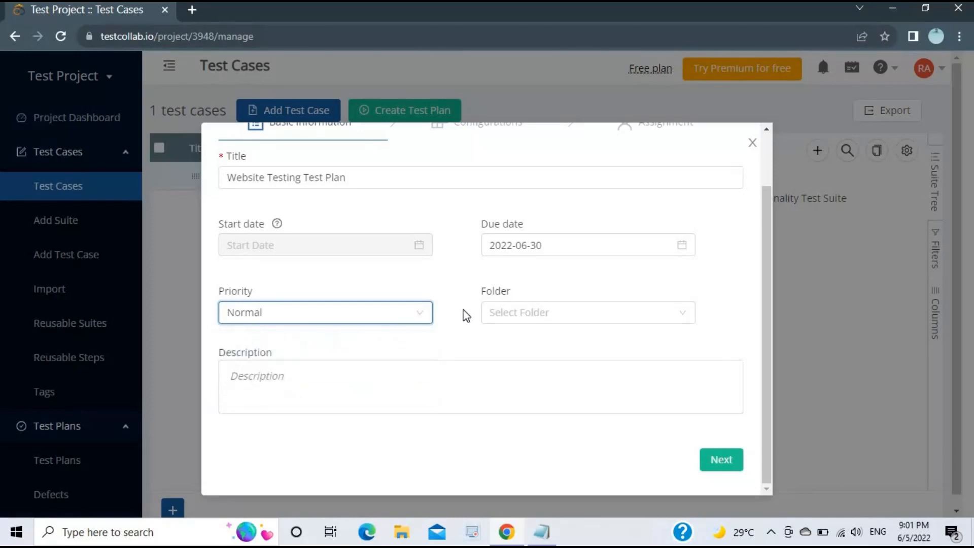
click(318, 366)
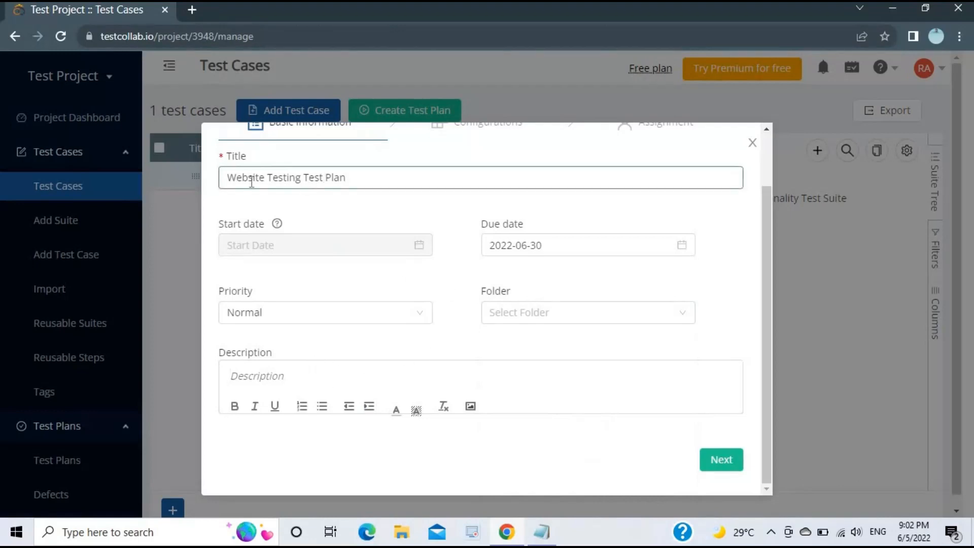
drag(251, 181, 299, 177)
click(343, 217)
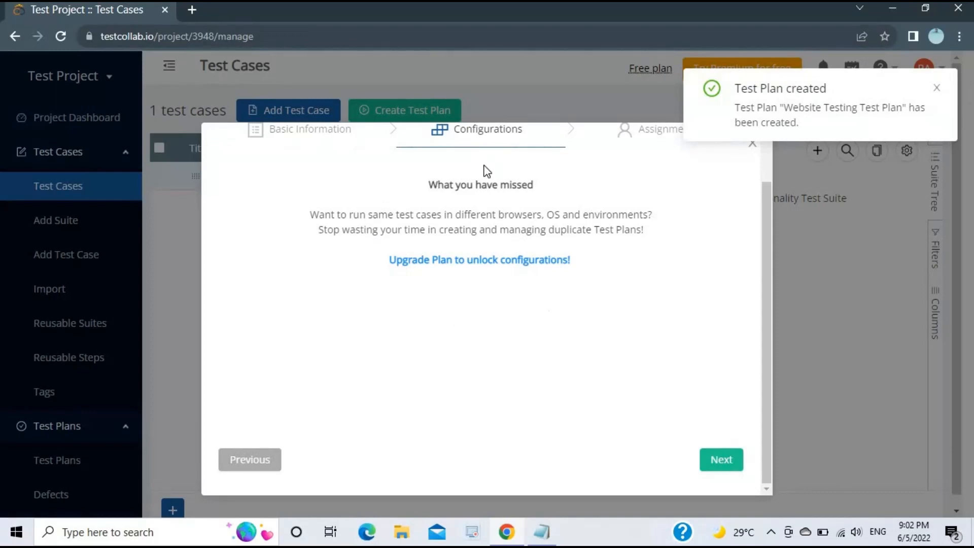
drag(736, 107, 358, 224)
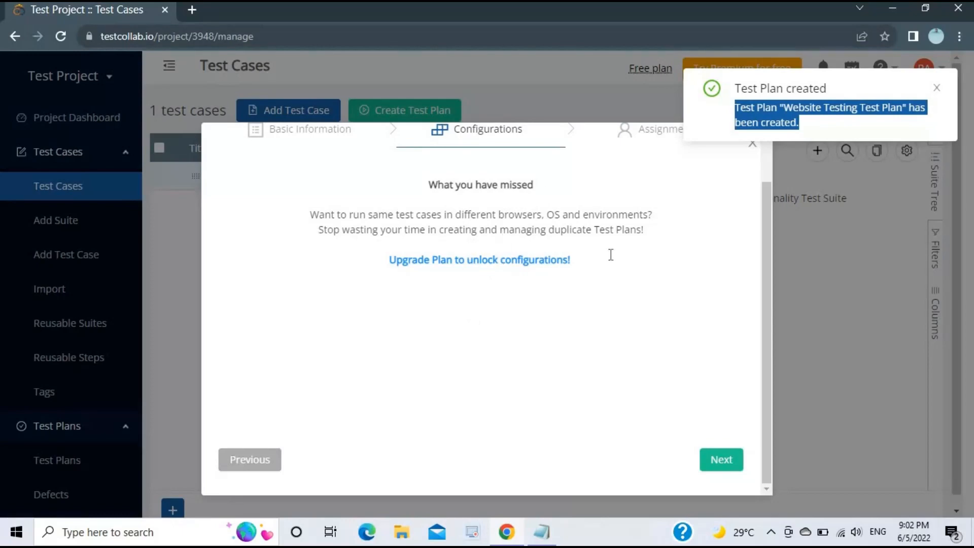
Skip the configurations, assign the test plan to yourself by test case with random assignment, and finish creating it
click(720, 460)
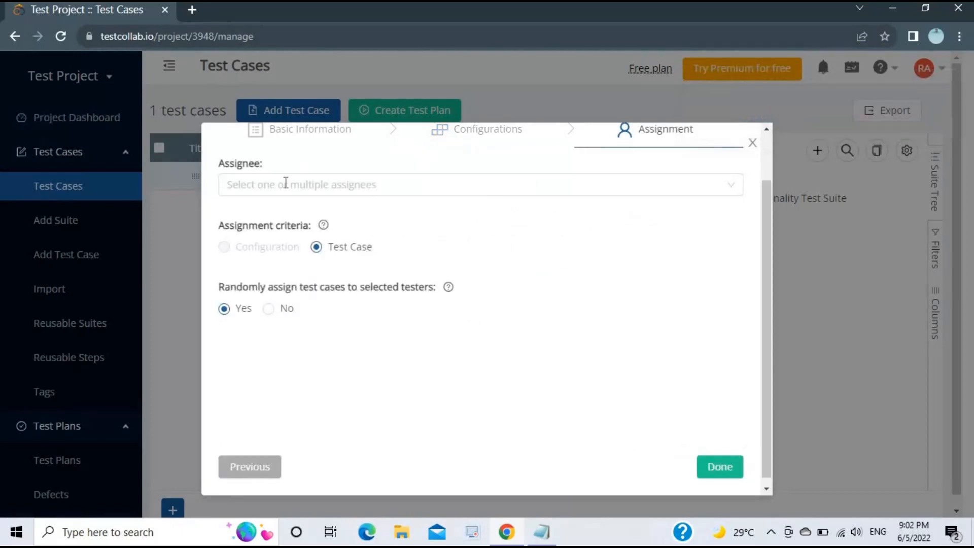
click(256, 188)
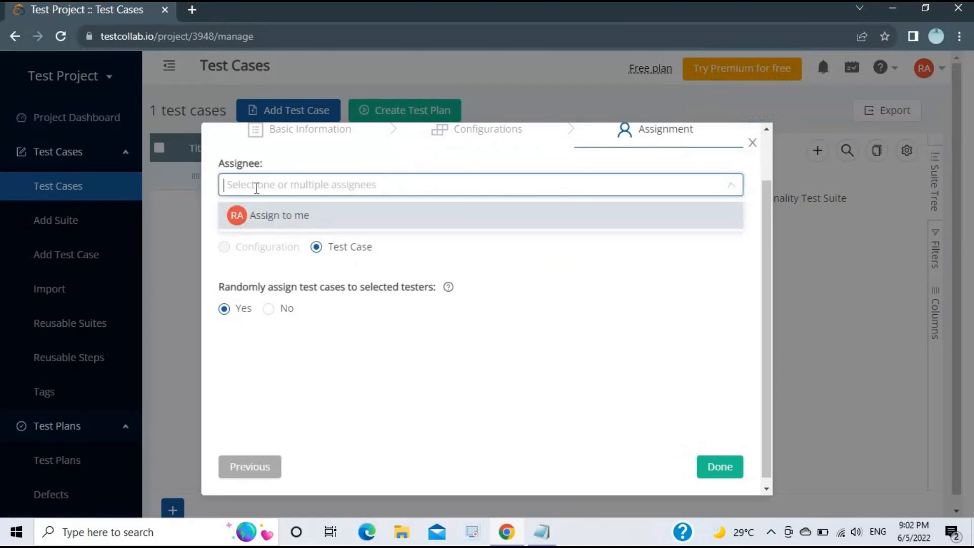
click(258, 217)
click(267, 221)
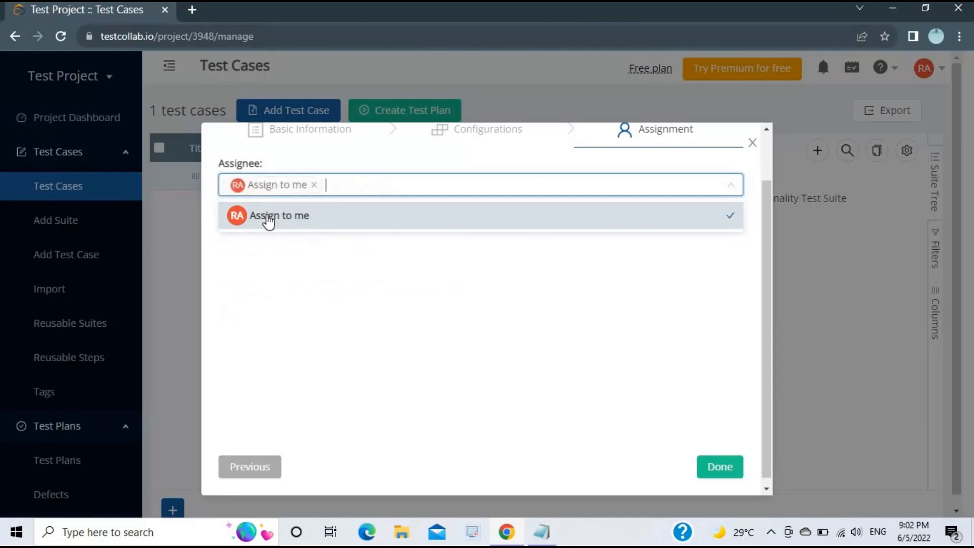
click(705, 270)
click(721, 468)
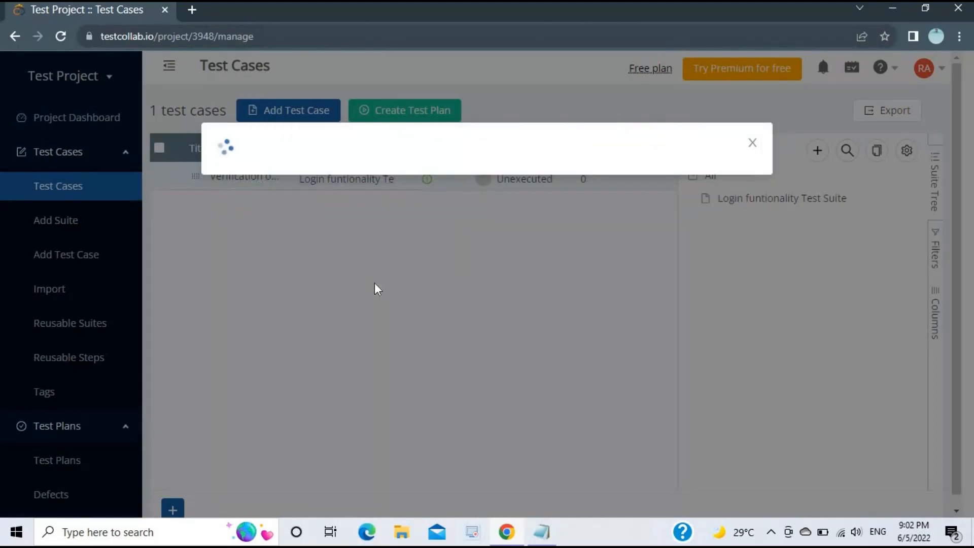
Read the creation confirmation, open the new test plan and review its summary, status chart, work summary, burndown chart and user workload
drag(364, 224, 634, 231)
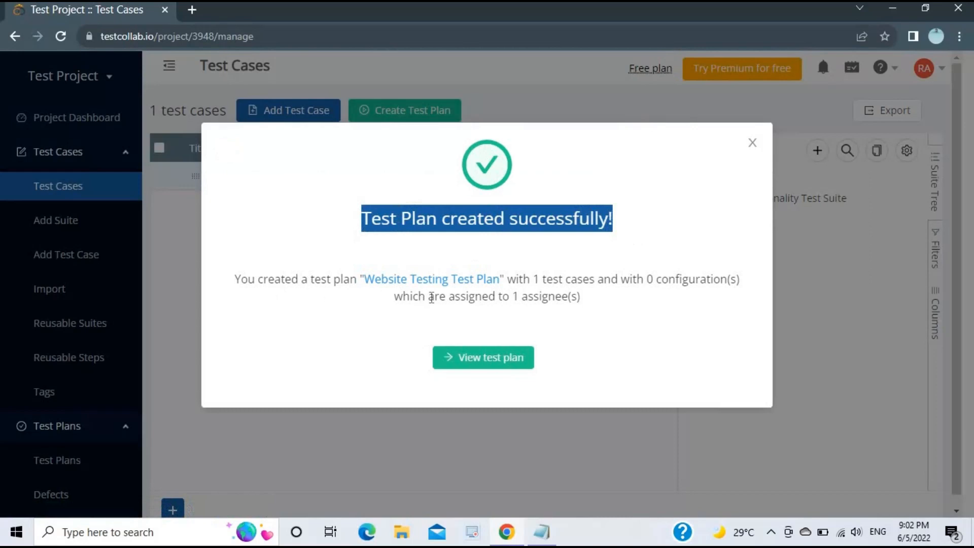
drag(527, 281, 605, 280)
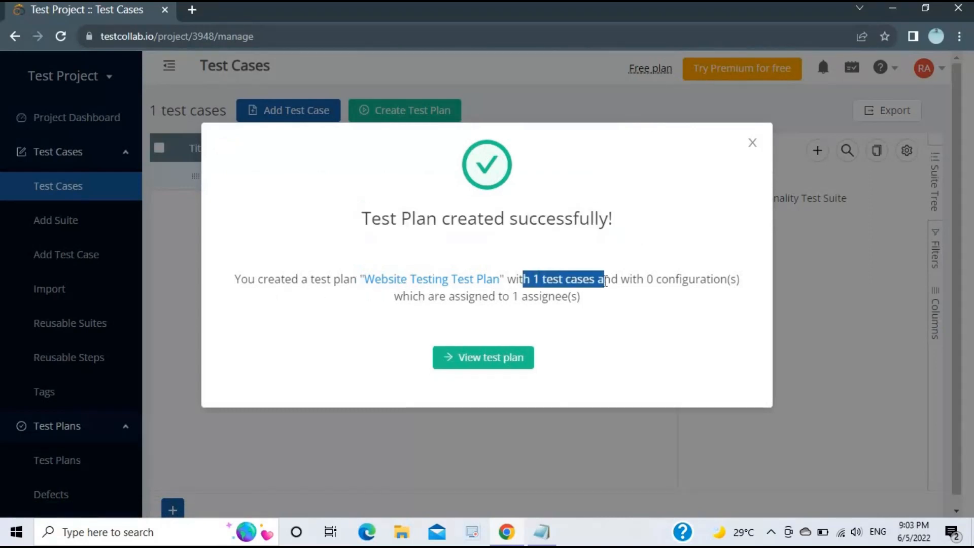
drag(394, 297, 584, 300)
click(644, 316)
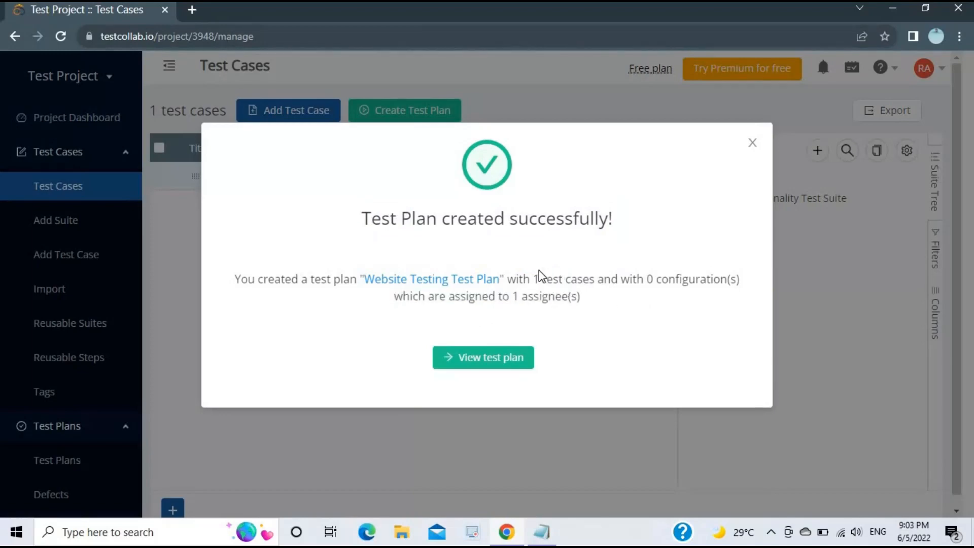
click(469, 359)
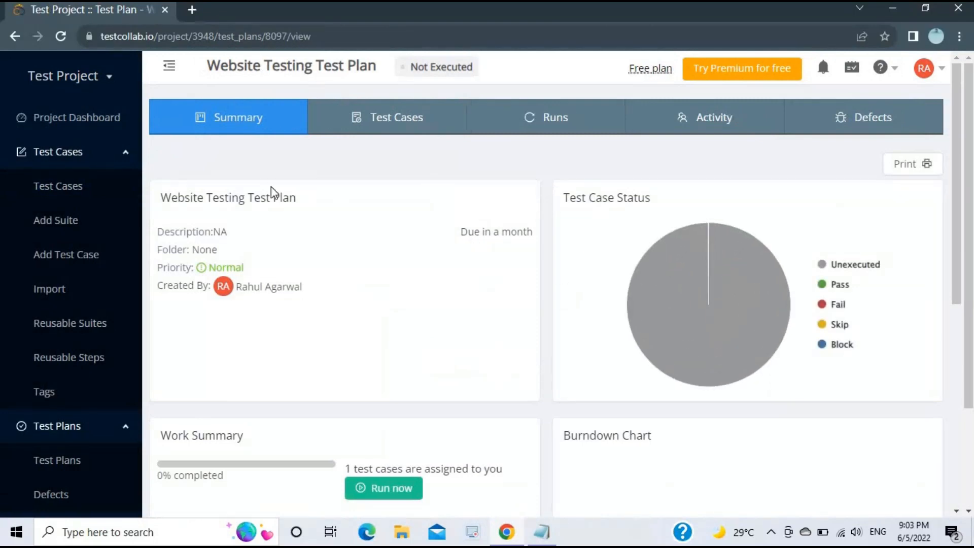
scroll(380, 259, down, 1)
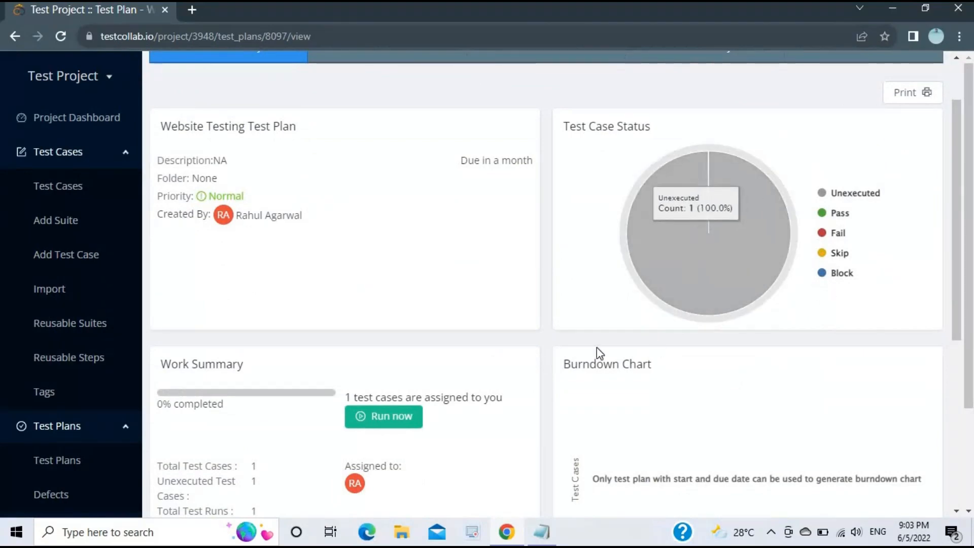
scroll(587, 284, down, 2)
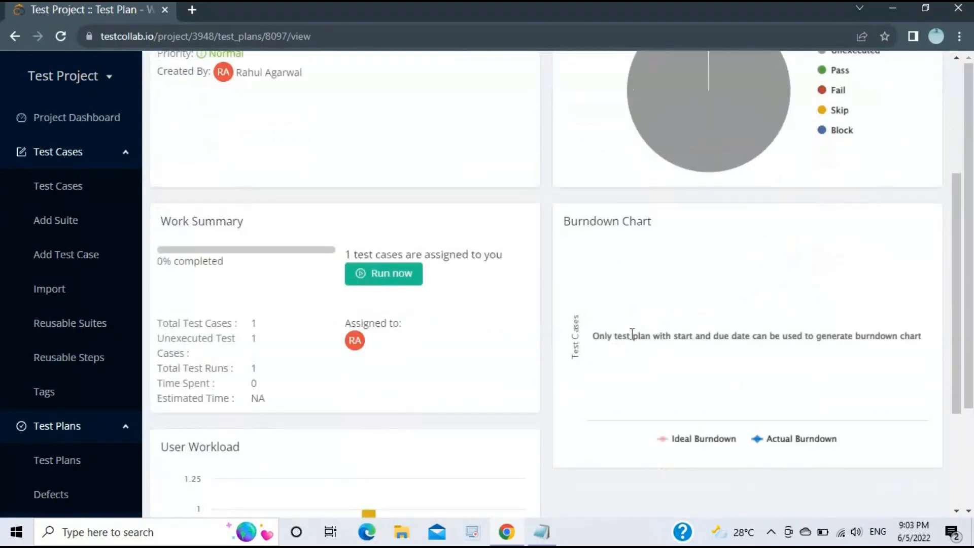
scroll(632, 337, down, 3)
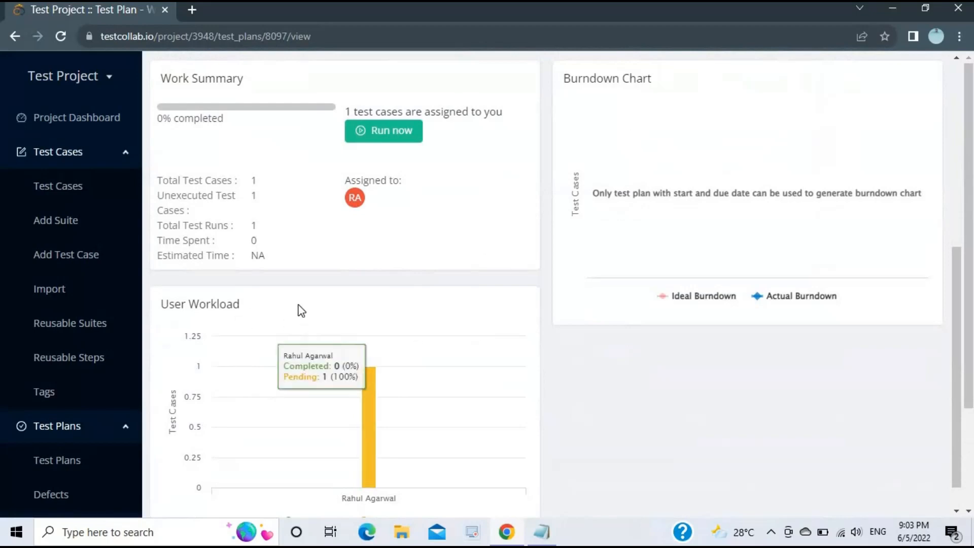
scroll(403, 311, up, 1)
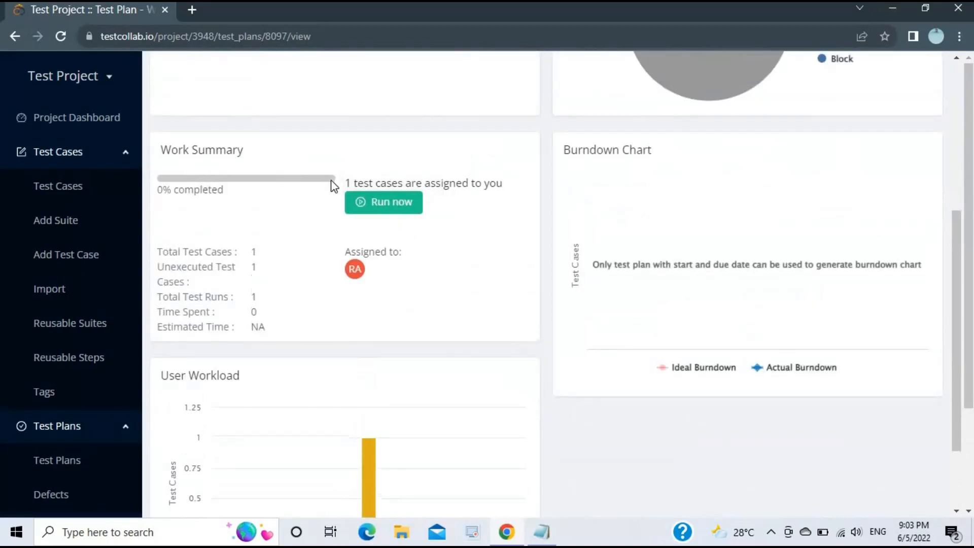
scroll(289, 242, up, 5)
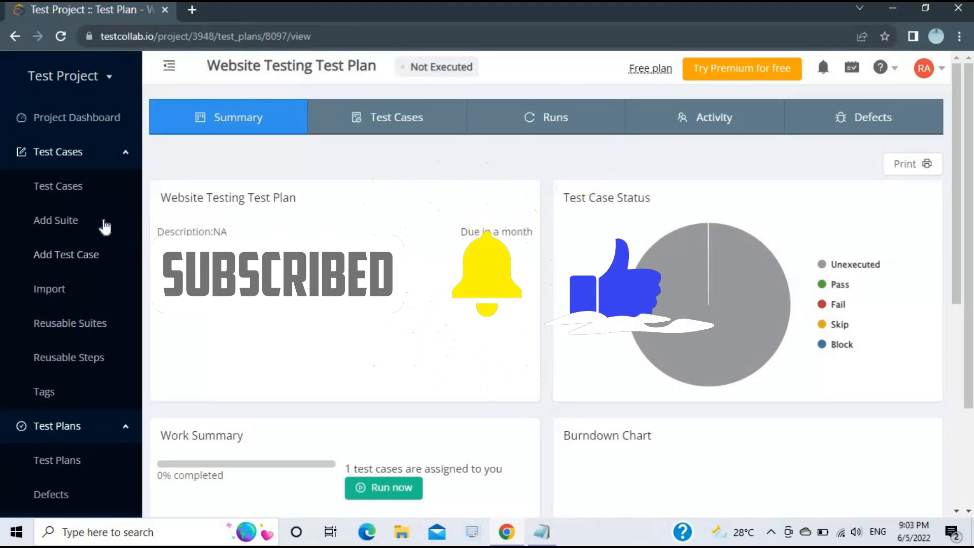
Create a test suite titled "Suite 2" without a parent suite or description
click(70, 227)
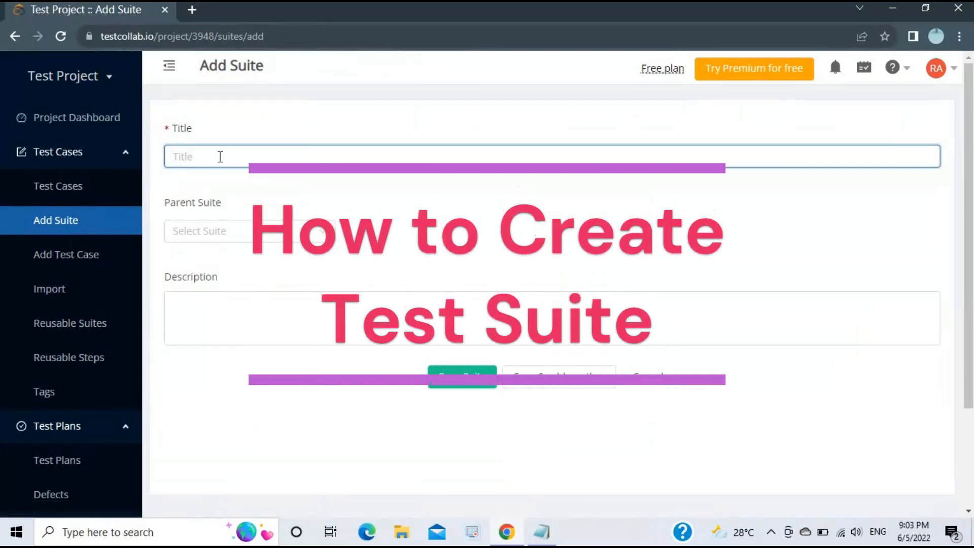
text(Suite 2)
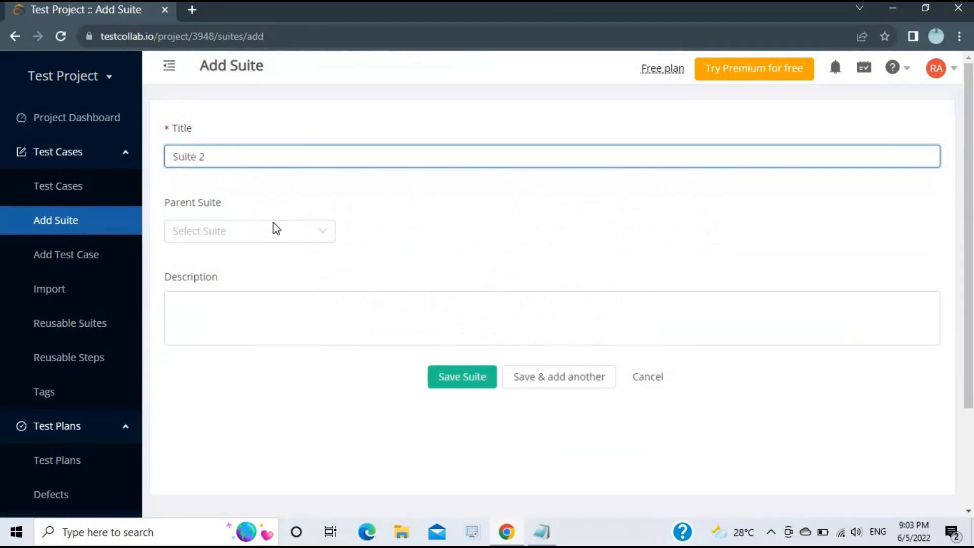
click(280, 234)
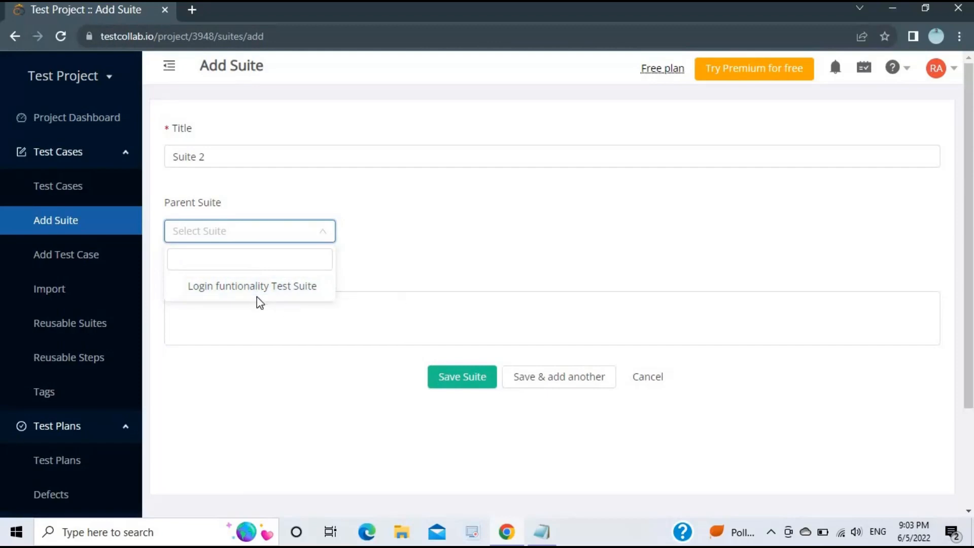
click(374, 297)
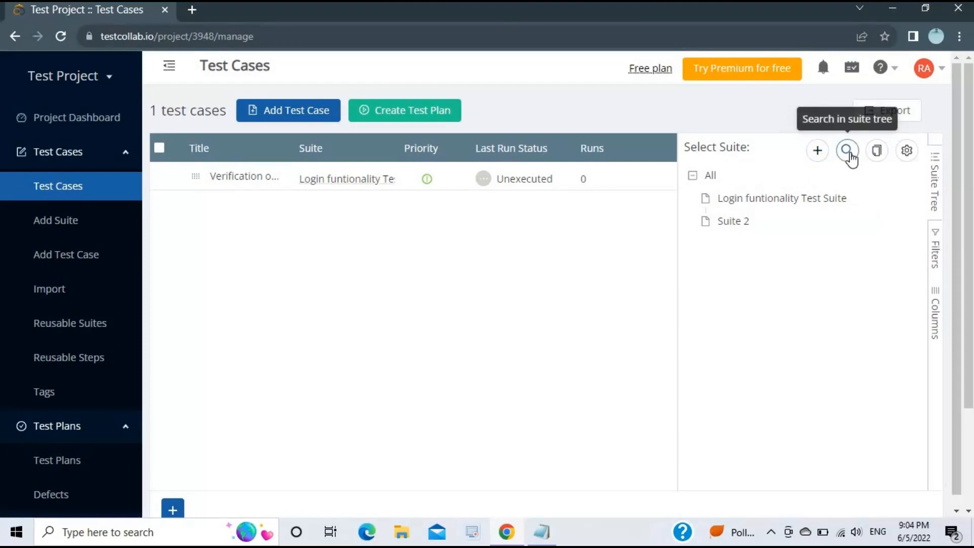
Open the suite tree's reusable suites feature, read its description and close it
click(877, 151)
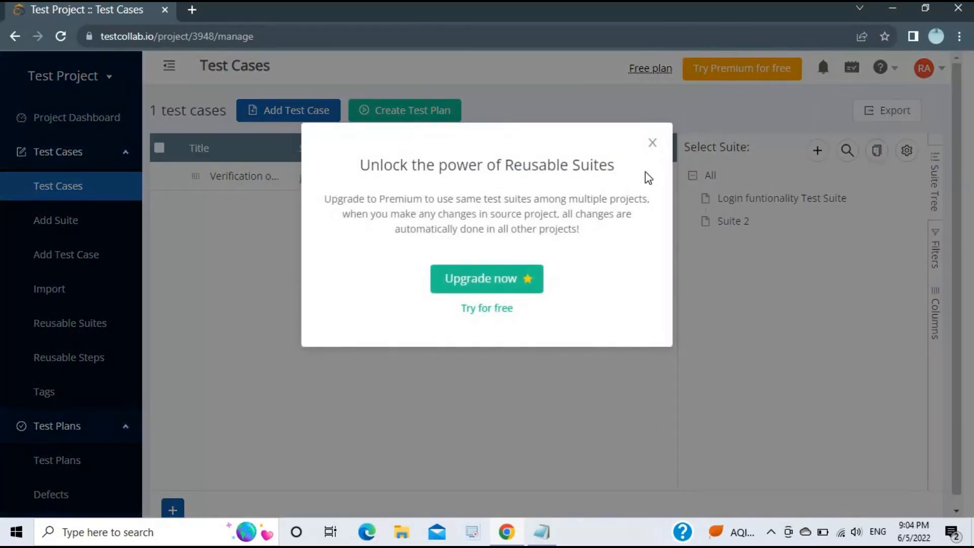
drag(648, 178, 391, 166)
drag(423, 199, 629, 214)
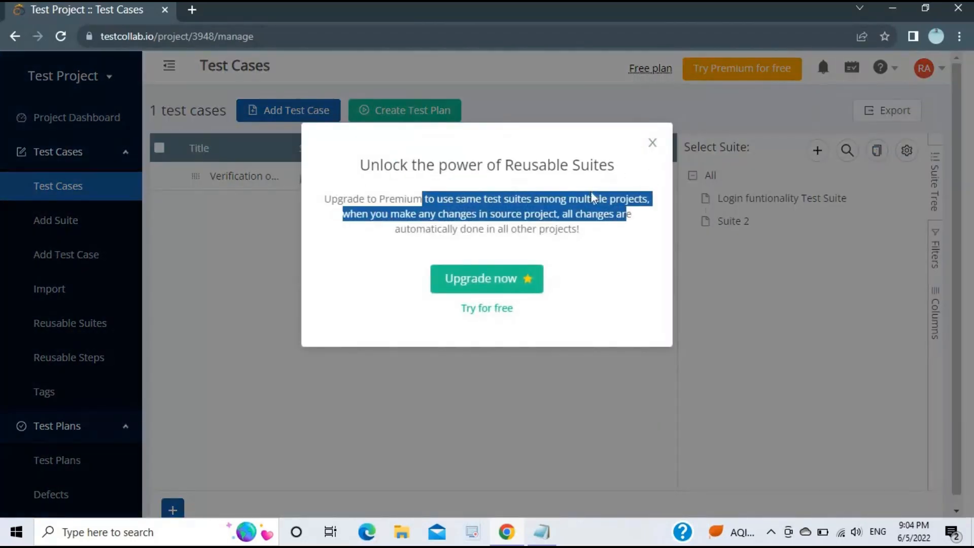
click(652, 143)
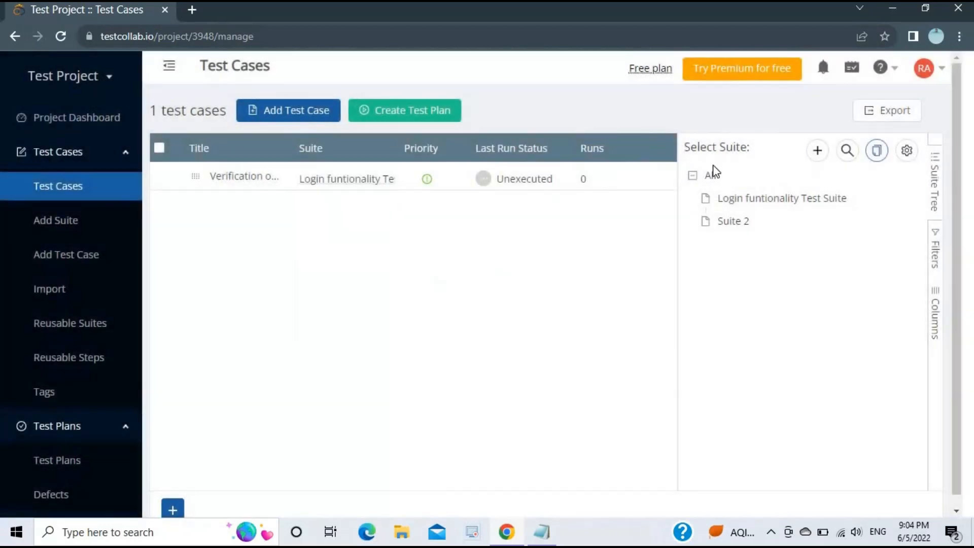
Toggle "Show Immediate children only" in the suite view options and apply it
click(908, 151)
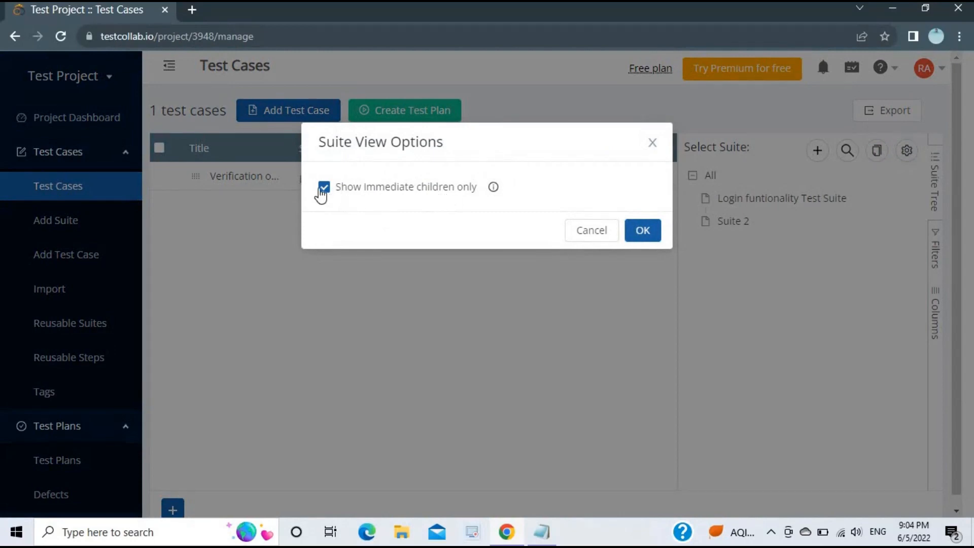
click(323, 187)
click(645, 229)
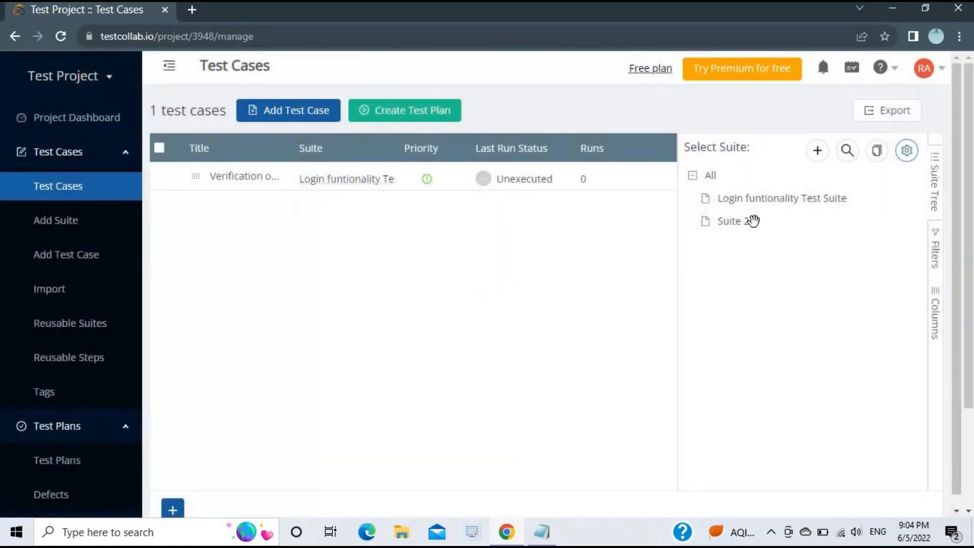
Check the "Verification of login button" test case's details and go to the project's test plans list
mouse_move(719, 193)
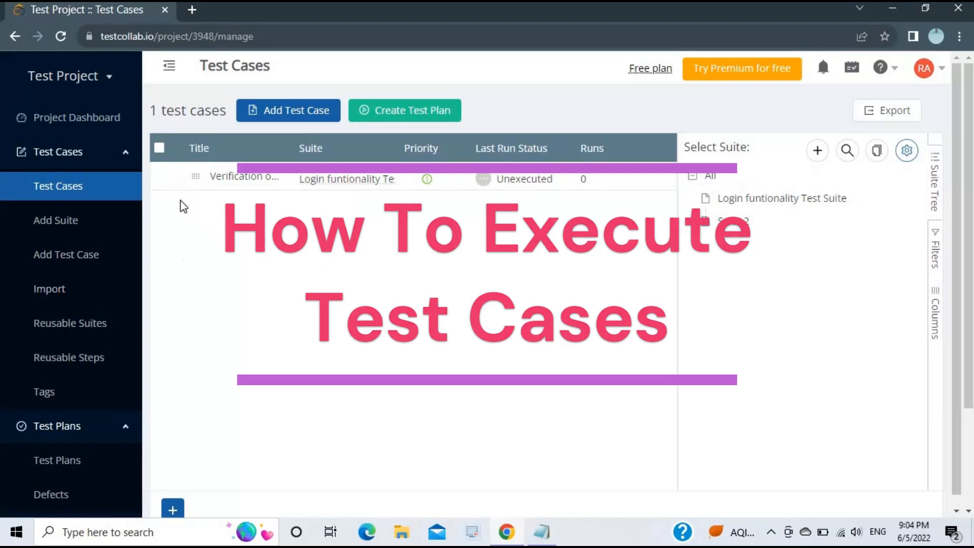
click(238, 176)
click(946, 76)
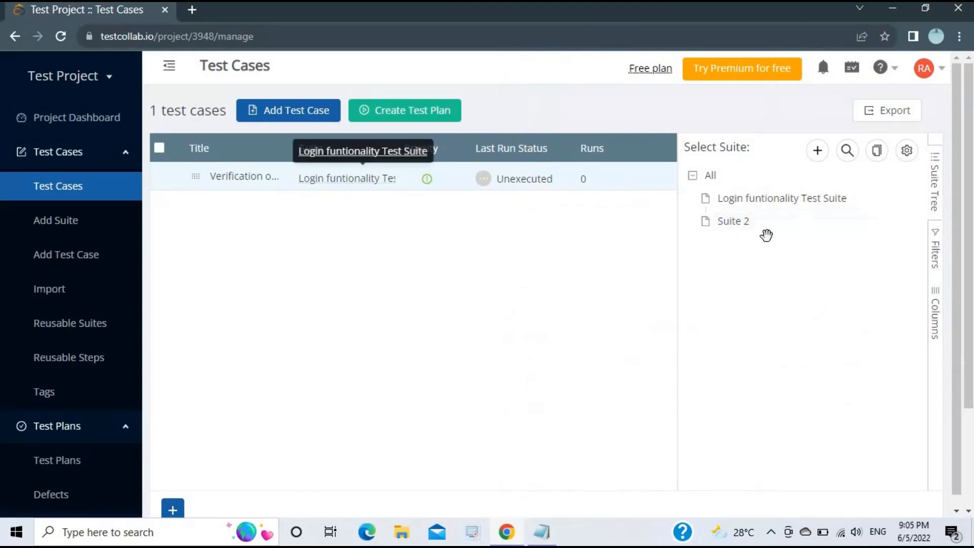
click(245, 176)
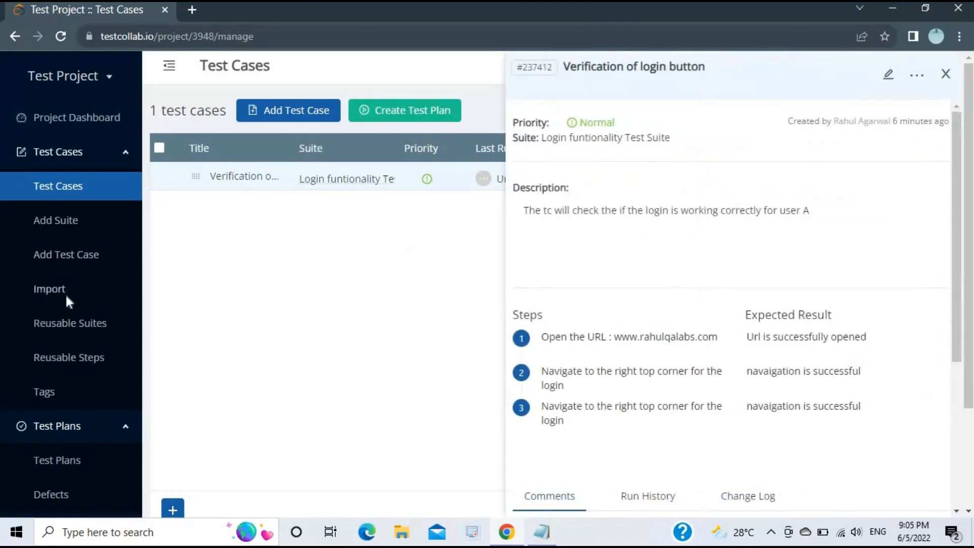
scroll(65, 297, down, 3)
click(79, 338)
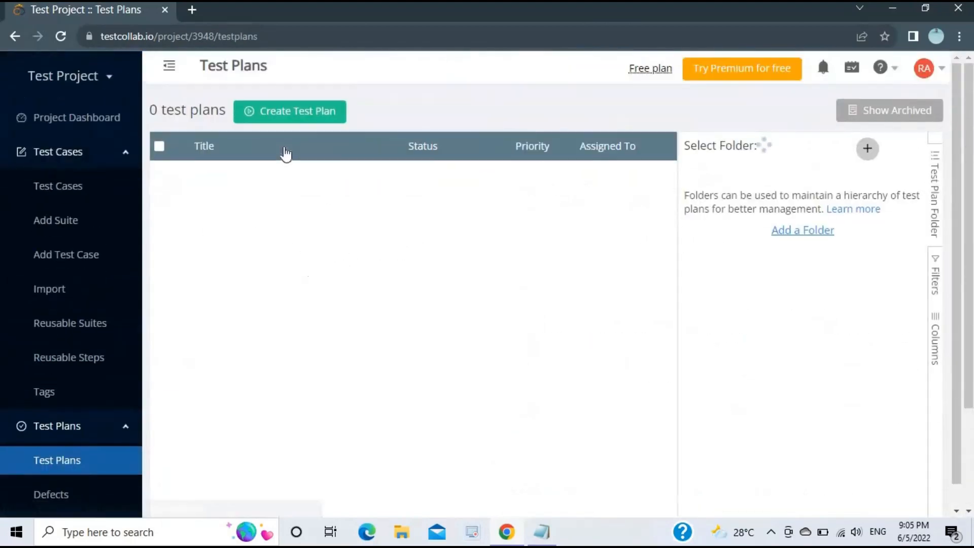
Open the "Website Testing Test Plan" and review its work summary, assigned test cases and user workload
click(242, 178)
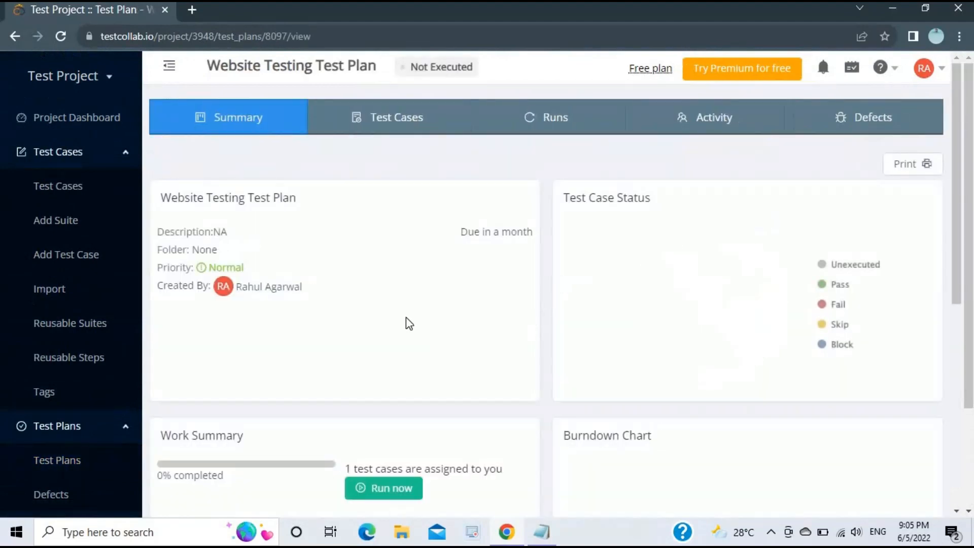
scroll(385, 421, down, 3)
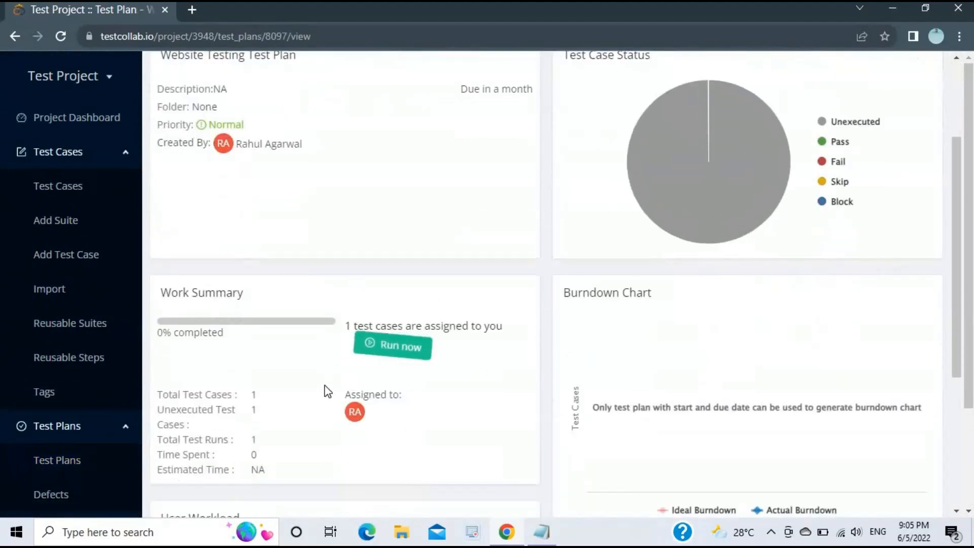
drag(302, 335, 516, 322)
click(495, 365)
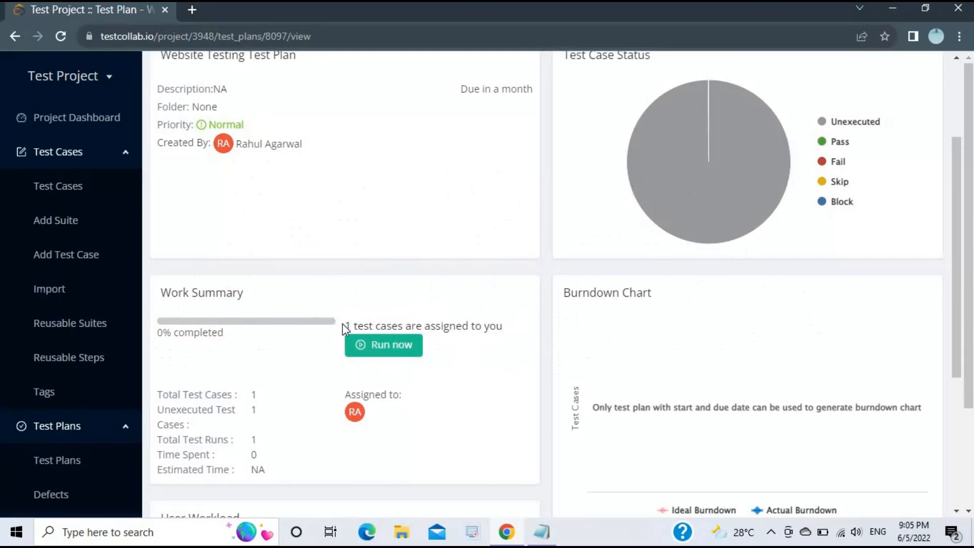
drag(343, 325, 461, 340)
click(463, 359)
scroll(391, 238, down, 3)
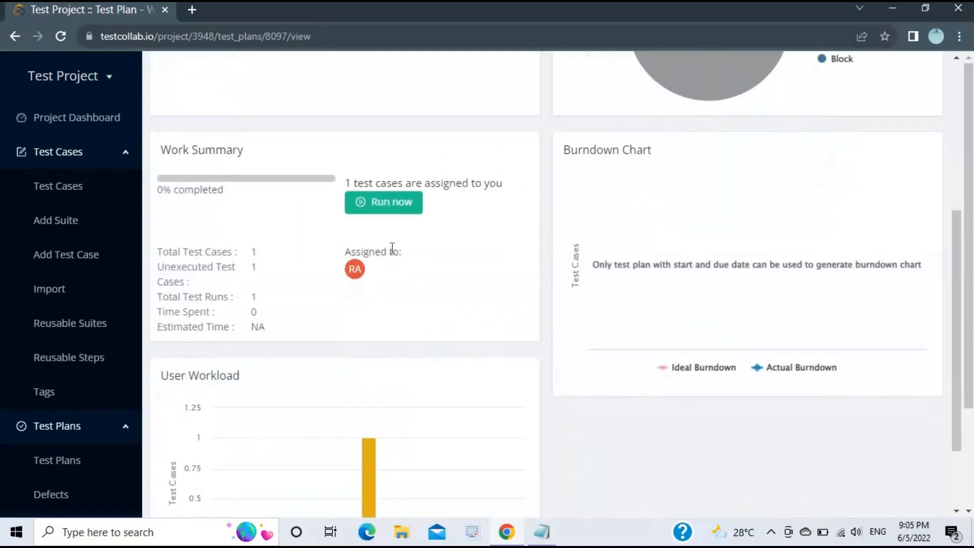
scroll(436, 238, up, 4)
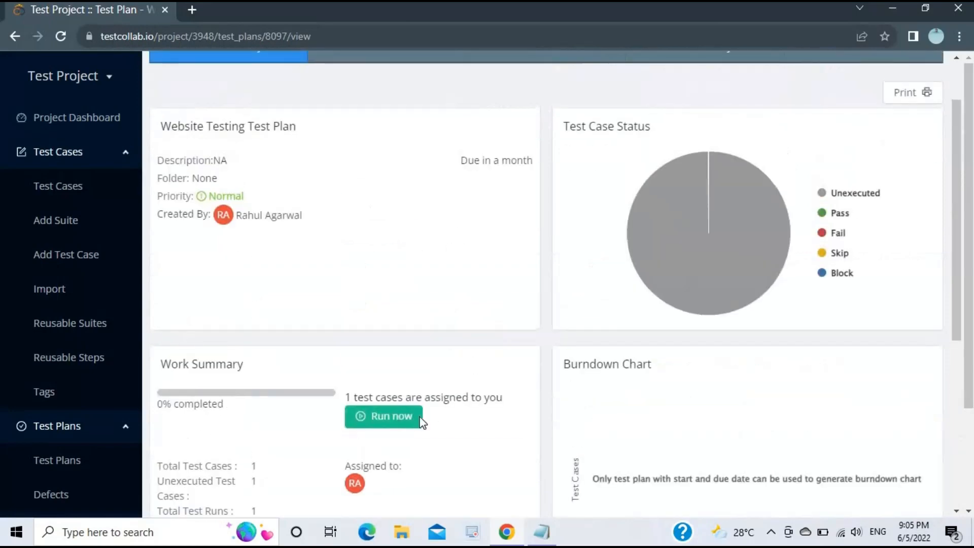
Start running the test plan and review the "Verification of login button" test case's status, suite and test steps
click(350, 425)
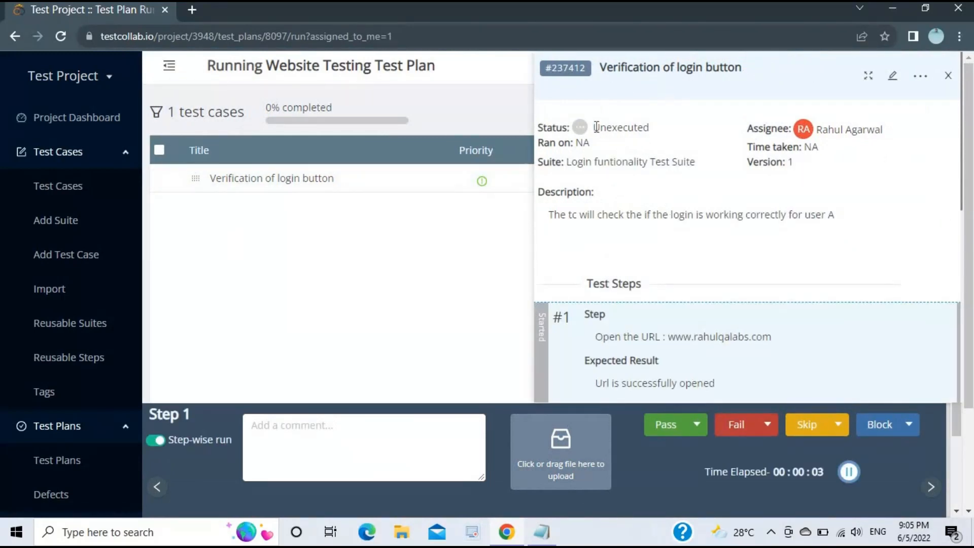
drag(597, 126, 662, 128)
drag(567, 162, 708, 160)
scroll(708, 159, down, 3)
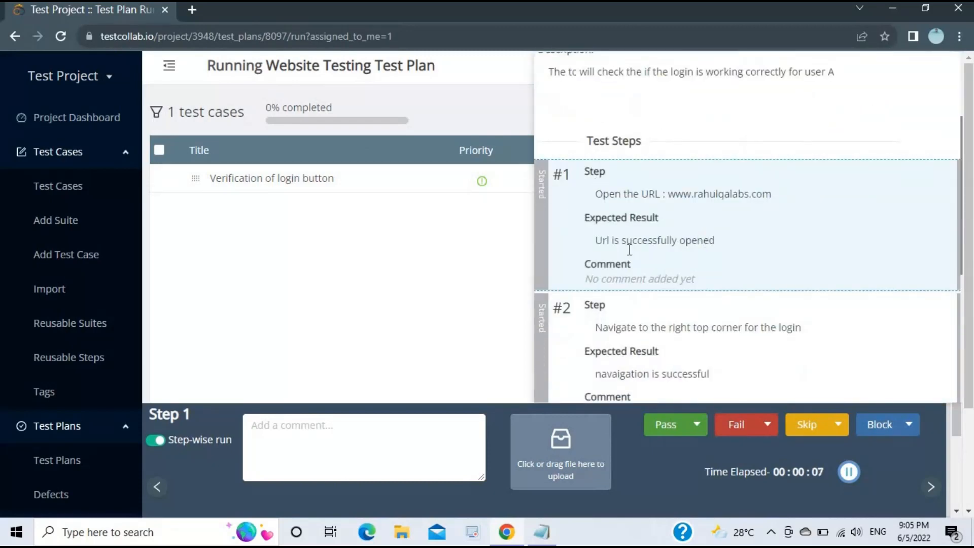
scroll(668, 148, down, 3)
scroll(635, 246, down, 3)
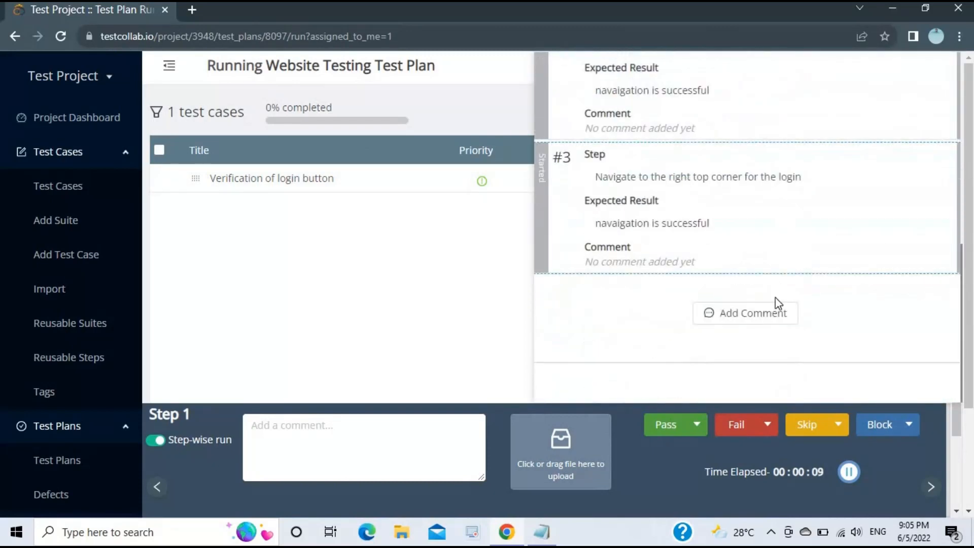
Open the test case's comment editor, close it, and open the comment box for step 1 without entering text
click(743, 327)
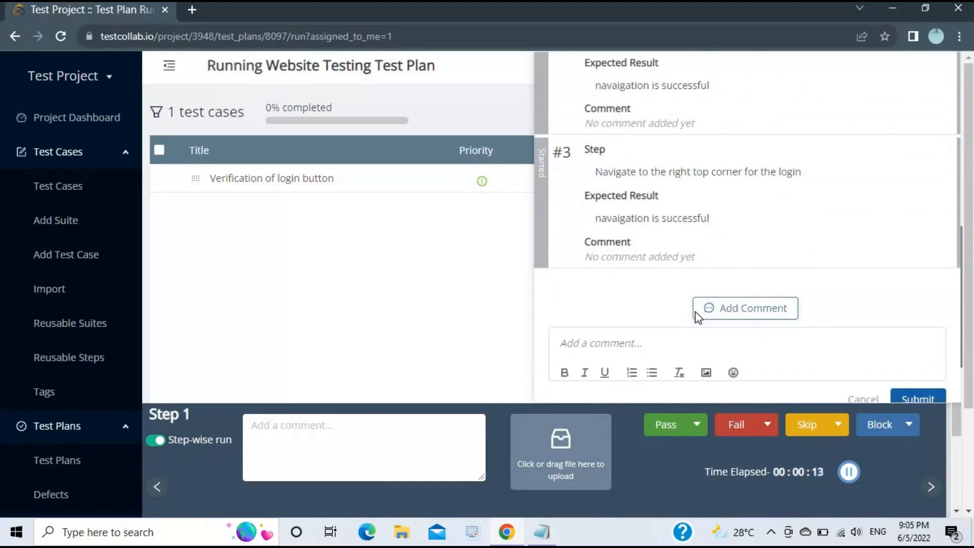
click(874, 323)
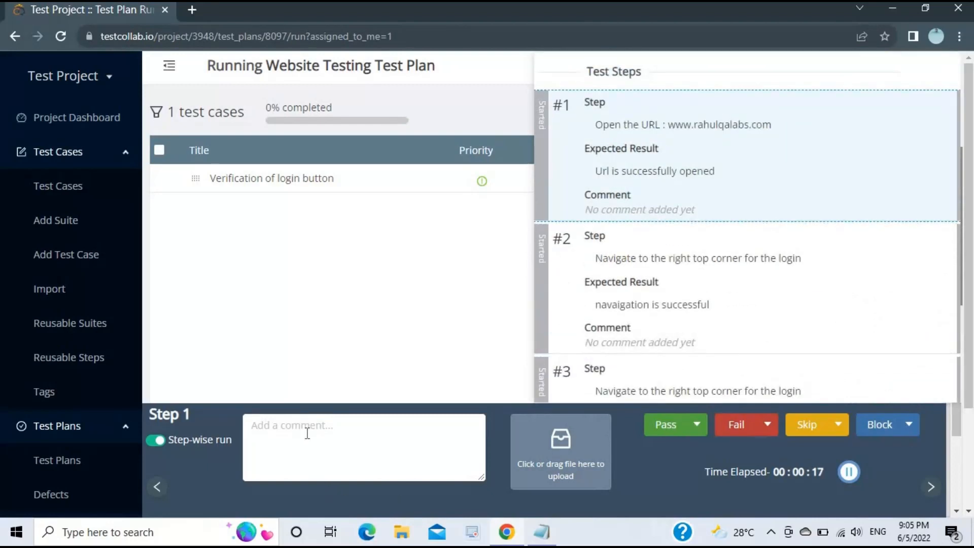
click(307, 433)
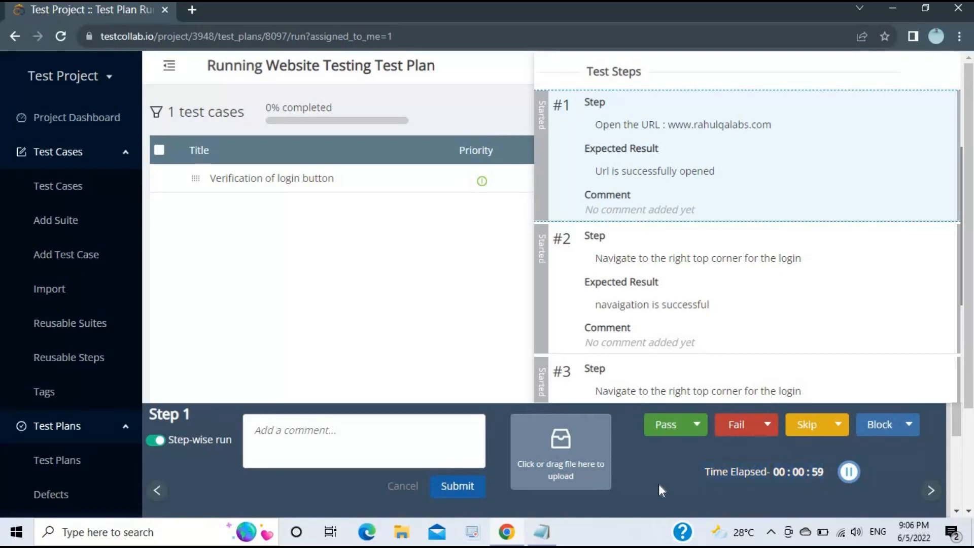
Mark all three steps of the "Verification of login button" test case as Pass to finish the run
click(681, 431)
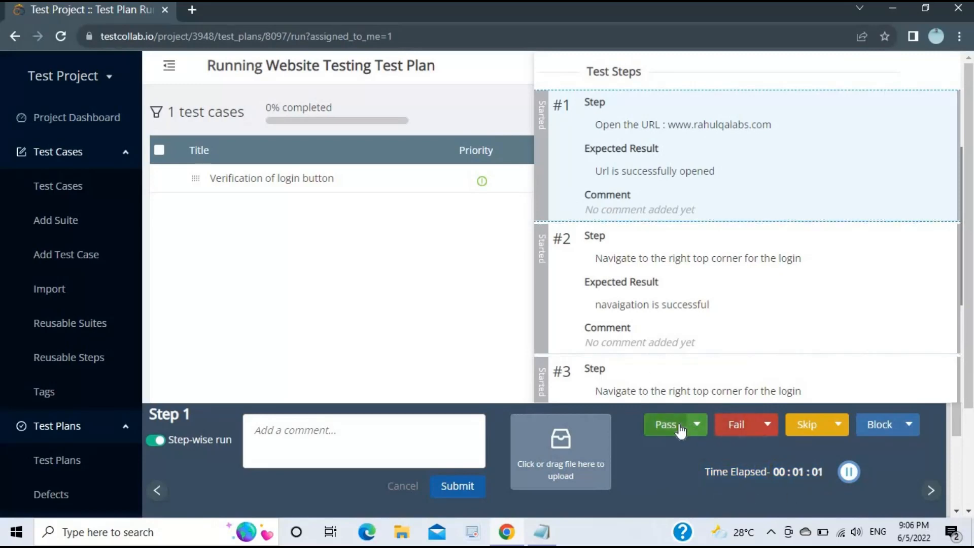
click(667, 276)
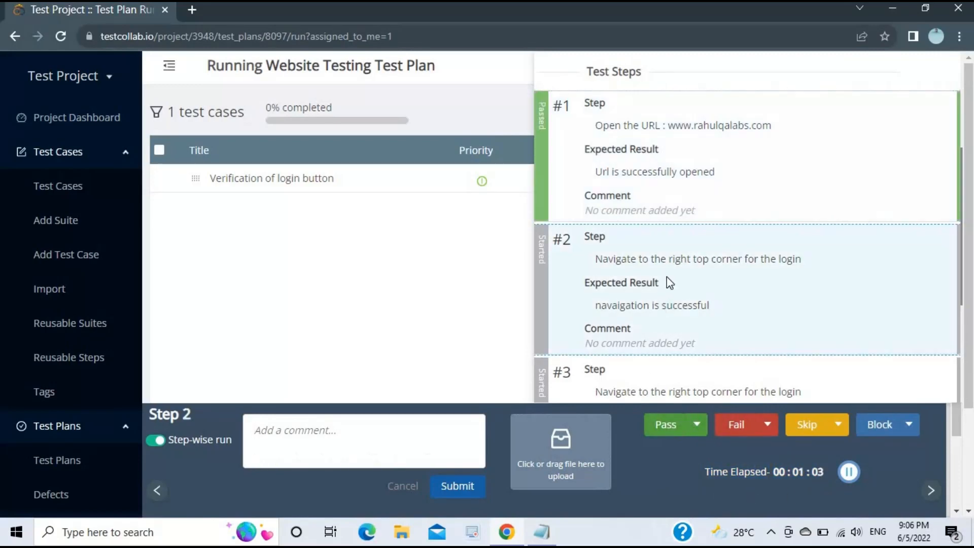
scroll(666, 284, down, 3)
click(657, 432)
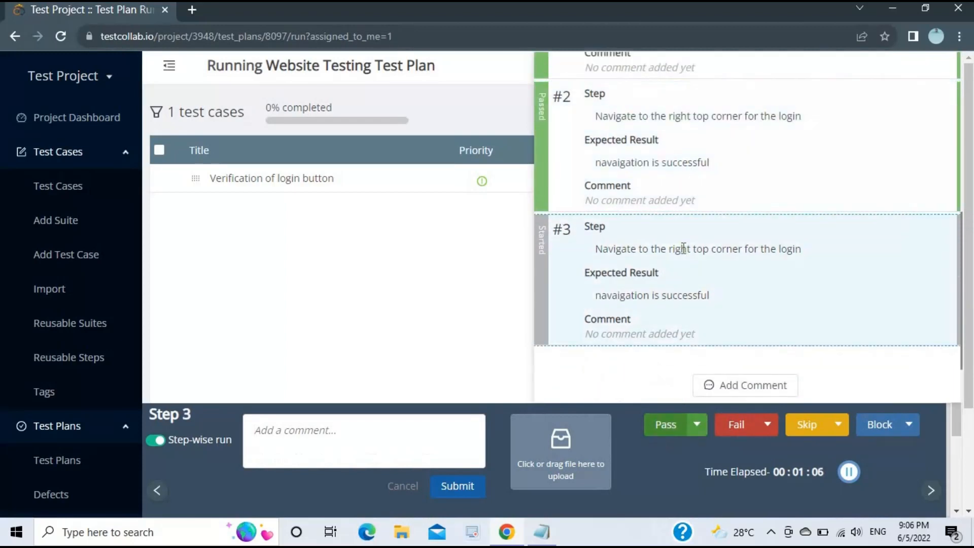
click(647, 434)
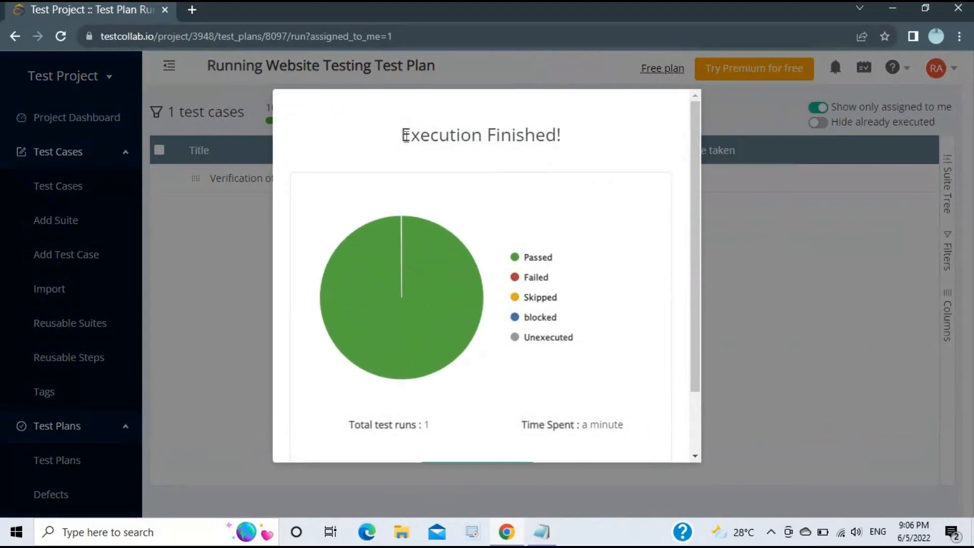
Review the execution results, including total test runs and time spent, and go back to the test plan
drag(405, 134, 557, 135)
click(587, 146)
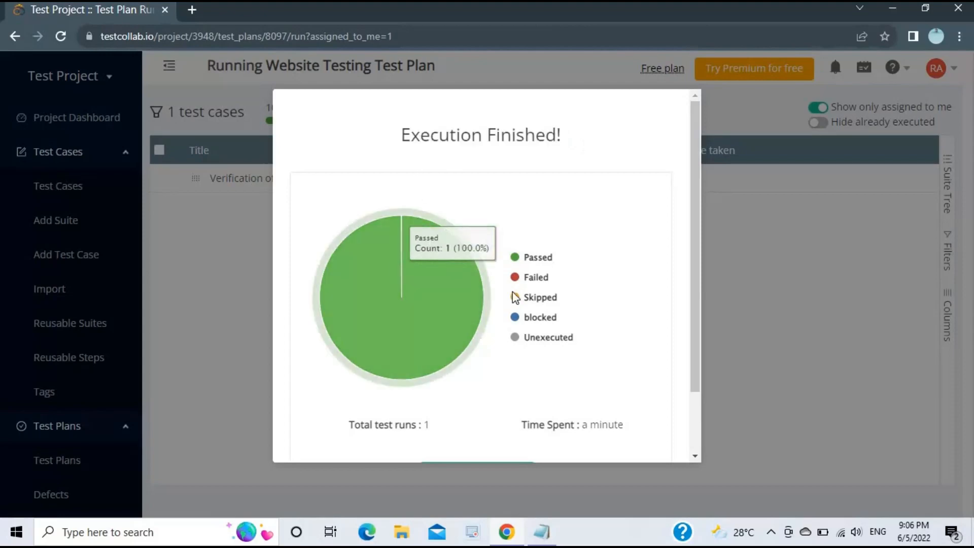
drag(374, 427, 448, 433)
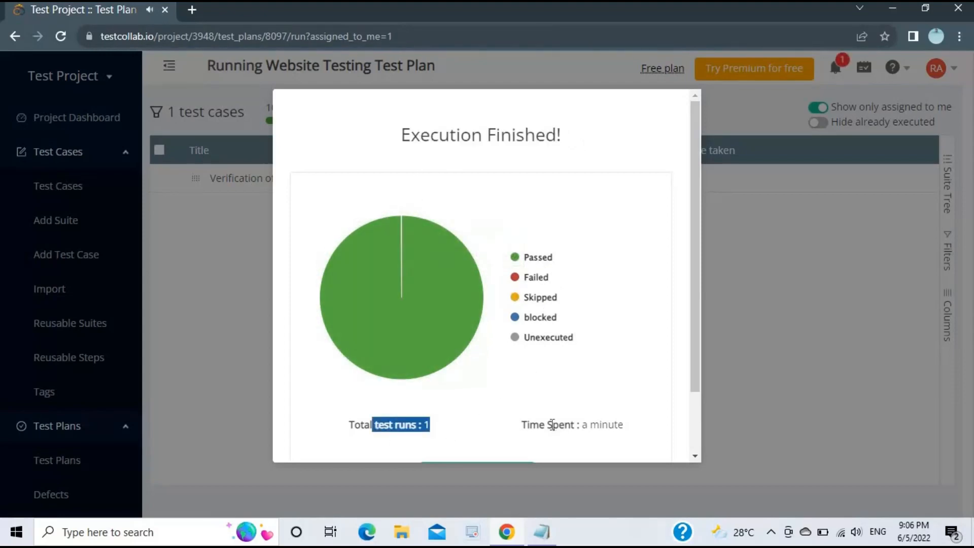
drag(552, 424, 619, 425)
scroll(665, 354, down, 2)
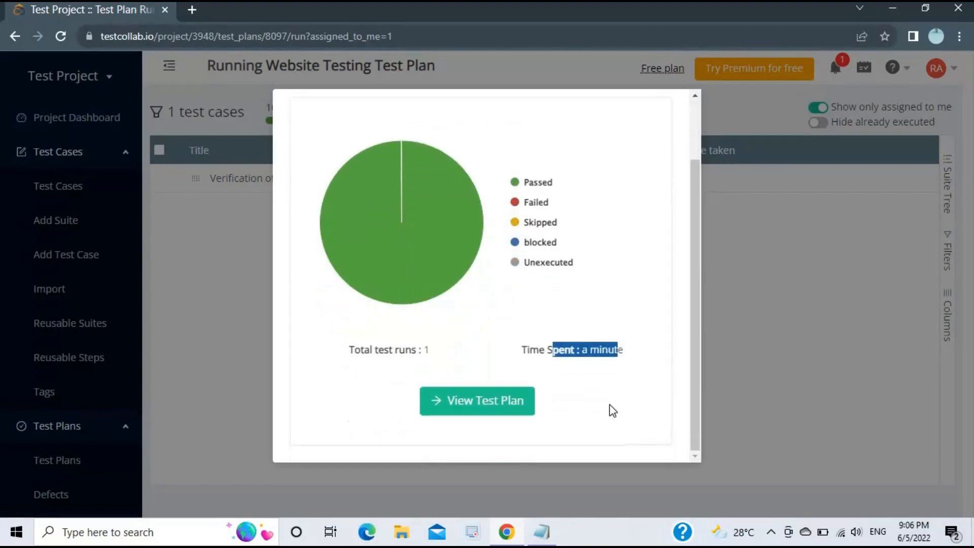
click(507, 415)
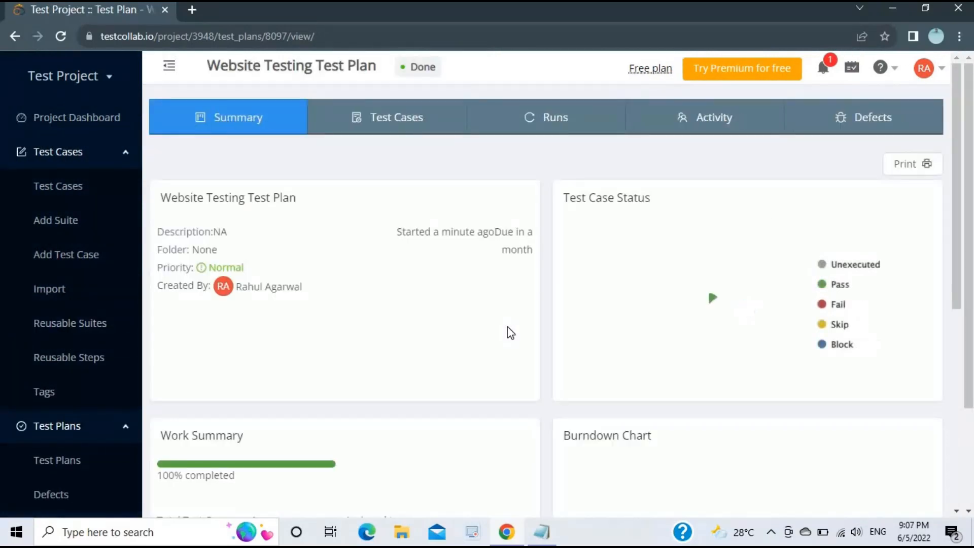
Examine the executed plan's summary: plan details, test case status, work summary, user workload and burndown chart
scroll(236, 164, down, 1)
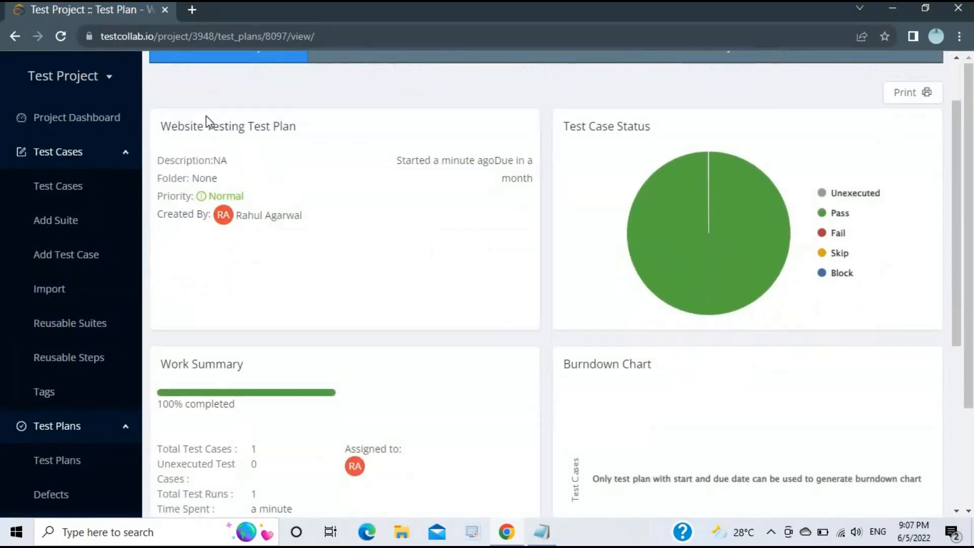
drag(324, 130, 171, 127)
click(378, 195)
drag(335, 217, 197, 128)
drag(570, 126, 702, 132)
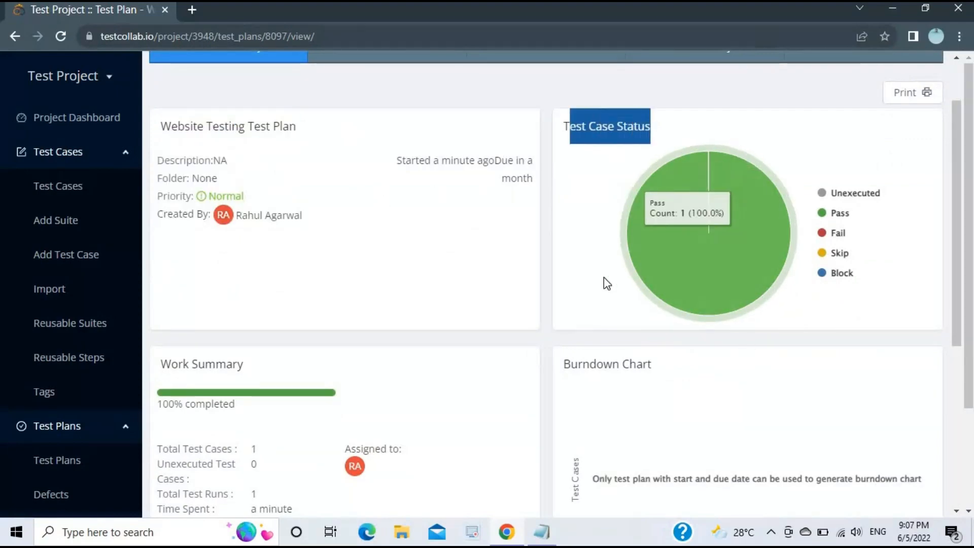
scroll(451, 242, down, 1)
scroll(451, 242, down, 4)
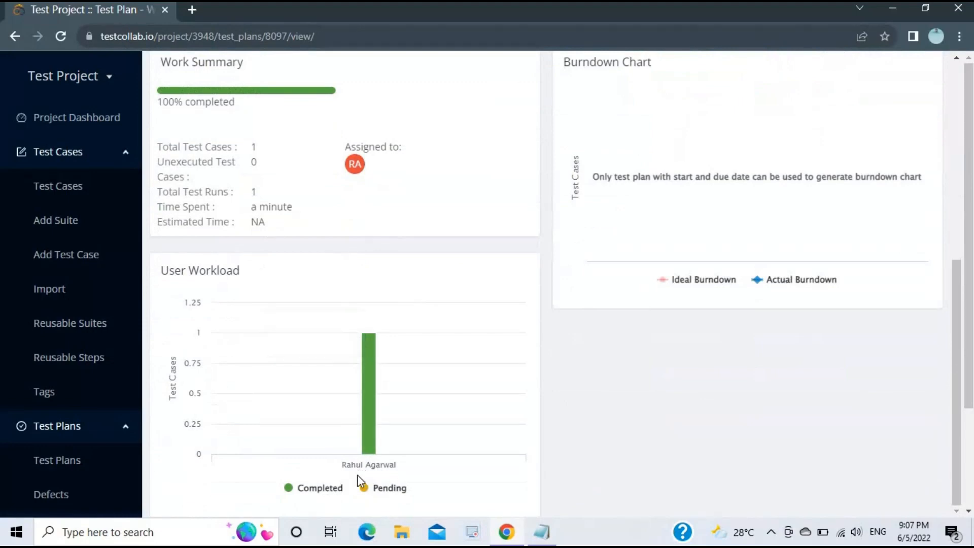
scroll(341, 403, up, 2)
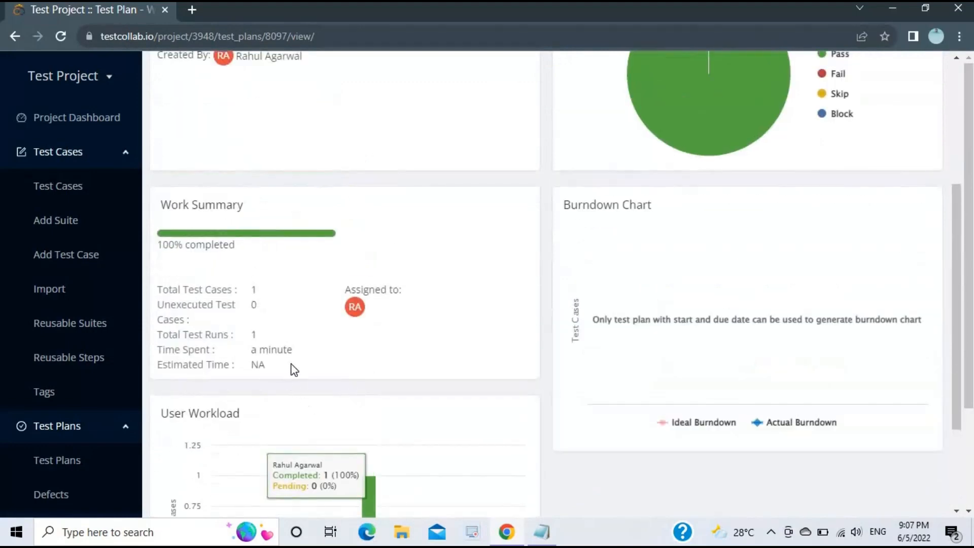
drag(291, 367, 230, 272)
scroll(406, 299, up, 4)
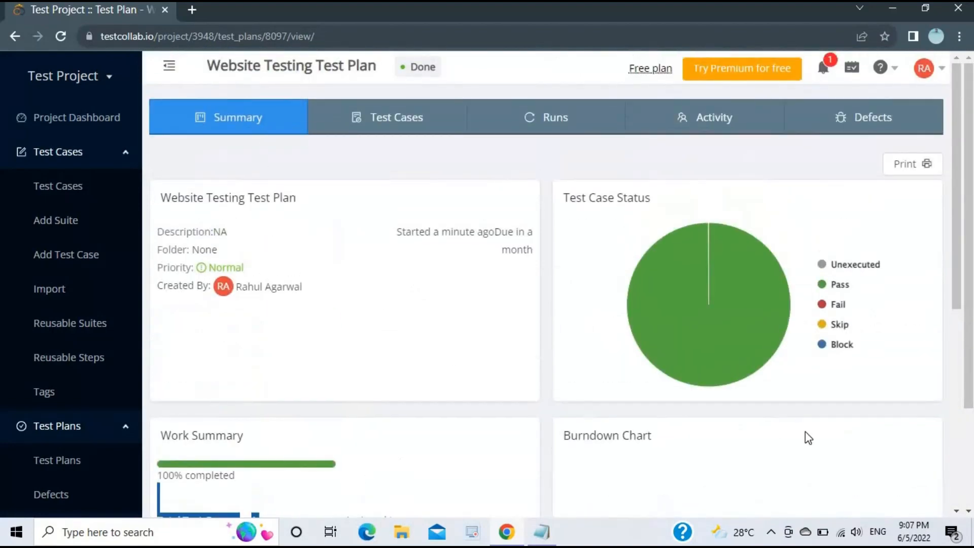
scroll(539, 321, down, 1)
scroll(415, 309, down, 4)
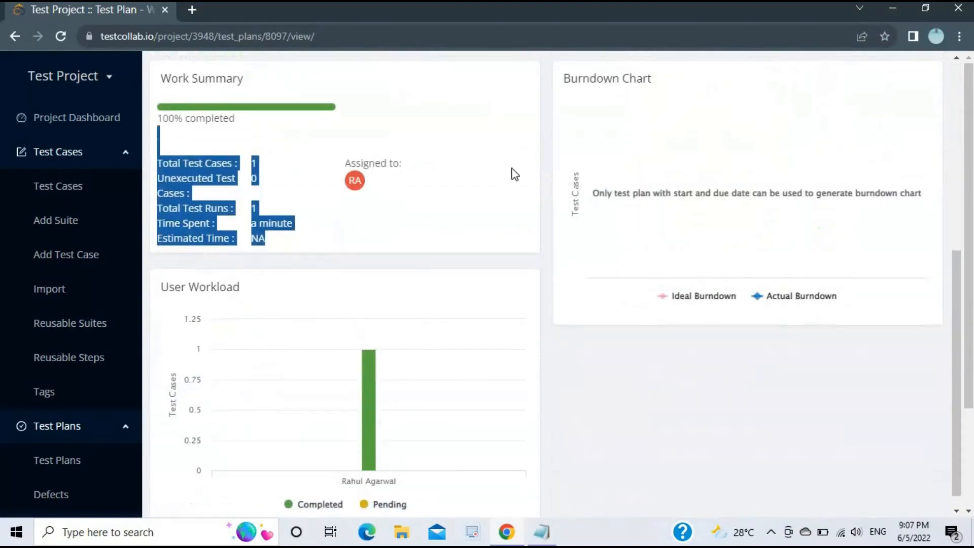
click(509, 286)
scroll(518, 330, up, 5)
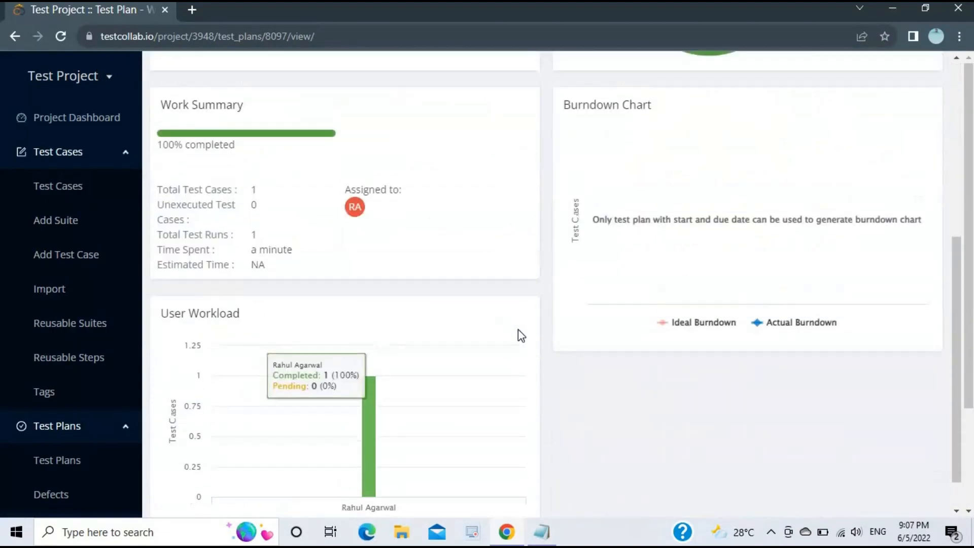
Open the notifications list, read the message about the test plan and close the list
scroll(467, 327, up, 1)
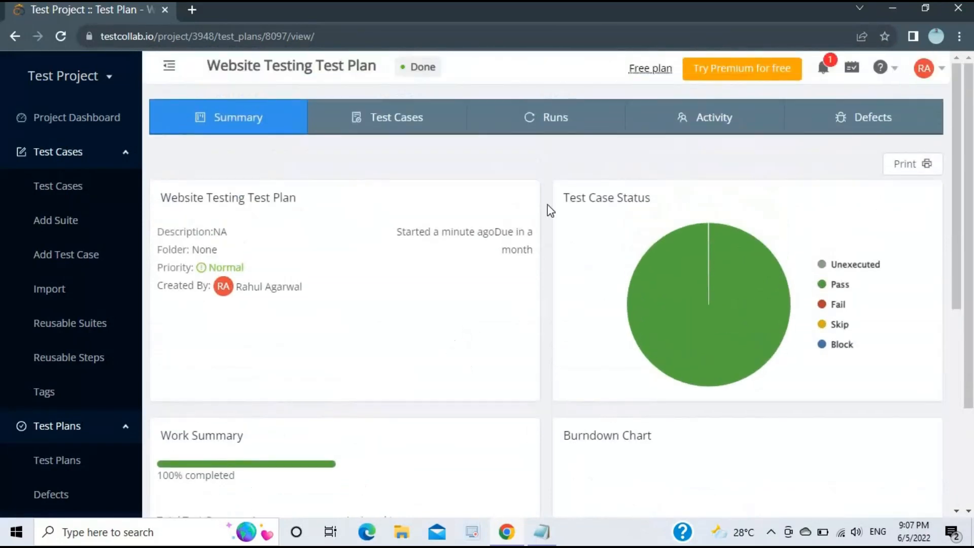
click(824, 71)
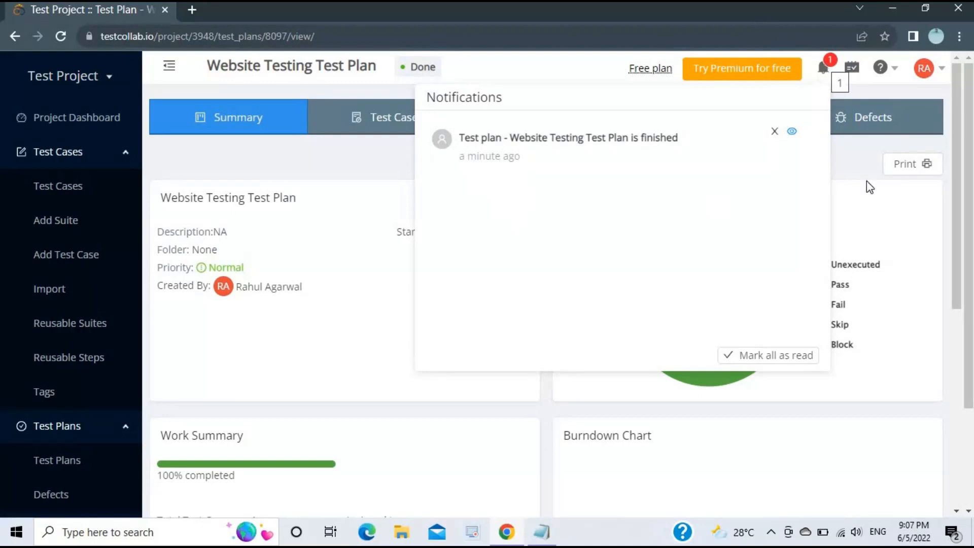
click(886, 219)
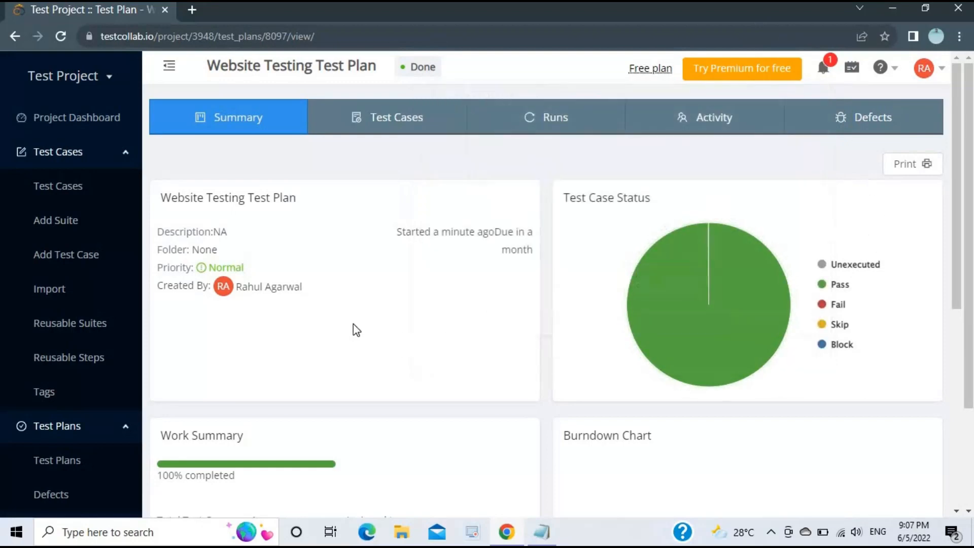
Check the User Workload chart's completed and pending figures and open the print preview of the plan summary
scroll(359, 374, down, 5)
scroll(359, 376, down, 3)
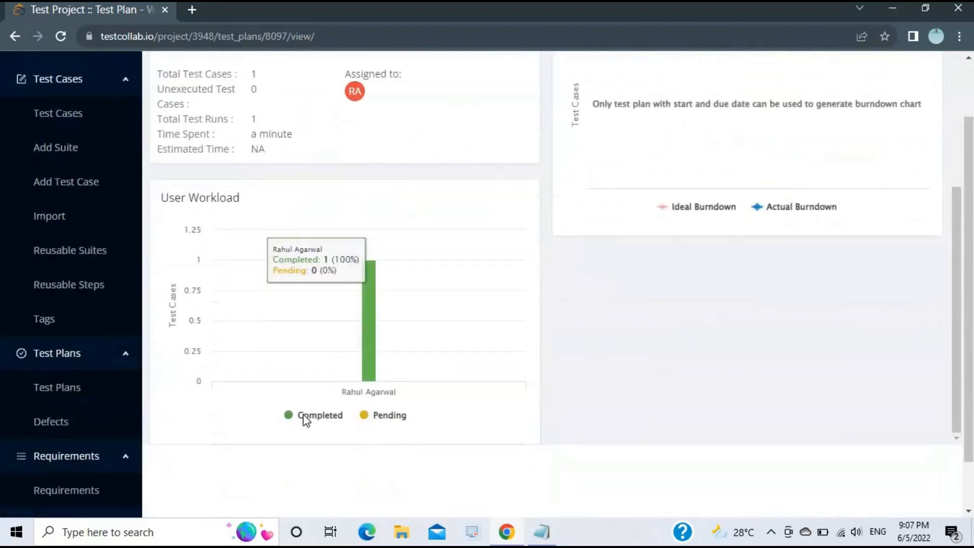
scroll(305, 419, up, 1)
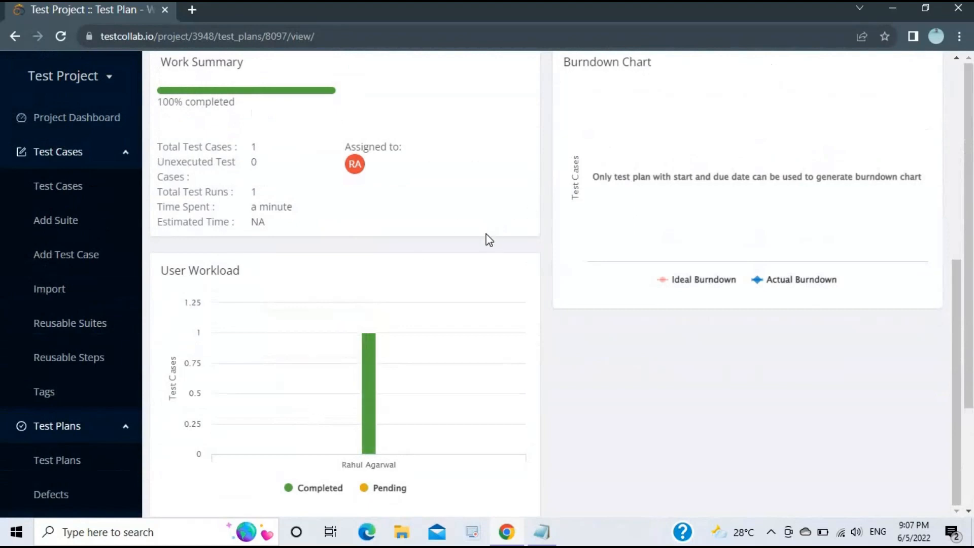
mouse_move(323, 352)
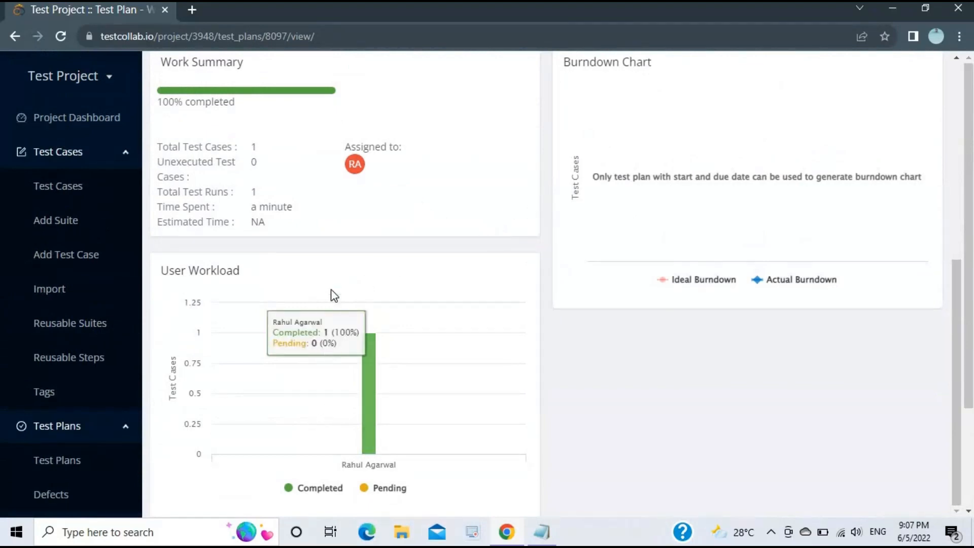
scroll(487, 173, up, 6)
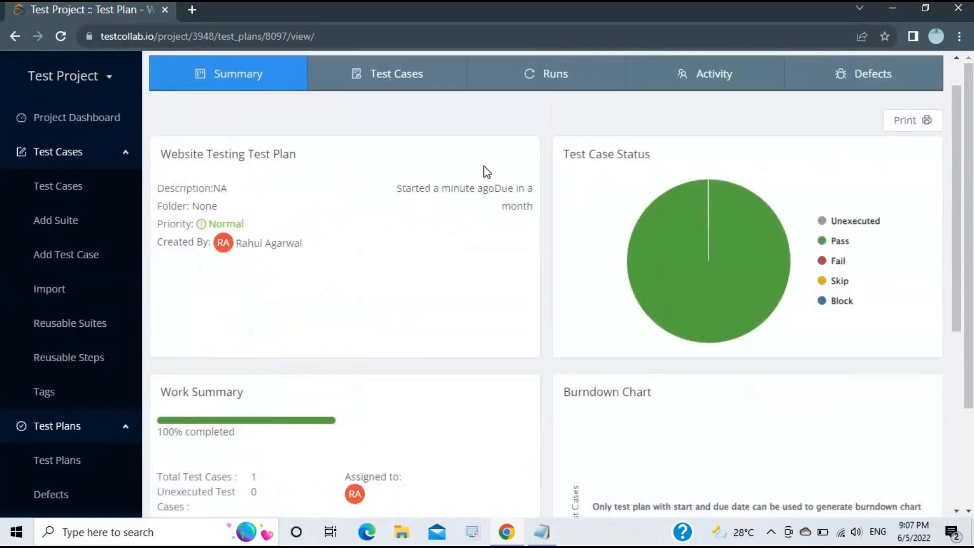
scroll(487, 172, up, 1)
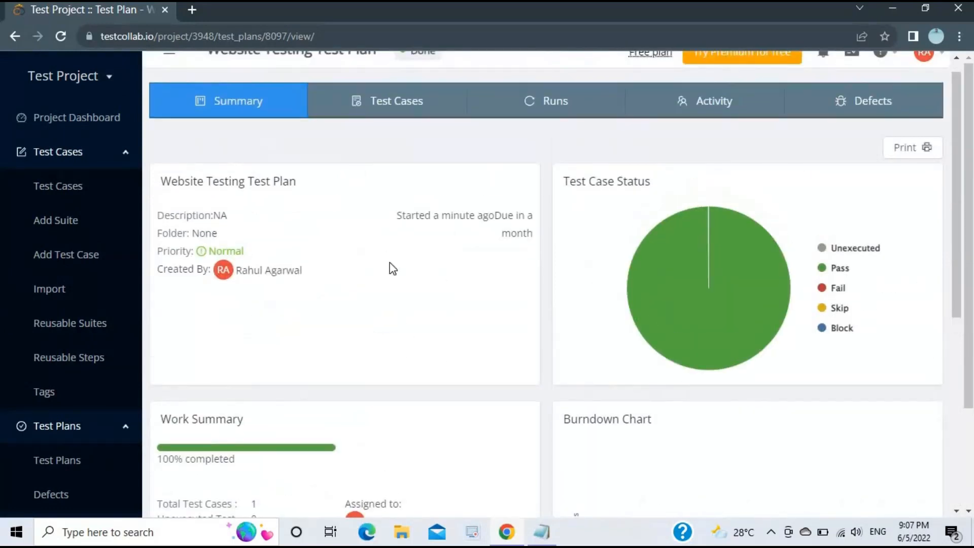
click(910, 154)
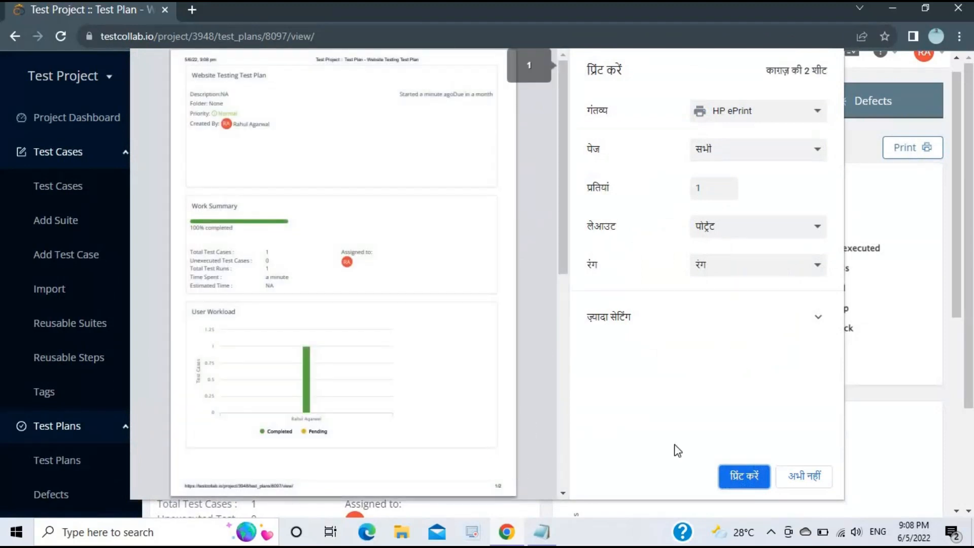
Cancel the print preview and look over the test plan summary again
click(806, 478)
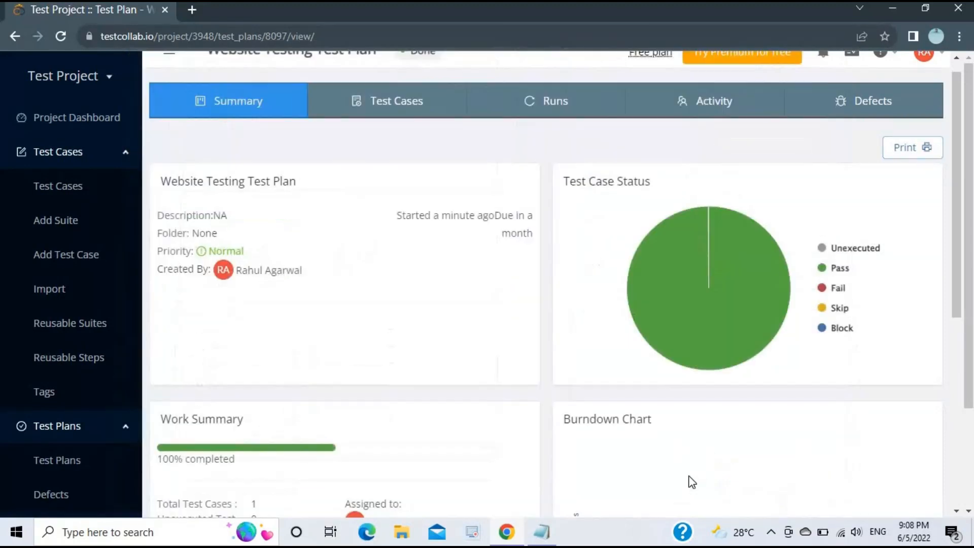
scroll(487, 362, down, 5)
scroll(486, 362, up, 6)
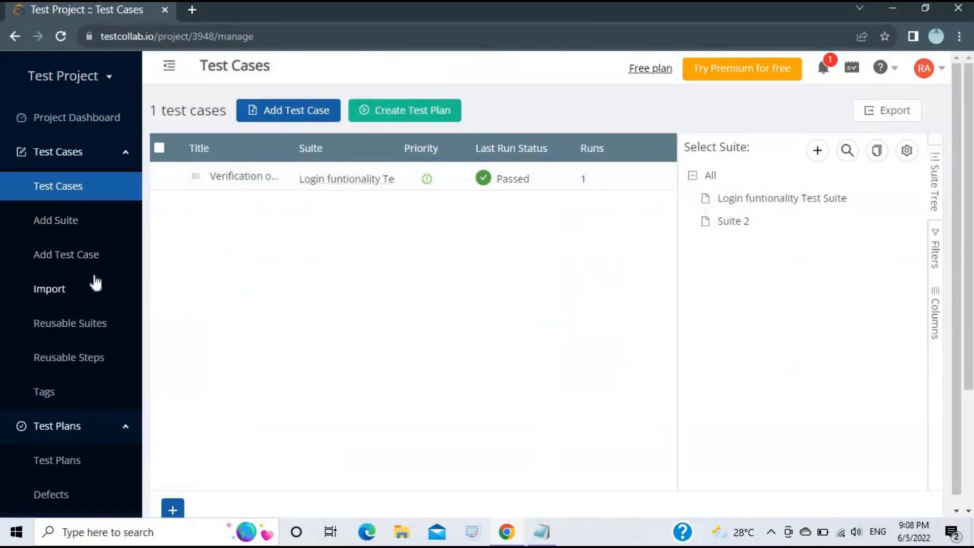
Open the test case import wizard, read the source prompt and choose CSV as the data source
click(51, 293)
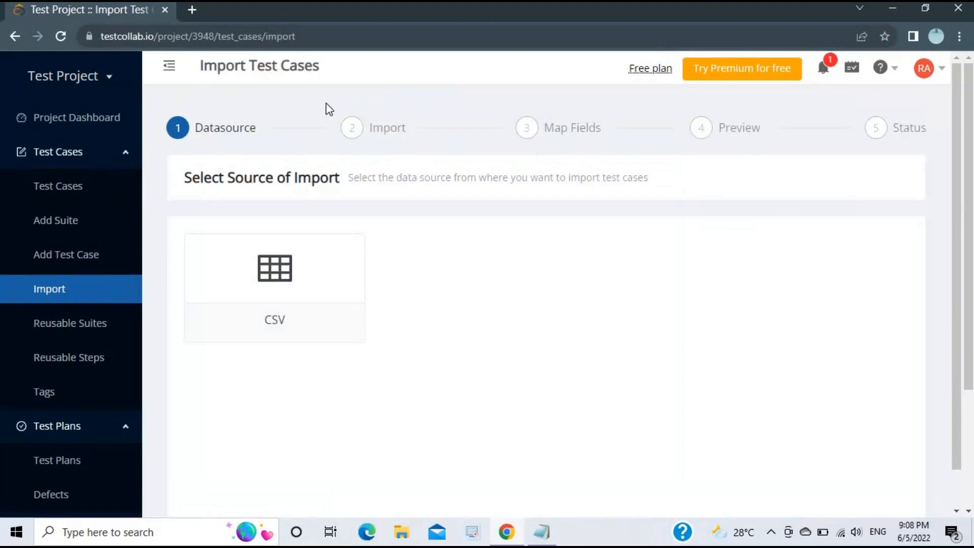
drag(184, 177, 355, 175)
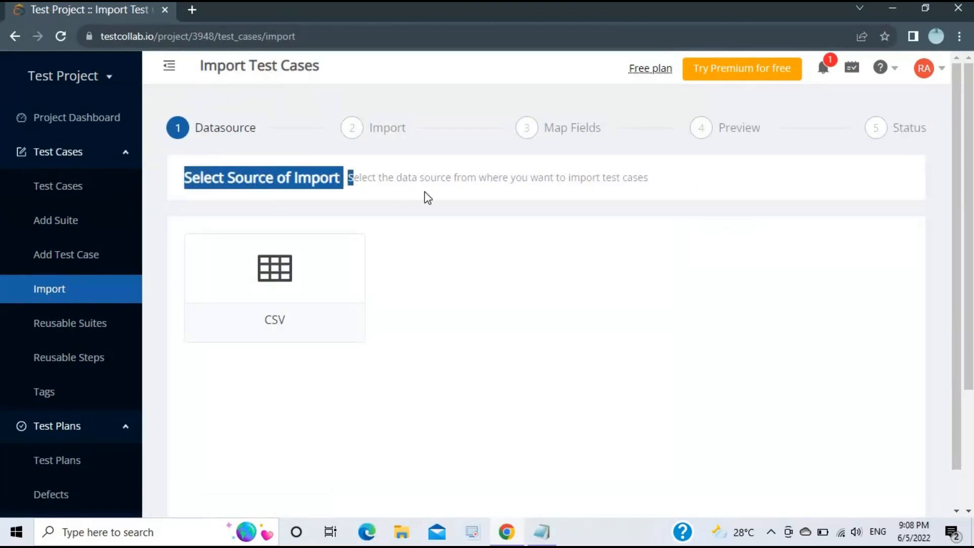
click(428, 197)
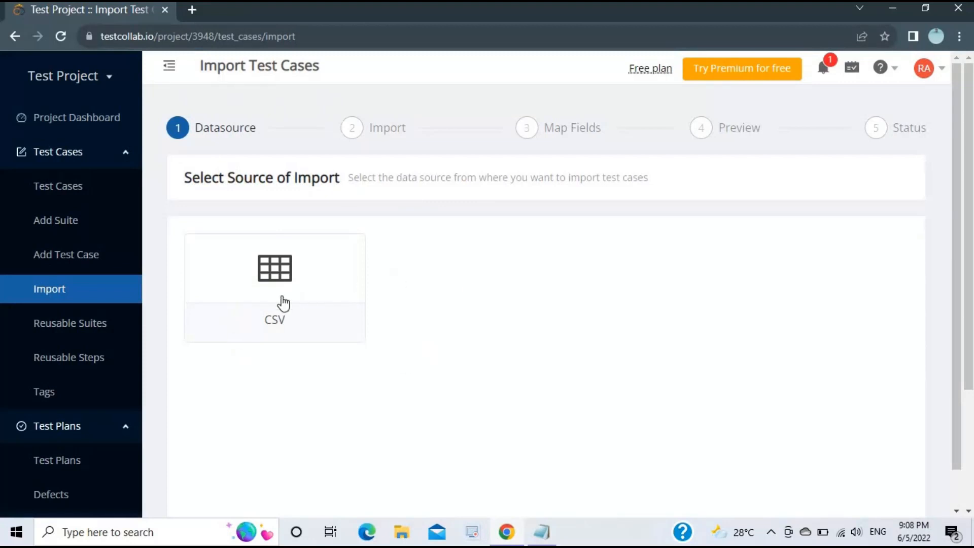
click(272, 277)
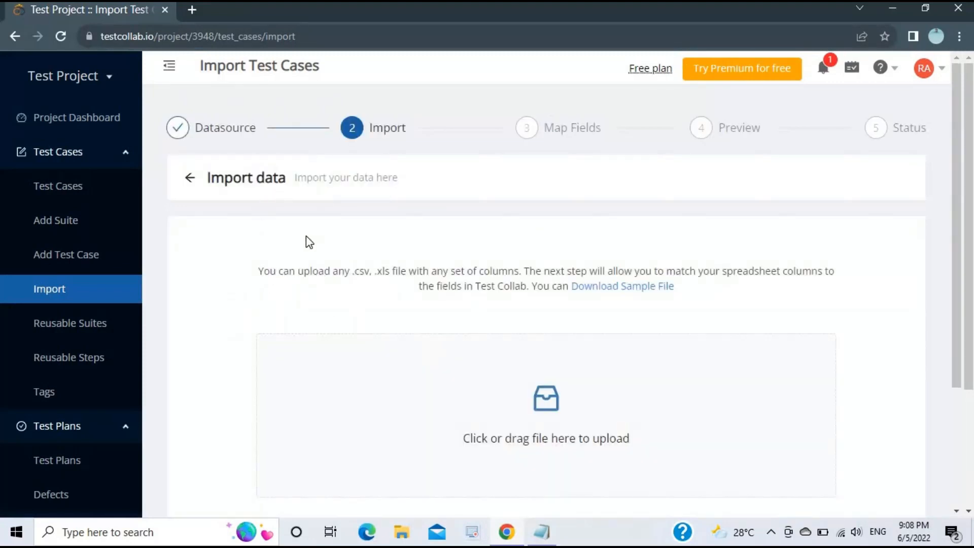
Read the accepted file types and column instructions, download the sample file and dismiss the received-file notice
drag(270, 271, 462, 272)
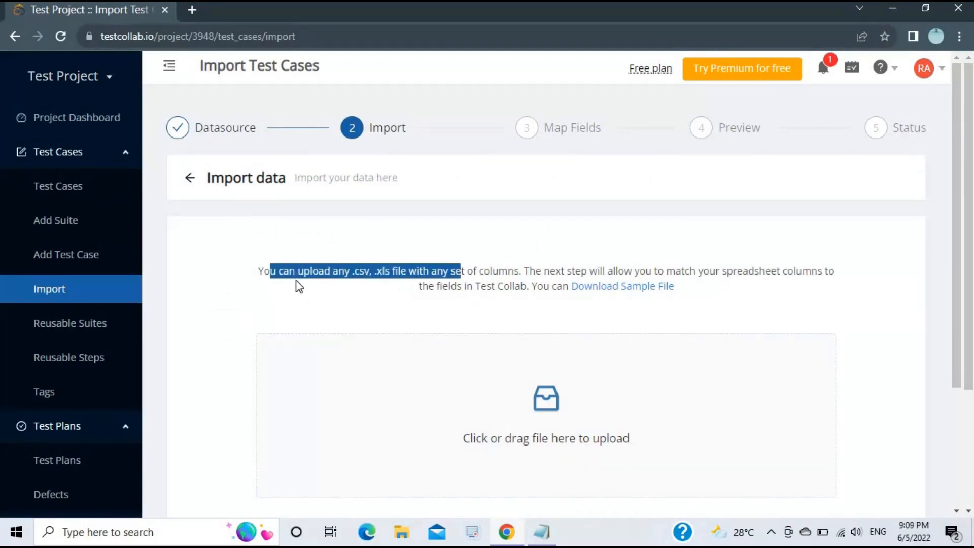
click(350, 274)
drag(350, 273, 399, 273)
drag(461, 271, 543, 272)
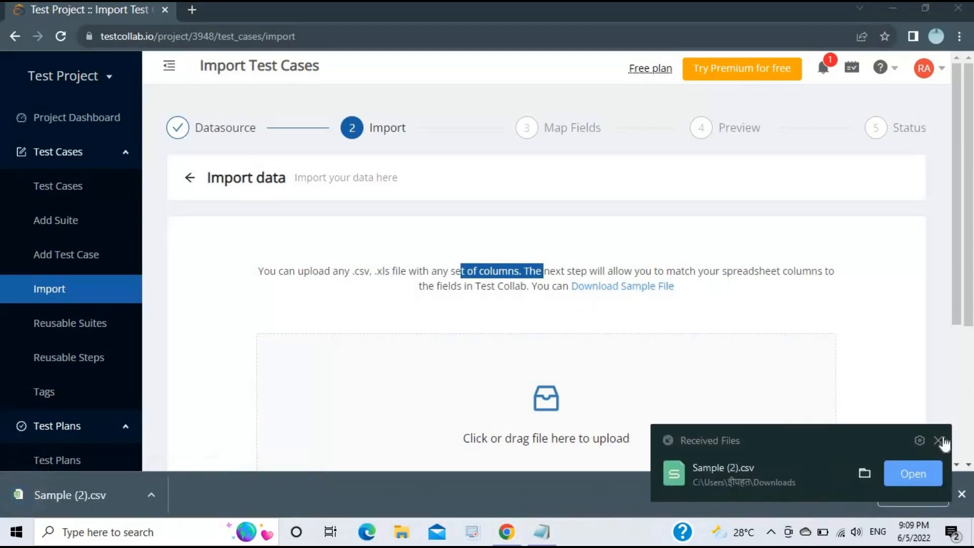
click(939, 440)
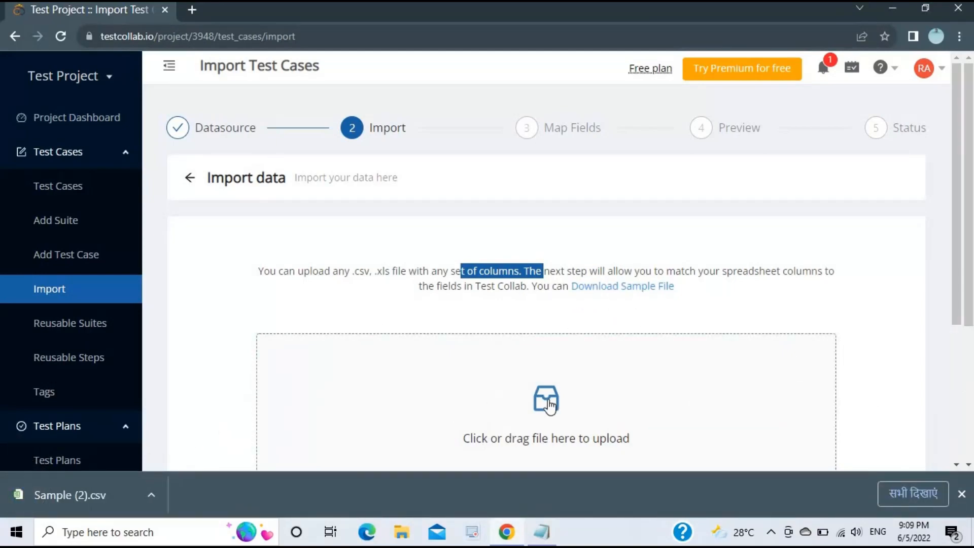
Select Sample (2).csv from the Downloads folder as the file to import
scroll(630, 362, down, 3)
click(513, 319)
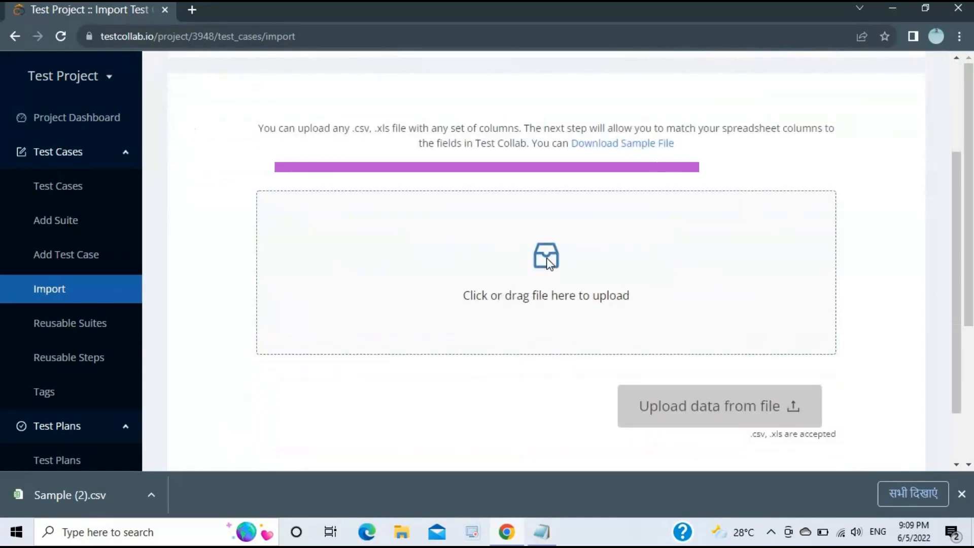
click(64, 97)
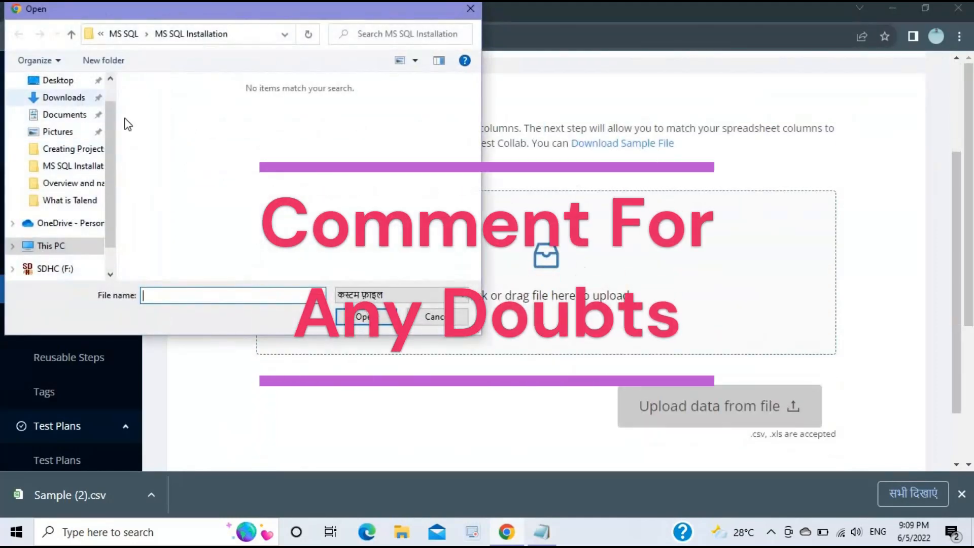
click(179, 122)
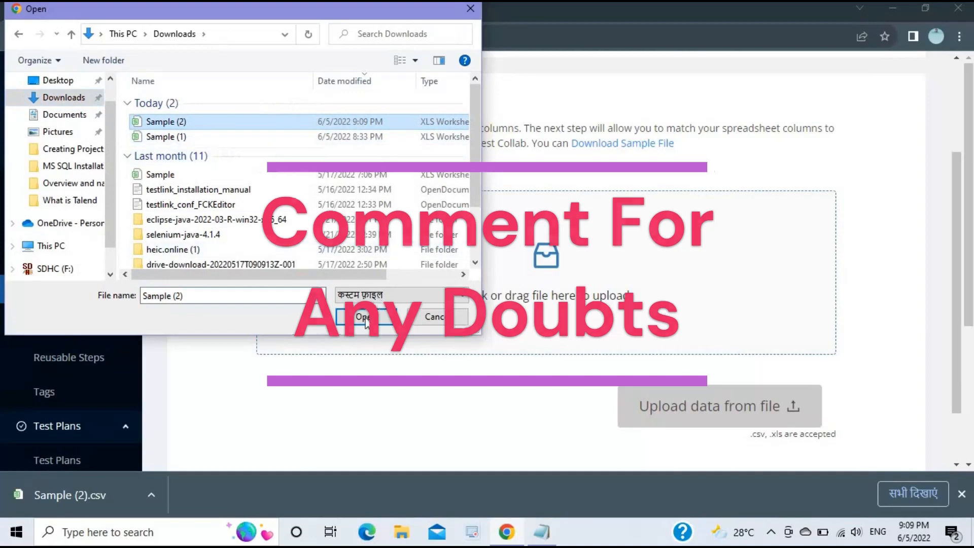
key(Return)
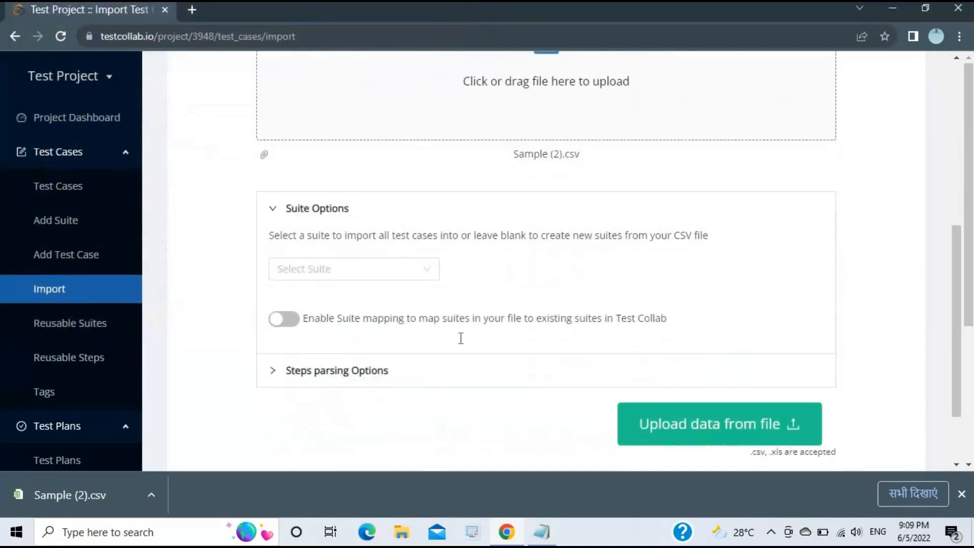
Review the attached file and the Suite Options instructions on choosing a suite or leaving it blank
scroll(456, 284, down, 4)
scroll(465, 310, up, 4)
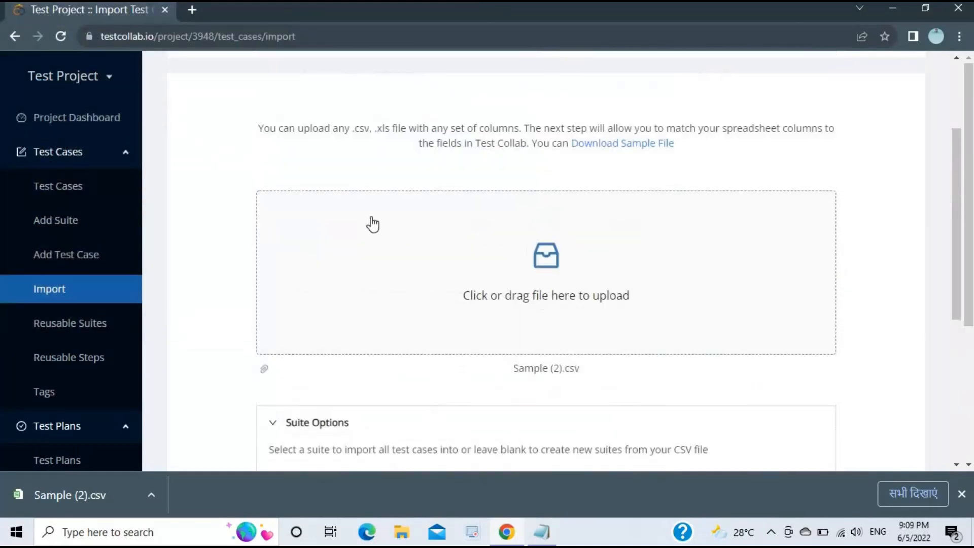
scroll(341, 231, down, 4)
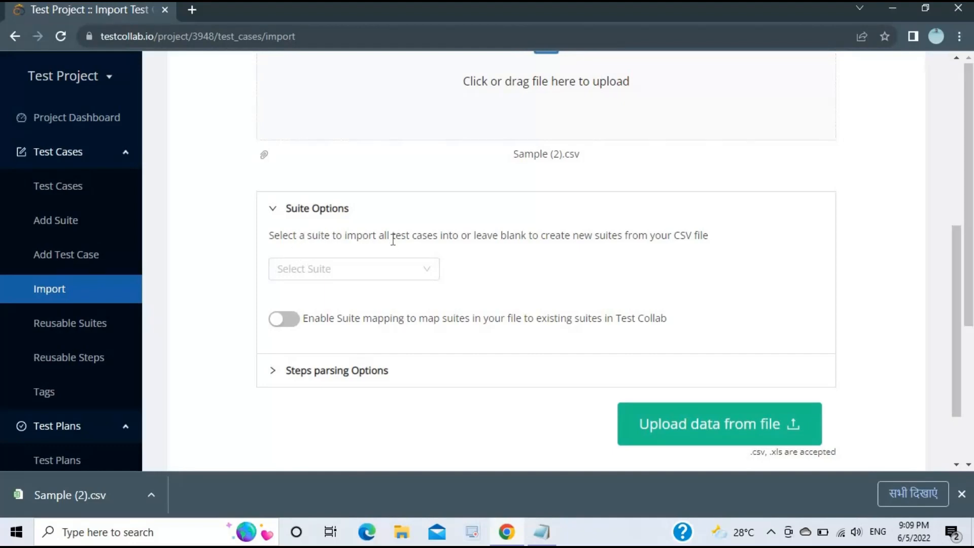
drag(381, 236, 663, 261)
click(535, 261)
click(663, 261)
Open the downloaded Sample (2).csv in WPS Office and examine its header row from ID through Last Run Status
click(69, 497)
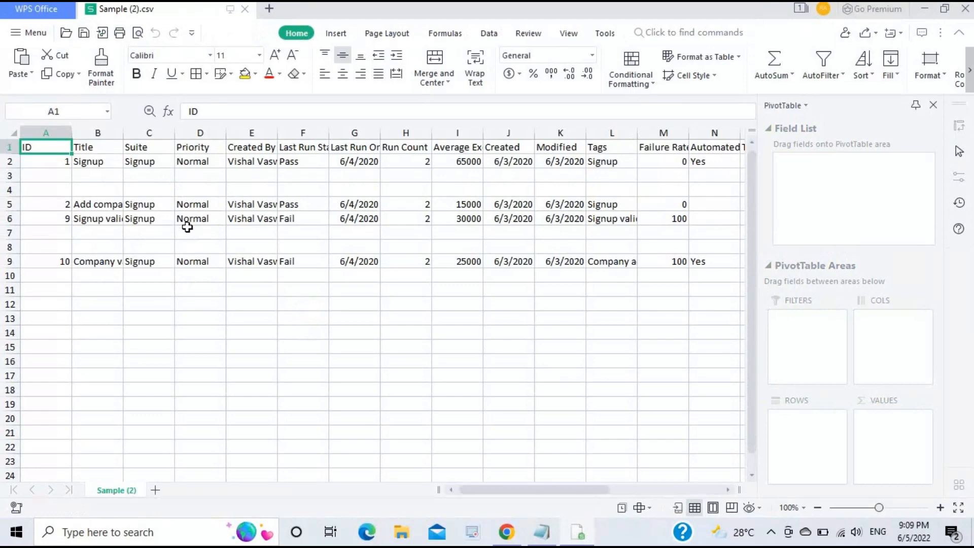
click(146, 158)
click(47, 148)
click(643, 150)
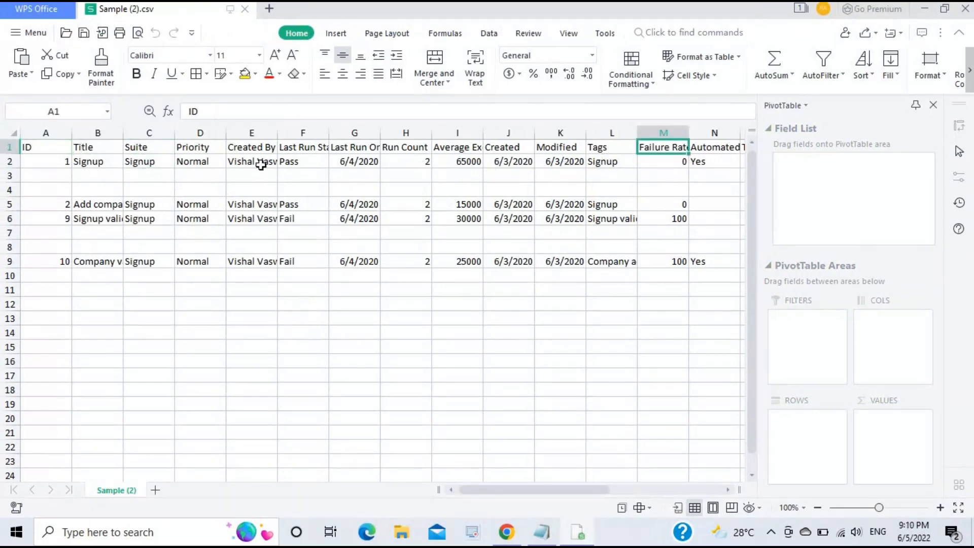
click(44, 148)
click(102, 150)
click(137, 148)
click(222, 151)
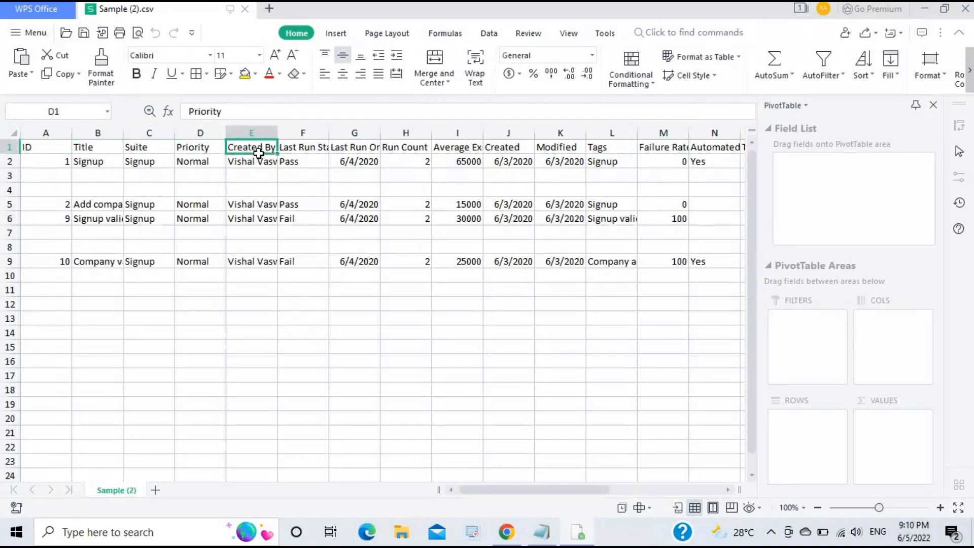
click(259, 152)
click(292, 150)
Widen the Last Run Status, Last Run On and Average Execution Time columns to fit their headings, checking the Run Count heading
drag(333, 131, 386, 132)
drag(496, 131, 494, 131)
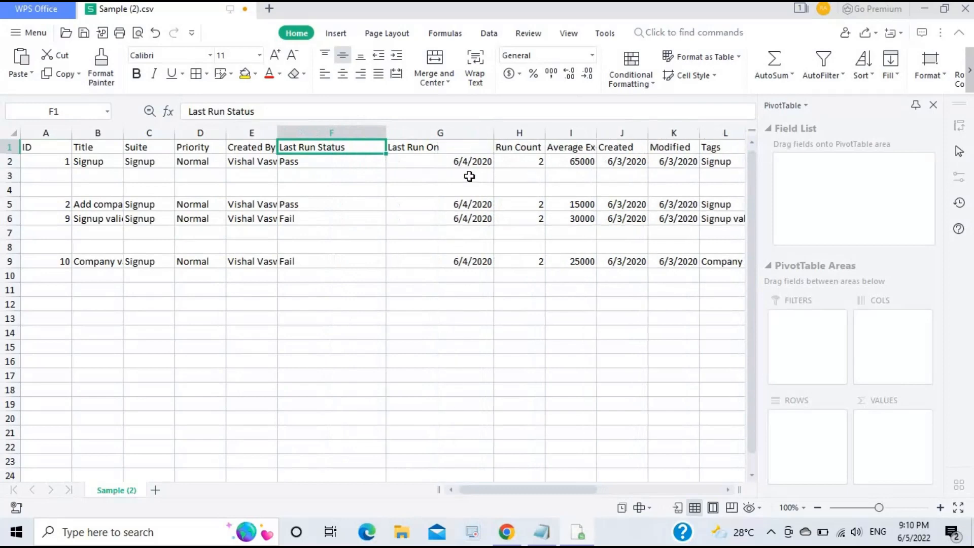
click(535, 147)
click(581, 147)
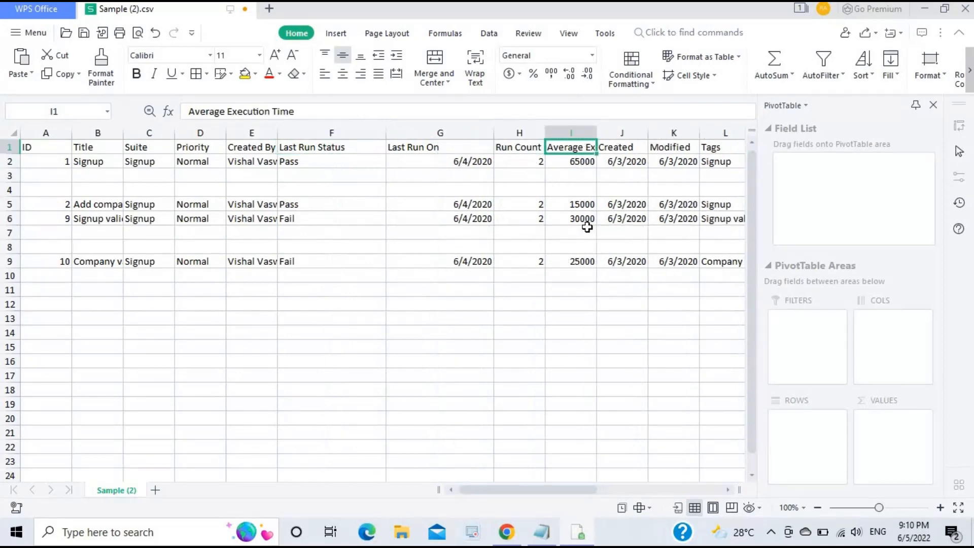
drag(597, 133, 647, 132)
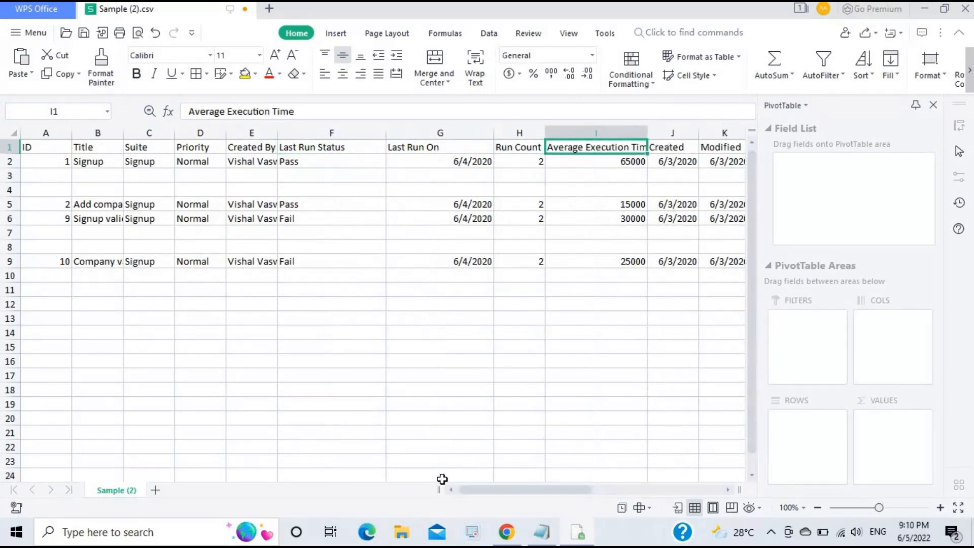
drag(519, 489, 452, 487)
Check the Suite column entries of the sample test cases in rows 2 to 9
click(145, 161)
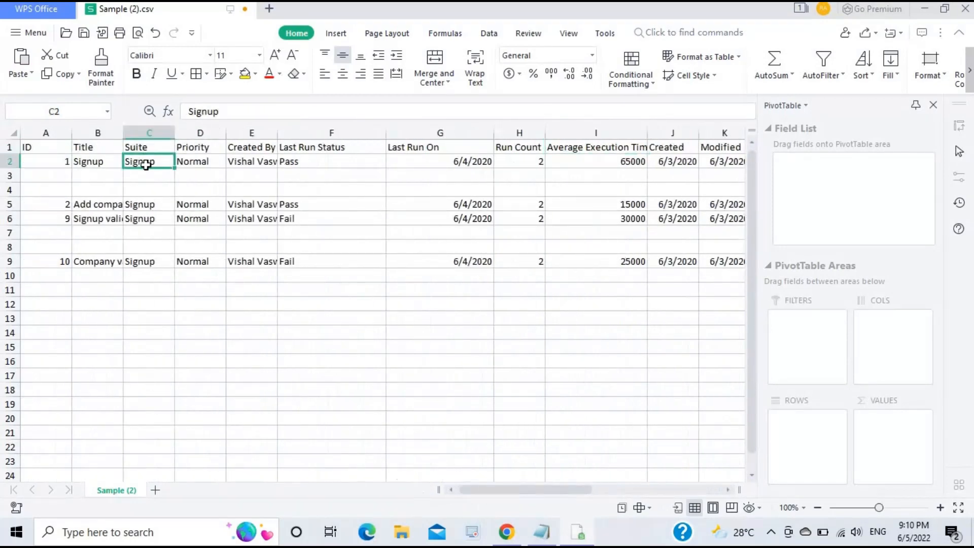
click(150, 208)
click(162, 216)
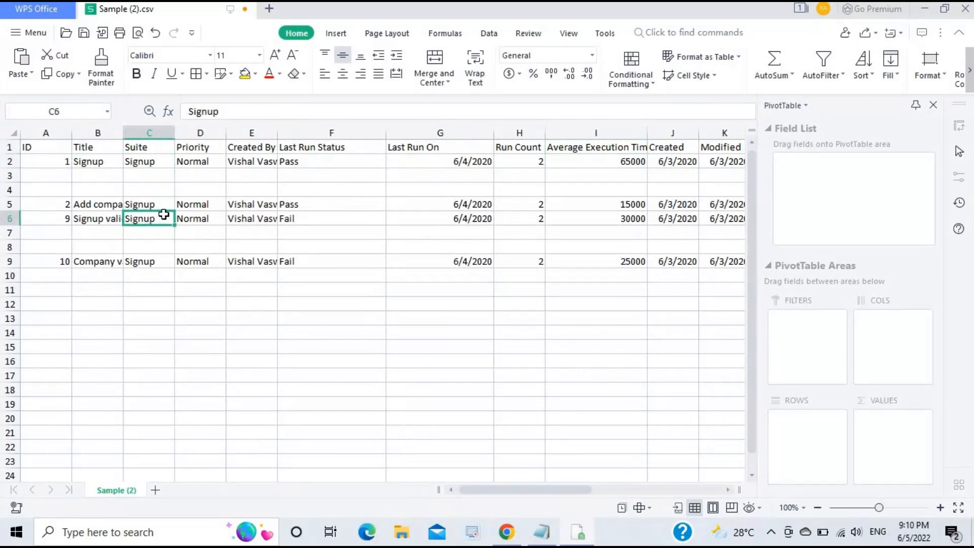
click(152, 261)
drag(152, 164, 153, 261)
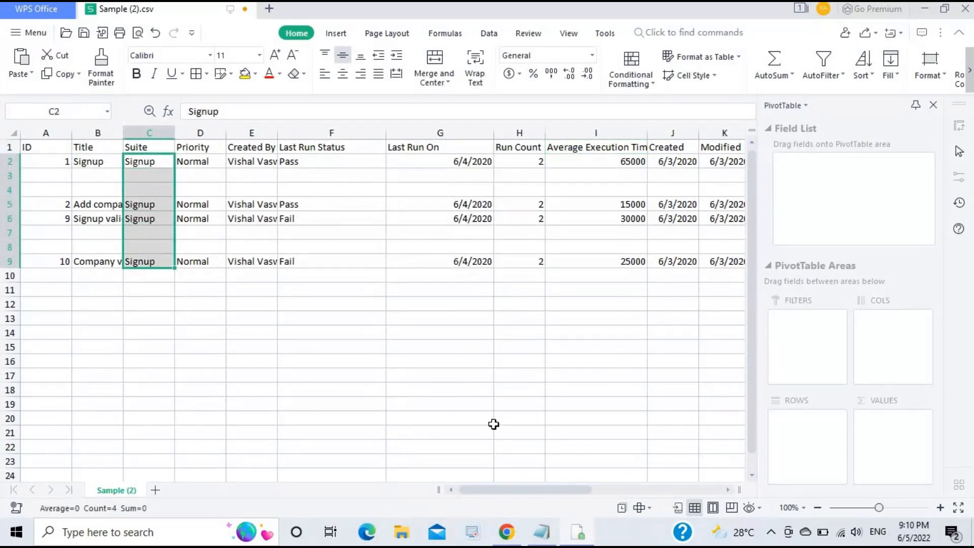
Compare the import page's Suite Options in Chrome with the suite name in cell C2 of the sample sheet
click(512, 536)
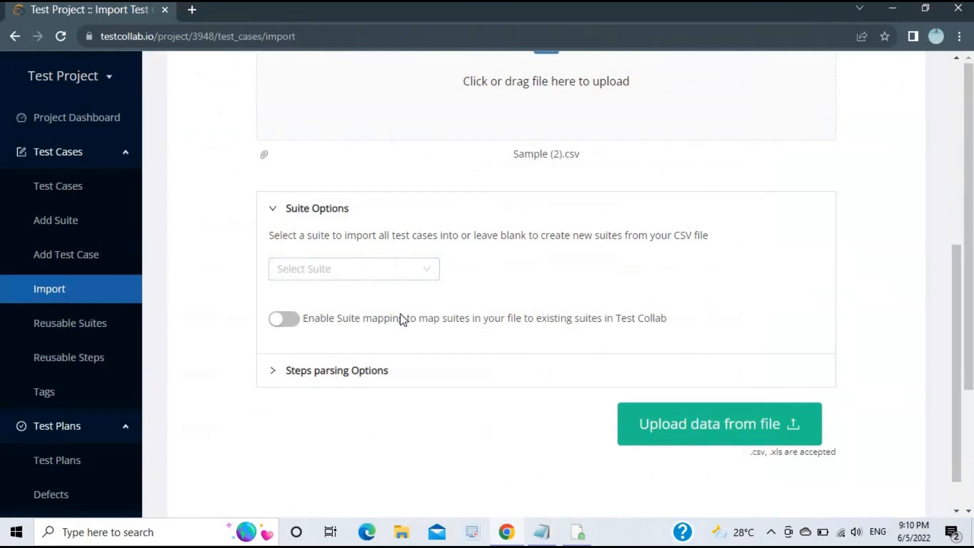
click(579, 533)
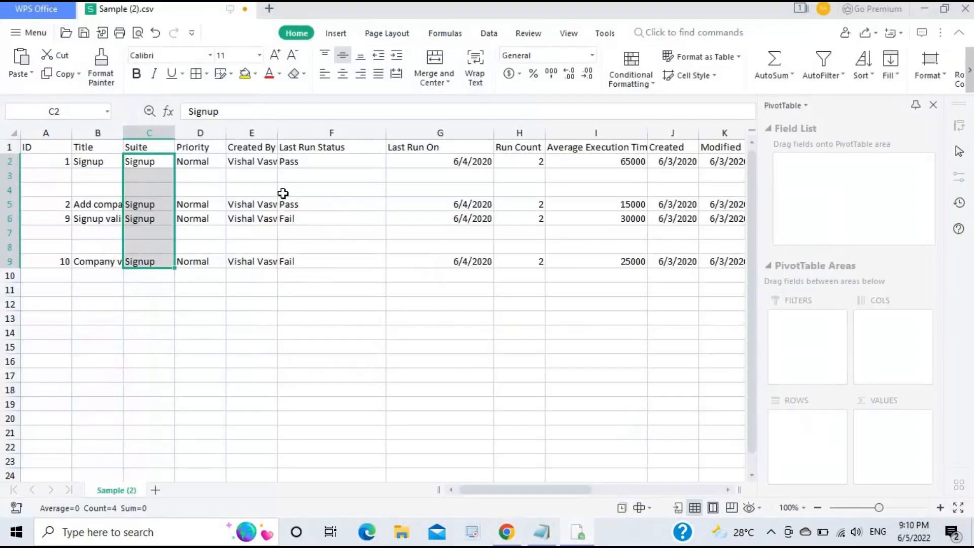
double_click(159, 161)
double_click(160, 161)
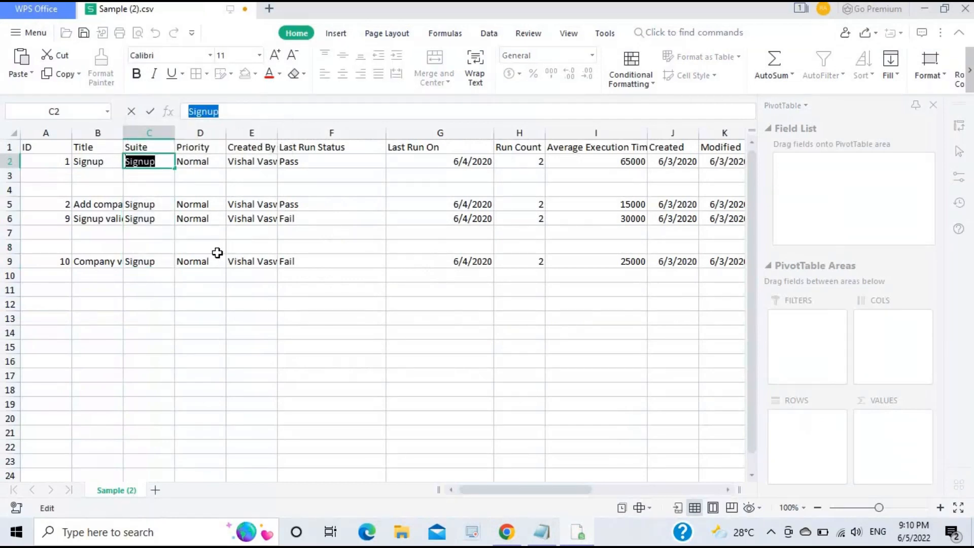
click(508, 536)
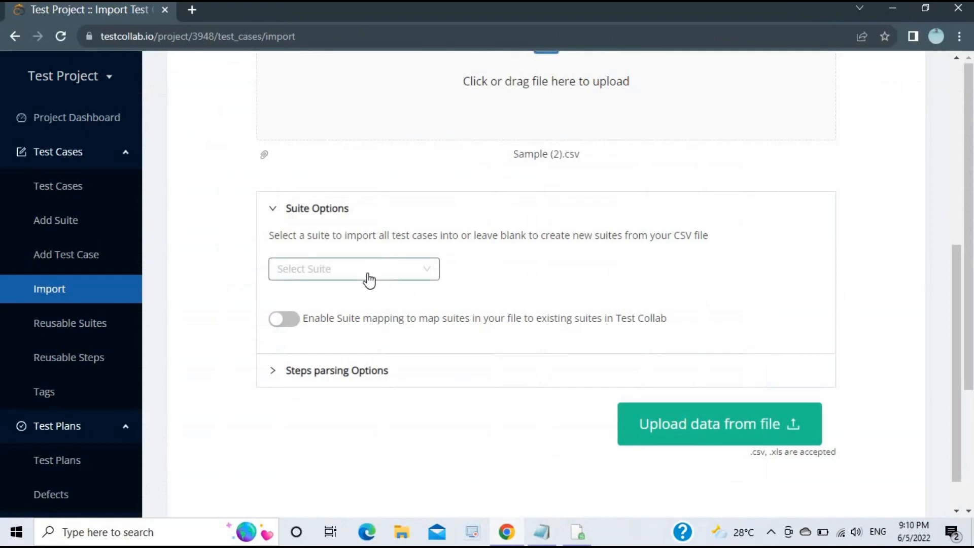
scroll(420, 268, down, 1)
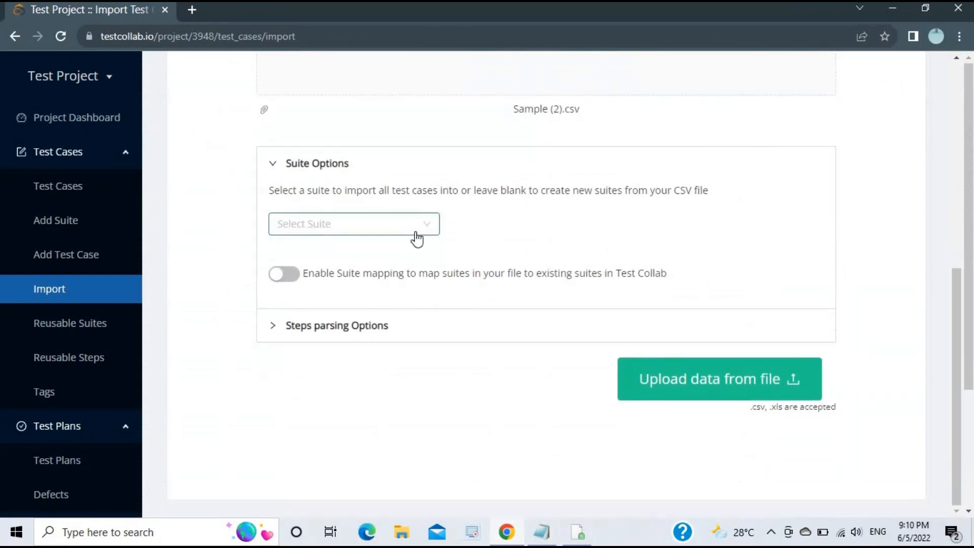
Expand Steps parsing Options, read the delimiter instructions and collapse the section again
click(276, 328)
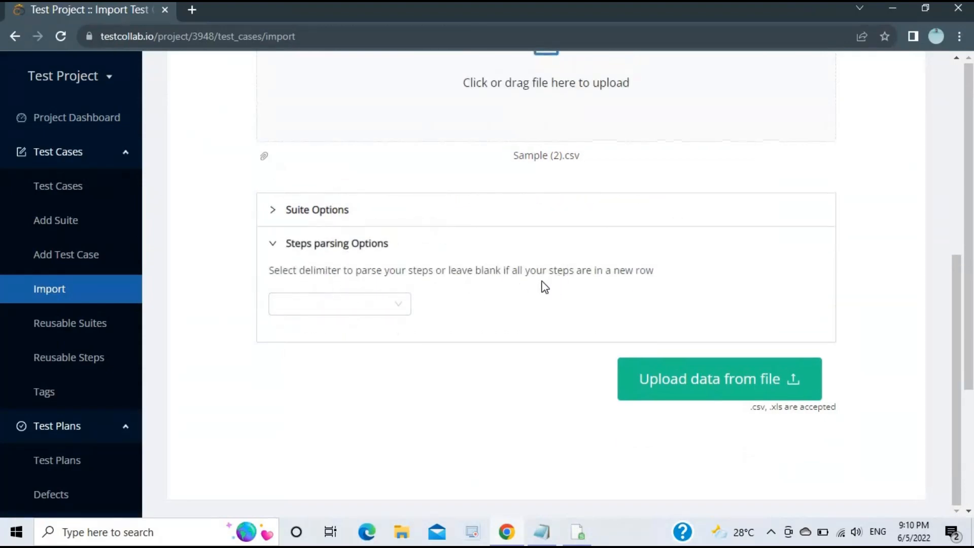
drag(516, 276, 568, 295)
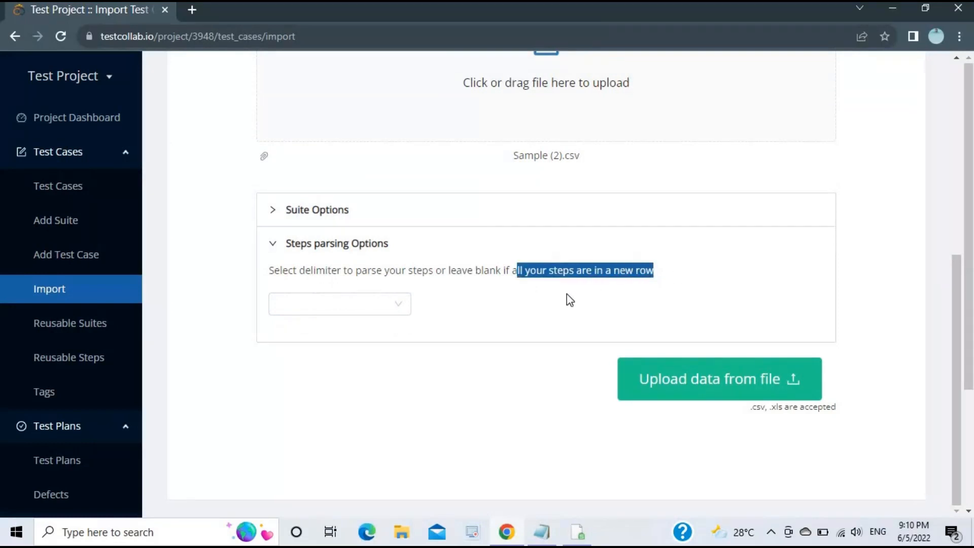
click(427, 308)
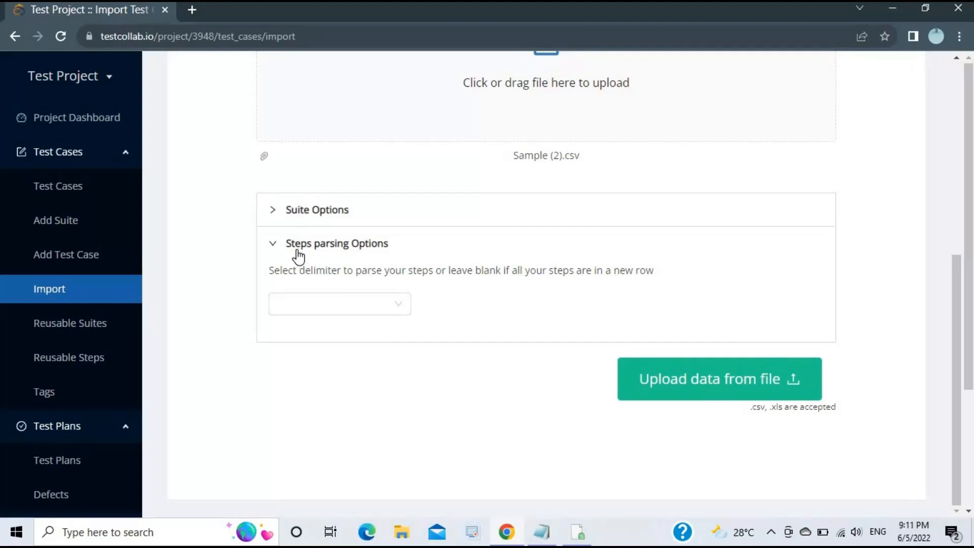
drag(520, 269, 678, 250)
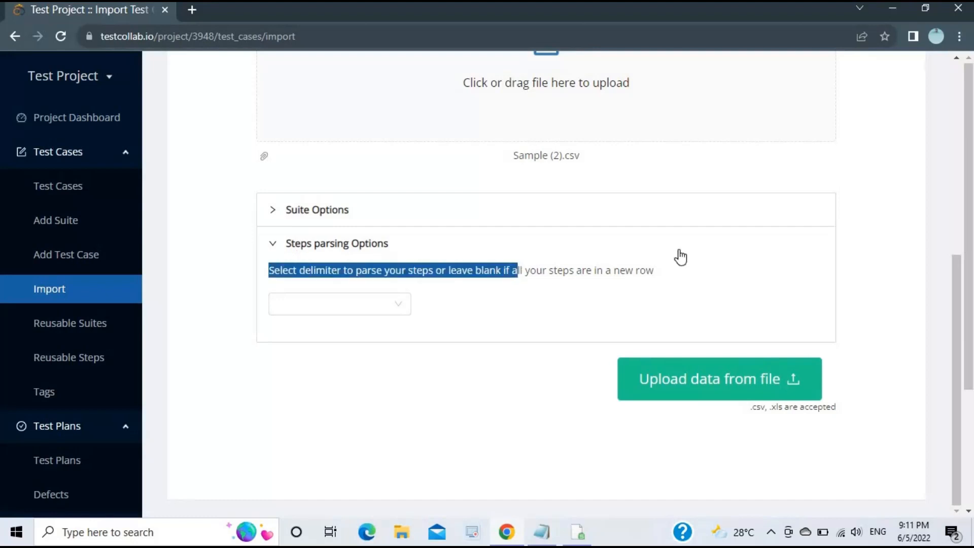
click(584, 308)
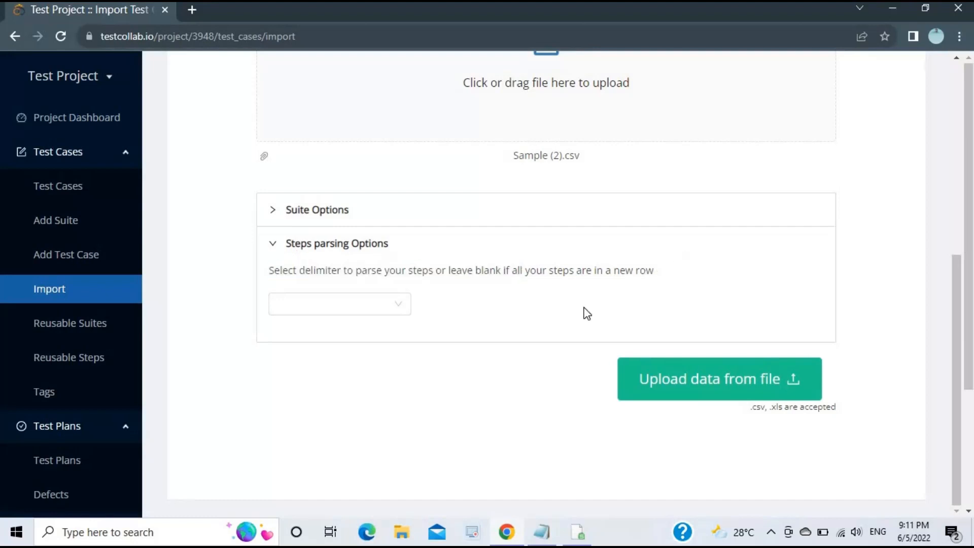
click(273, 247)
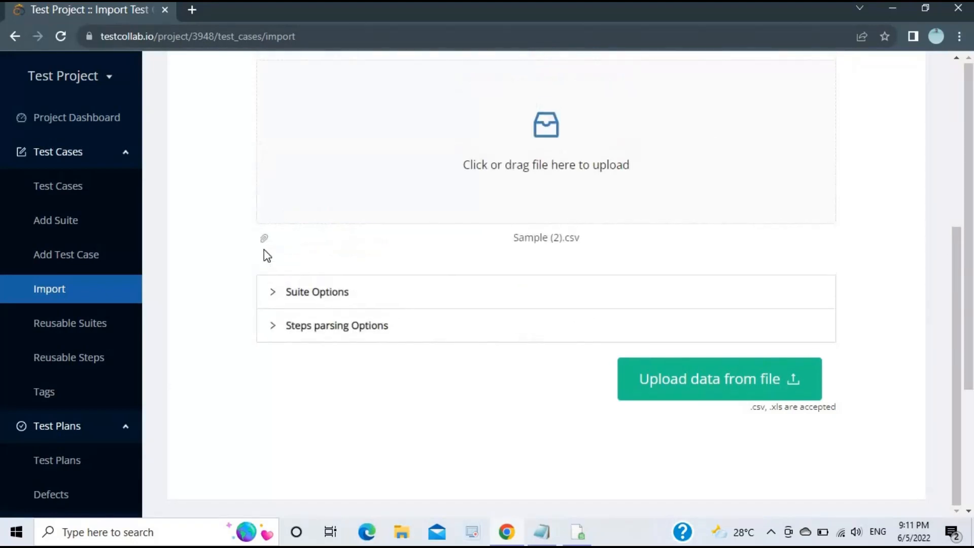
Upload the data from Sample (2).csv and confirm that the first row contains column names
click(739, 397)
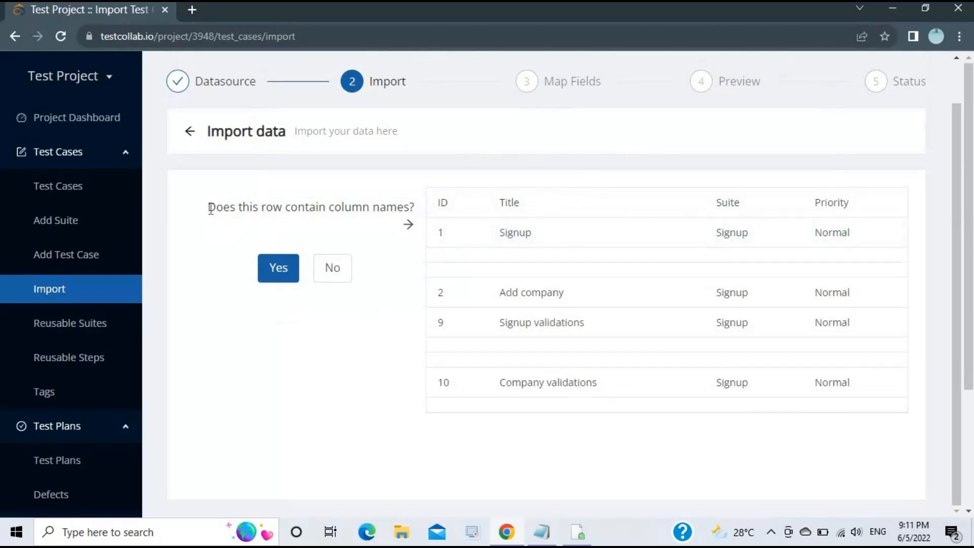
drag(211, 209, 362, 207)
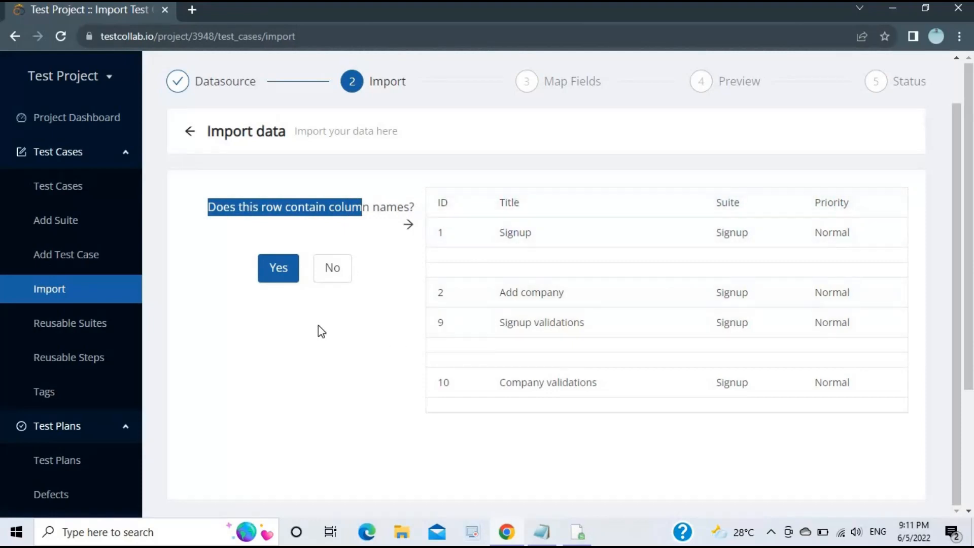
click(274, 269)
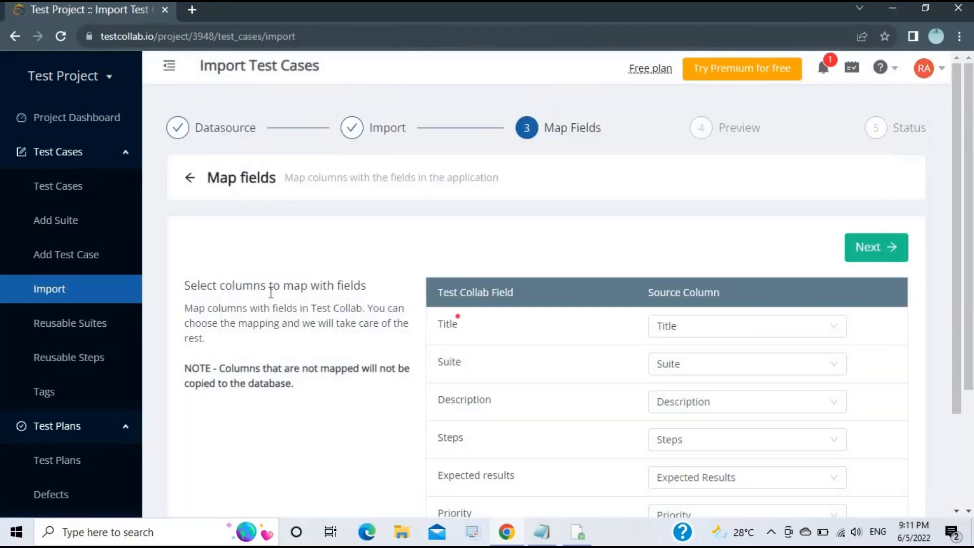
Read the instructions for mapping source columns to Test Collab fields
scroll(302, 207, down, 1)
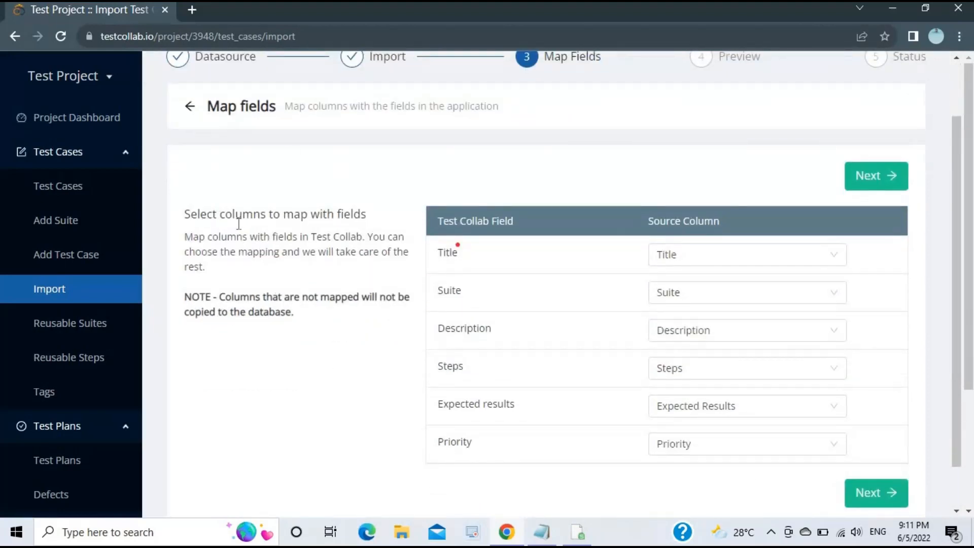
double_click(195, 213)
click(342, 200)
drag(219, 250, 288, 249)
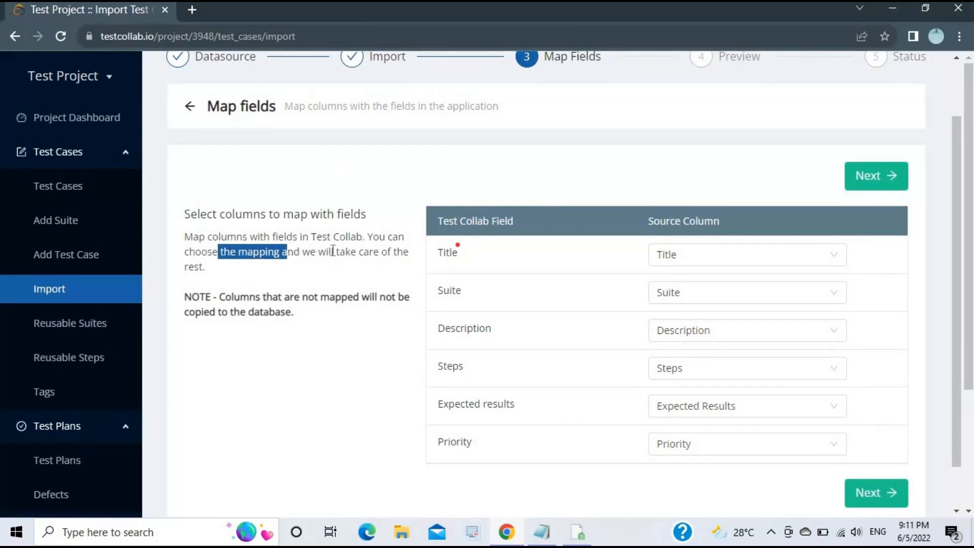
drag(415, 267, 310, 252)
click(293, 244)
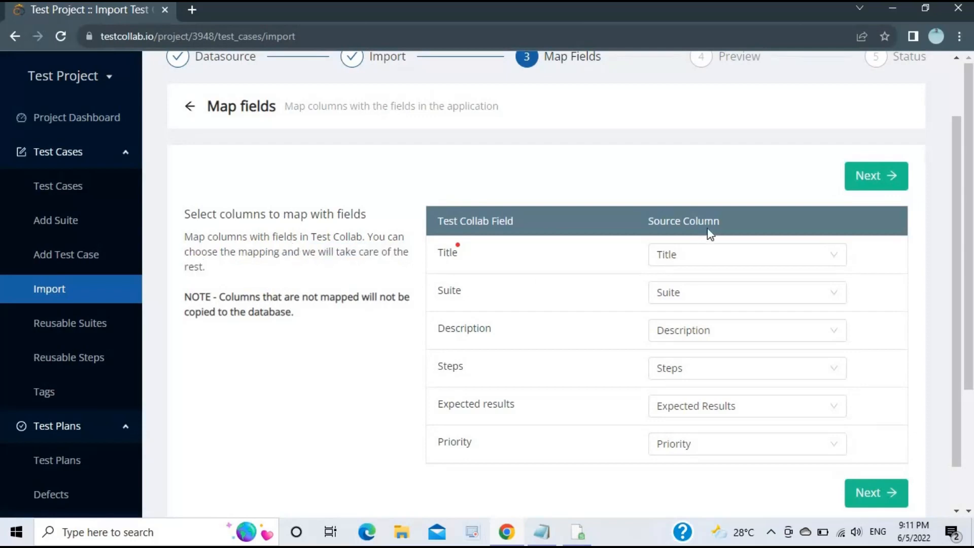
Look through the source columns offered for the Title field, keep Title selected and accept the field mapping
scroll(693, 284, down, 1)
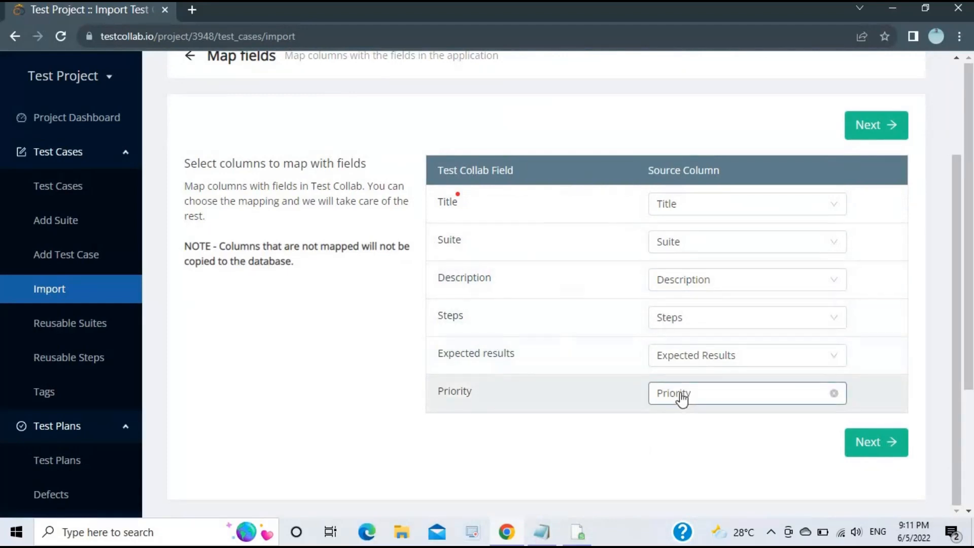
click(707, 205)
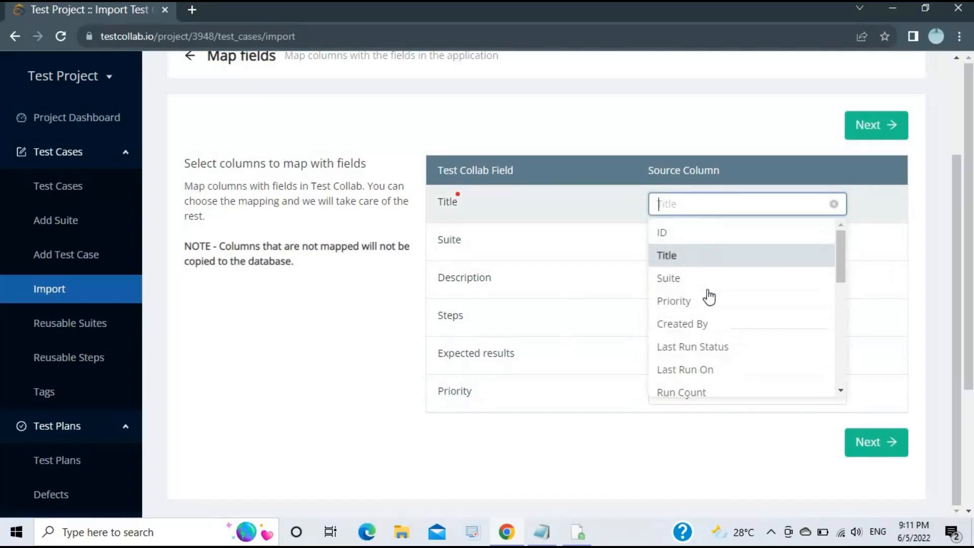
scroll(736, 309, down, 5)
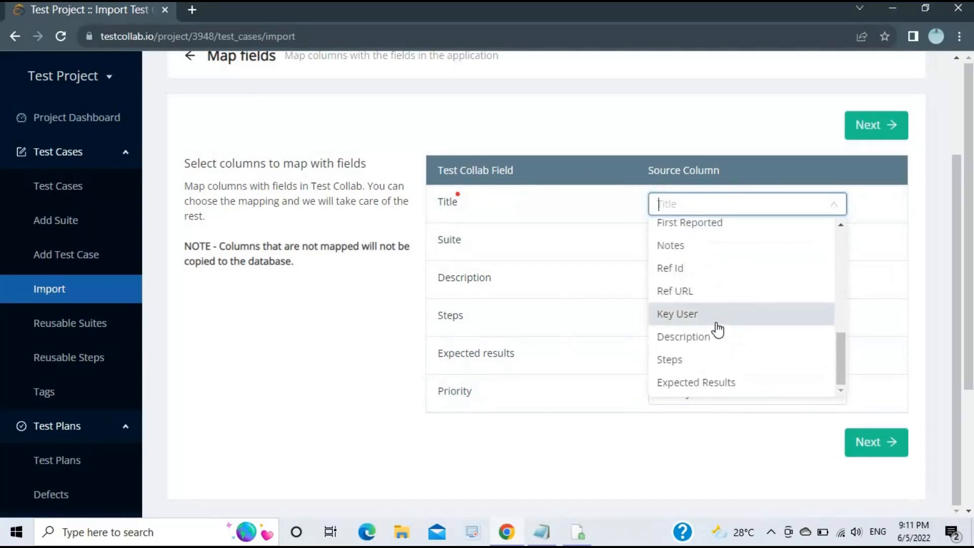
click(613, 232)
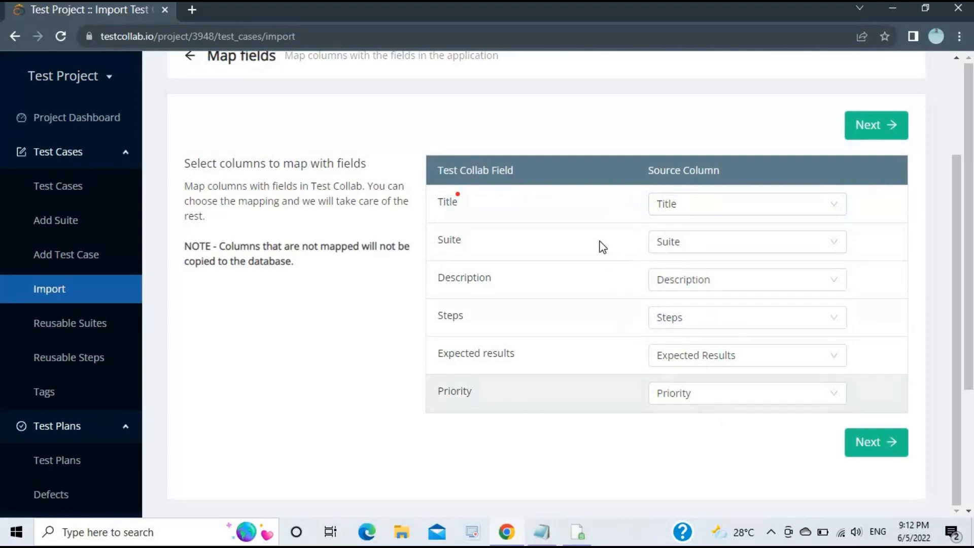
click(891, 449)
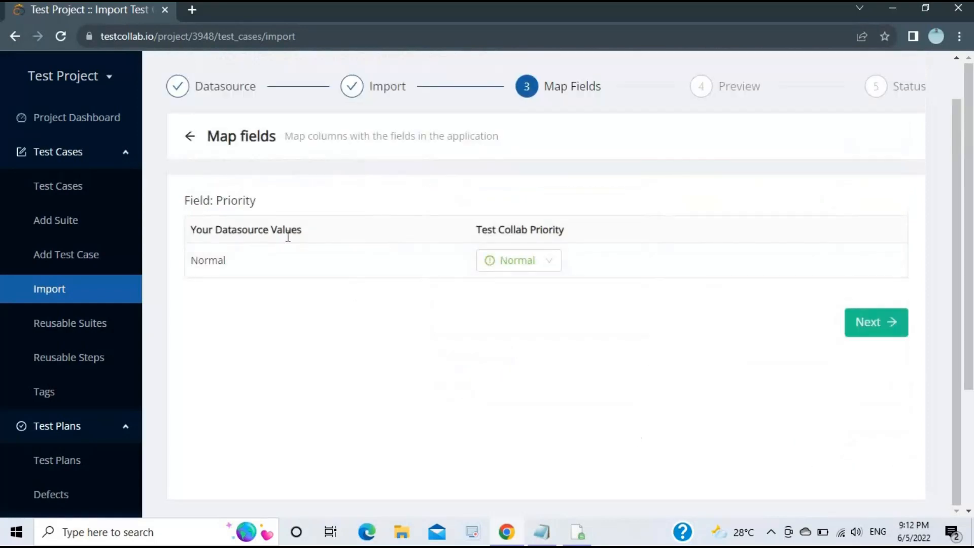
Check how the datasource's Priority values map to Test Collab priorities and accept Normal for Normal
drag(247, 234, 582, 239)
key(ctrl+a)
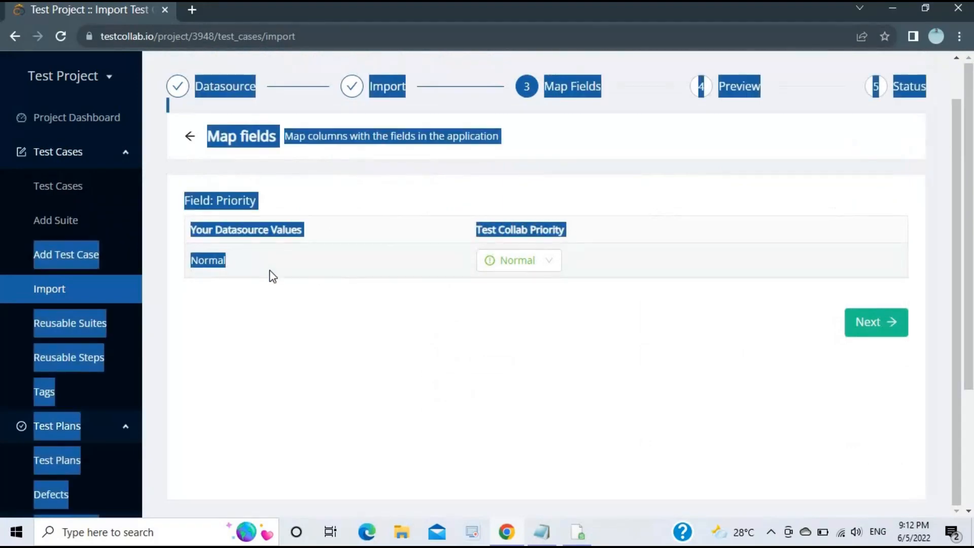
click(321, 265)
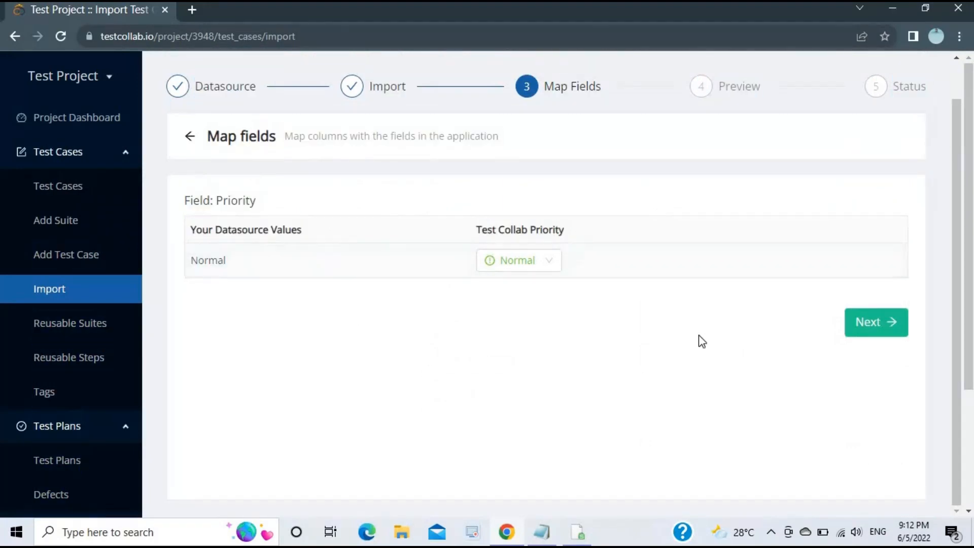
click(876, 322)
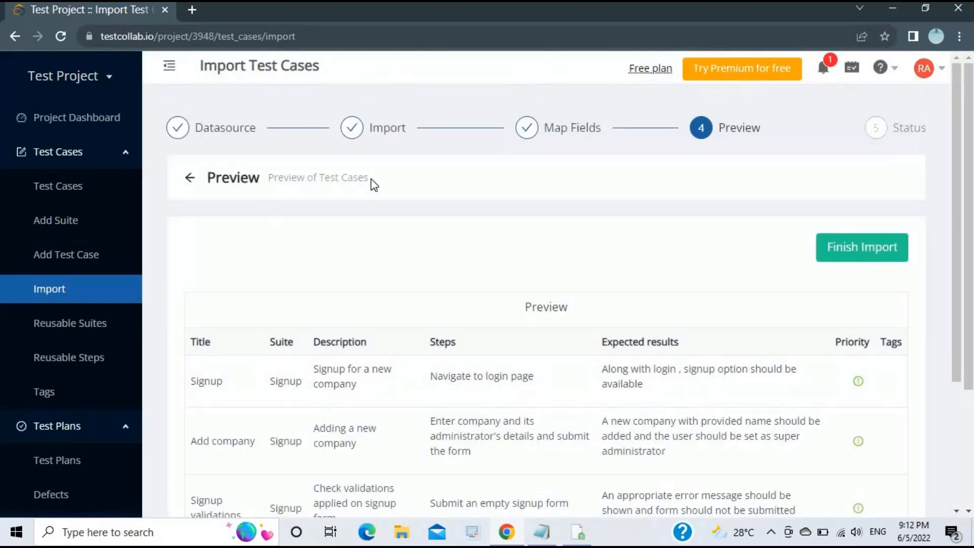
Review the preview of the test cases with their suites, steps and expected results, and finish the import
drag(371, 178, 428, 174)
click(428, 179)
scroll(443, 270, down, 2)
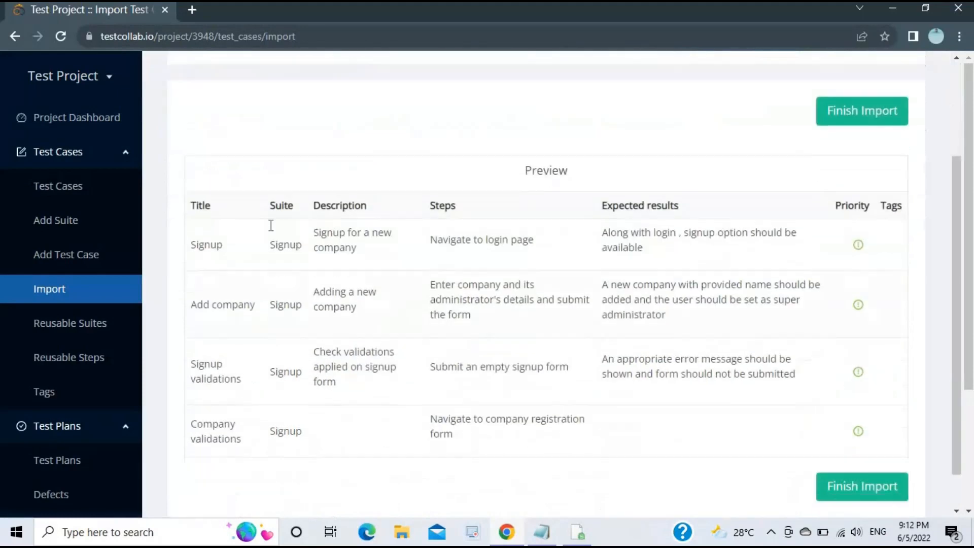
scroll(271, 225, down, 1)
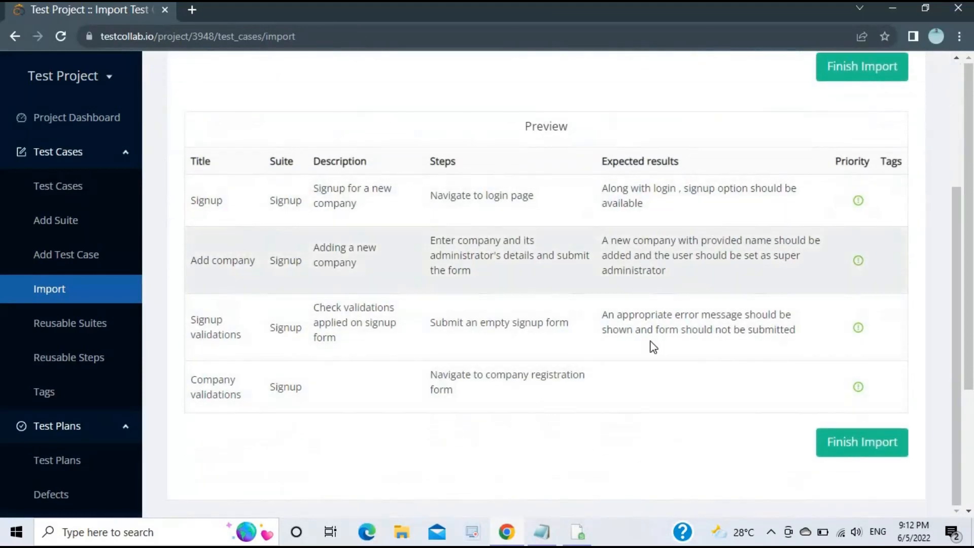
scroll(653, 347, up, 3)
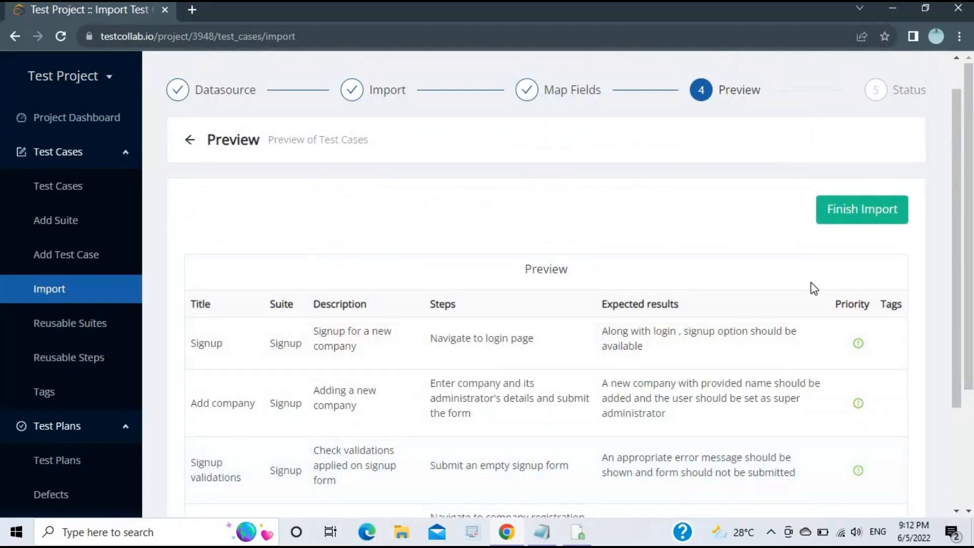
click(869, 219)
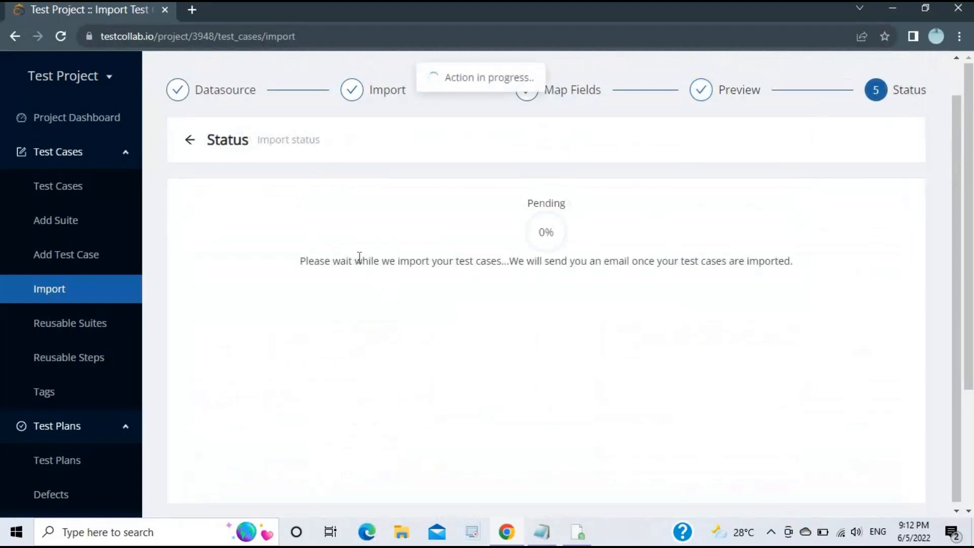
Read the import status until the process ends and go to the test case list
drag(354, 261, 805, 263)
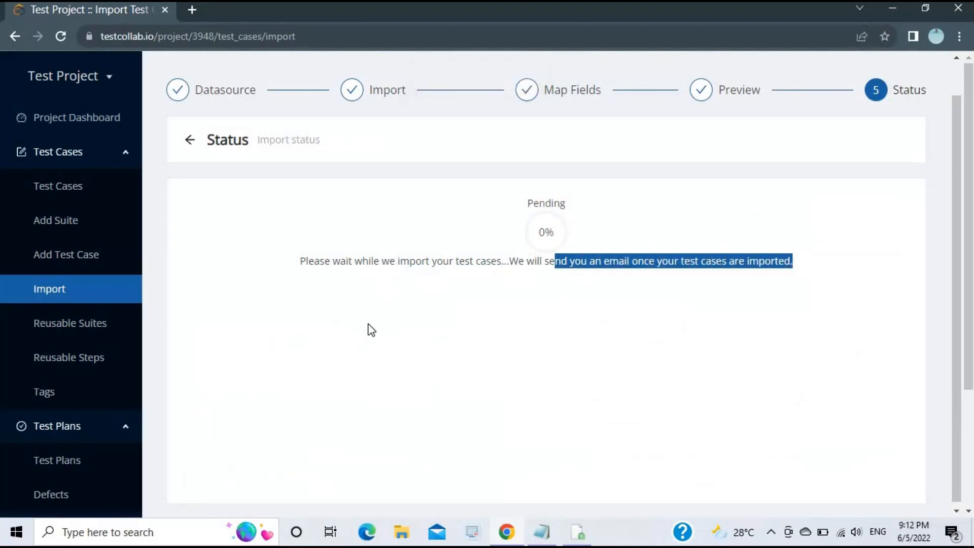
click(536, 237)
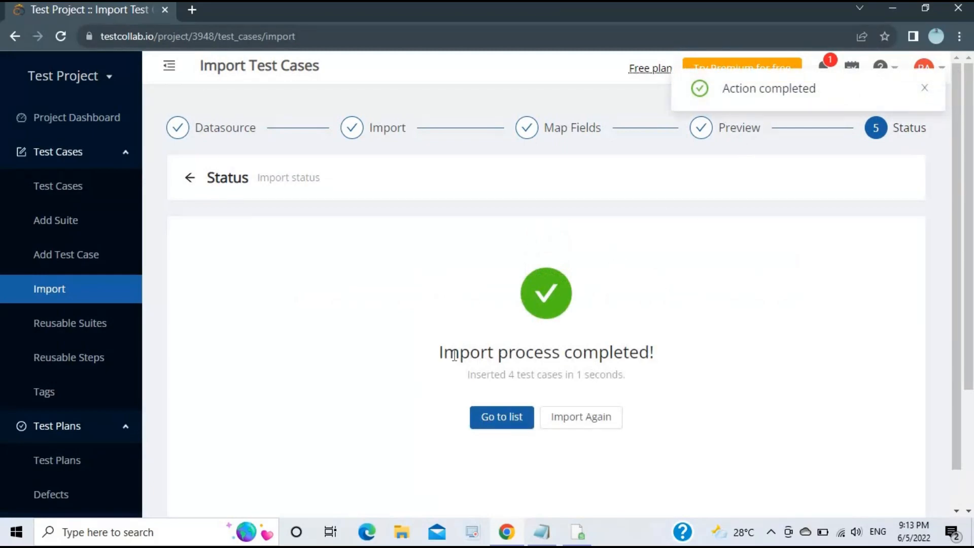
drag(459, 355, 708, 370)
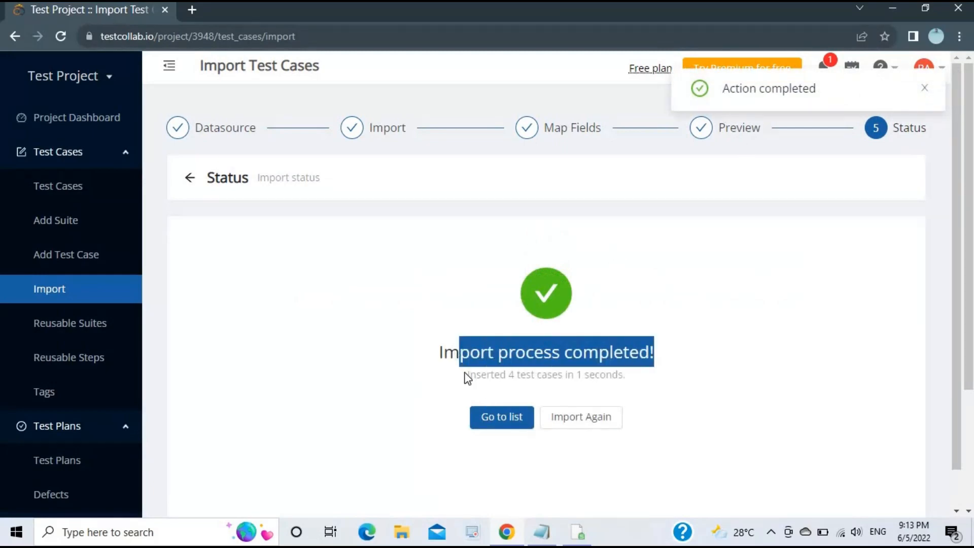
drag(472, 374, 620, 376)
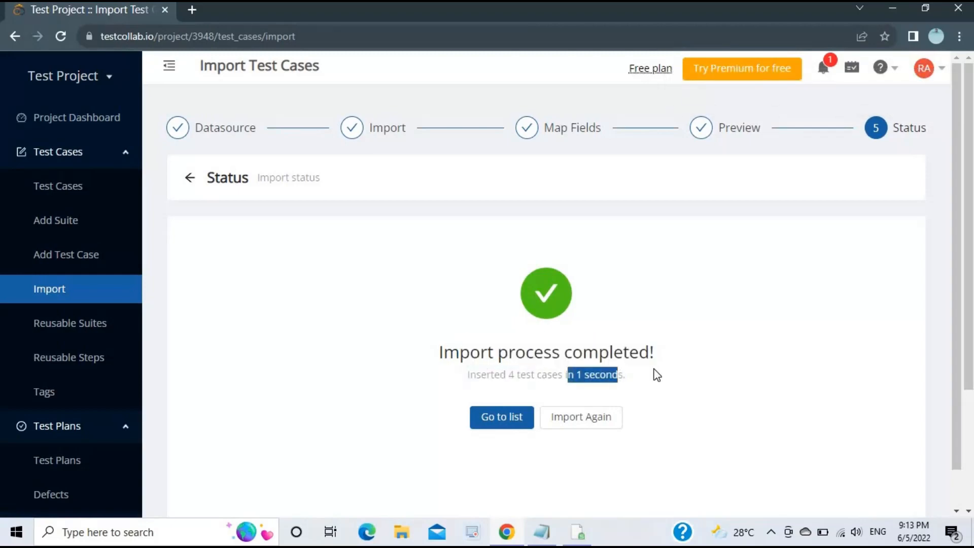
click(630, 316)
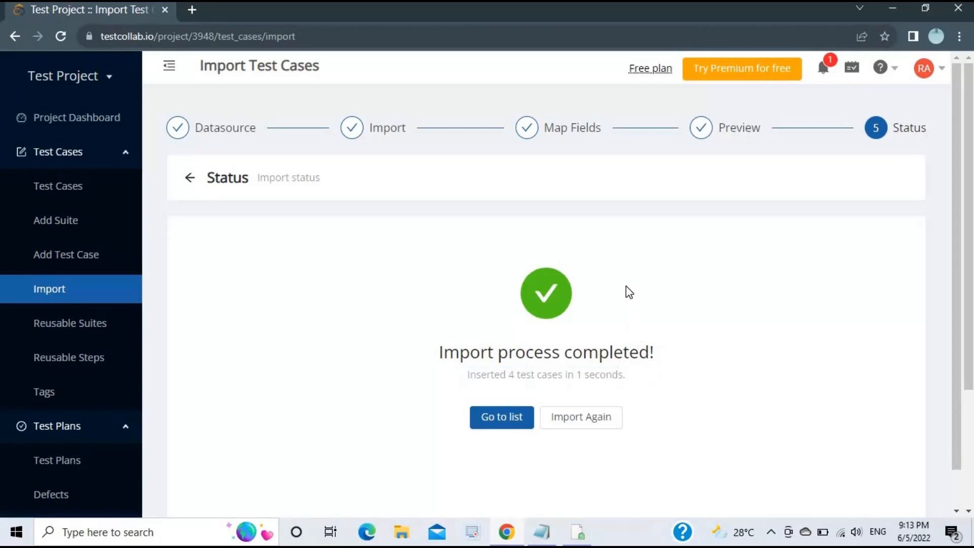
click(476, 425)
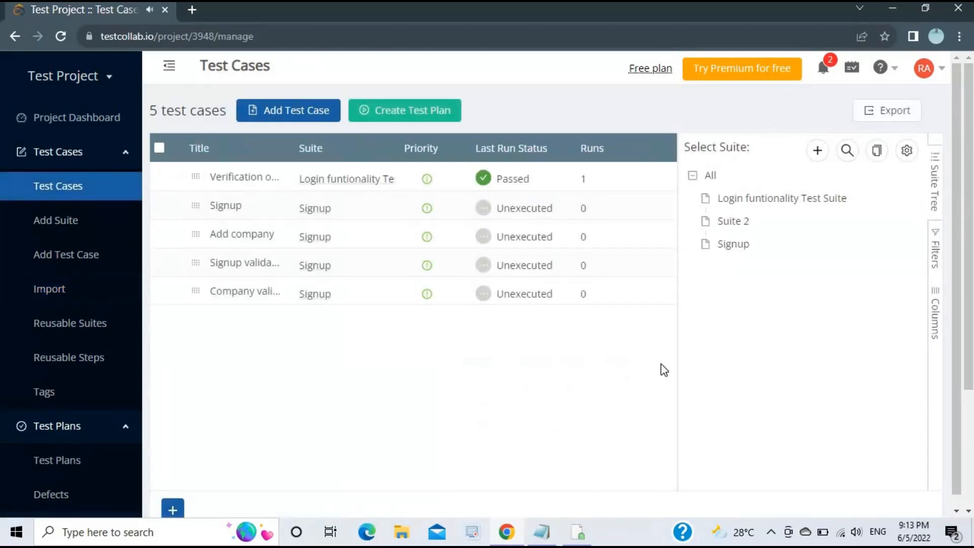
Filter the test cases by the Signup suite and compare them with the Title column of Sample (2).csv in WPS Office
click(735, 245)
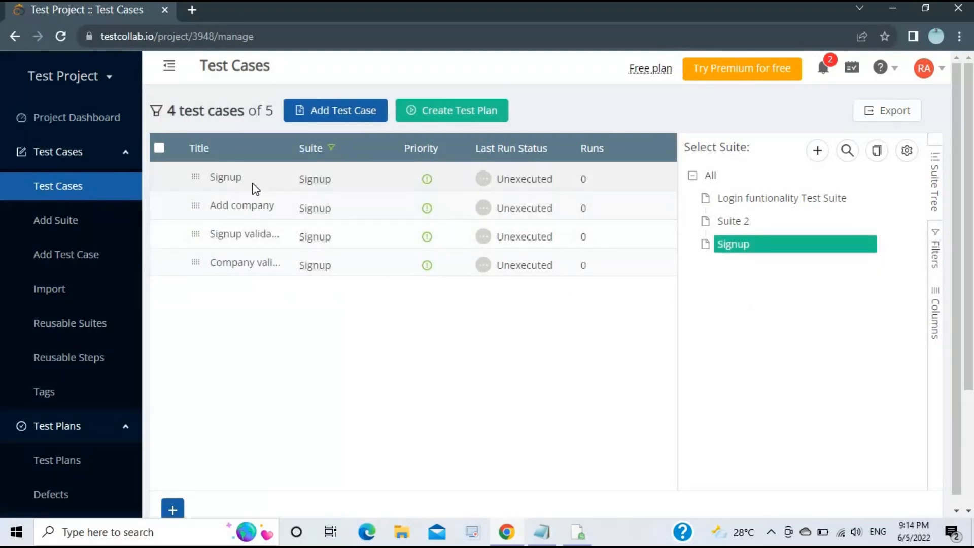
click(578, 533)
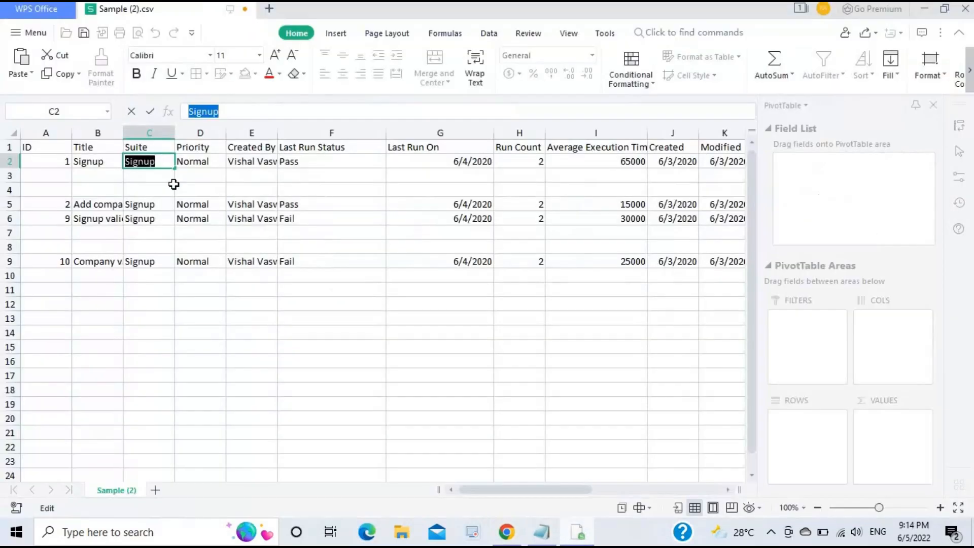
click(119, 202)
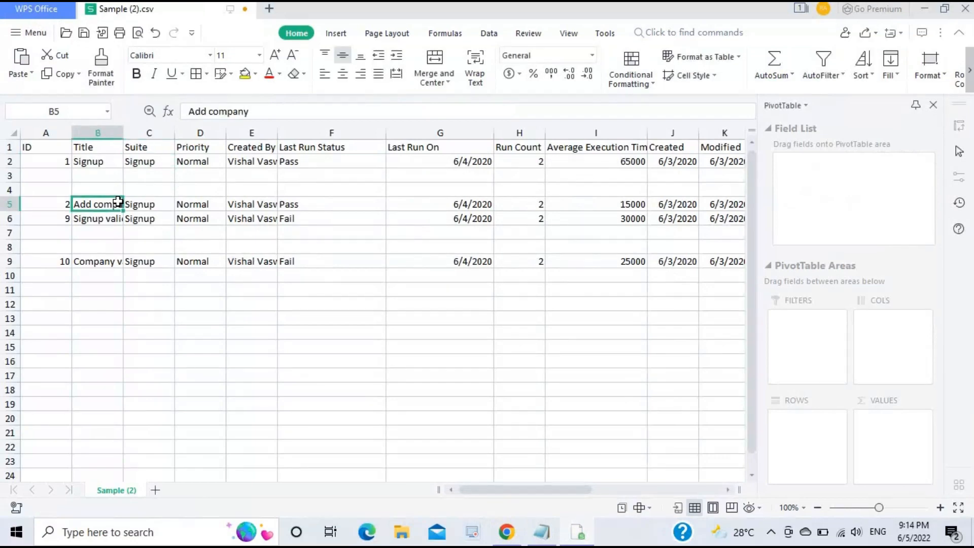
click(924, 15)
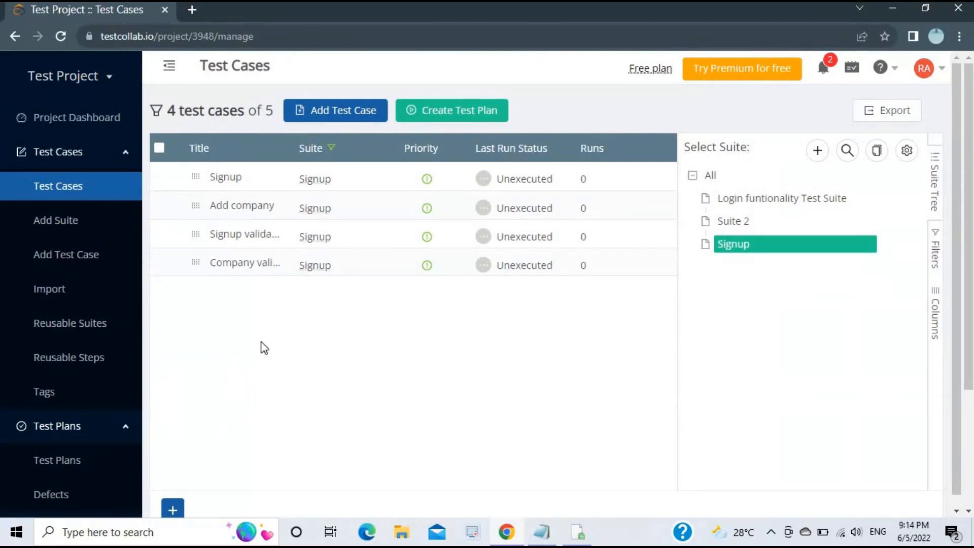
click(581, 532)
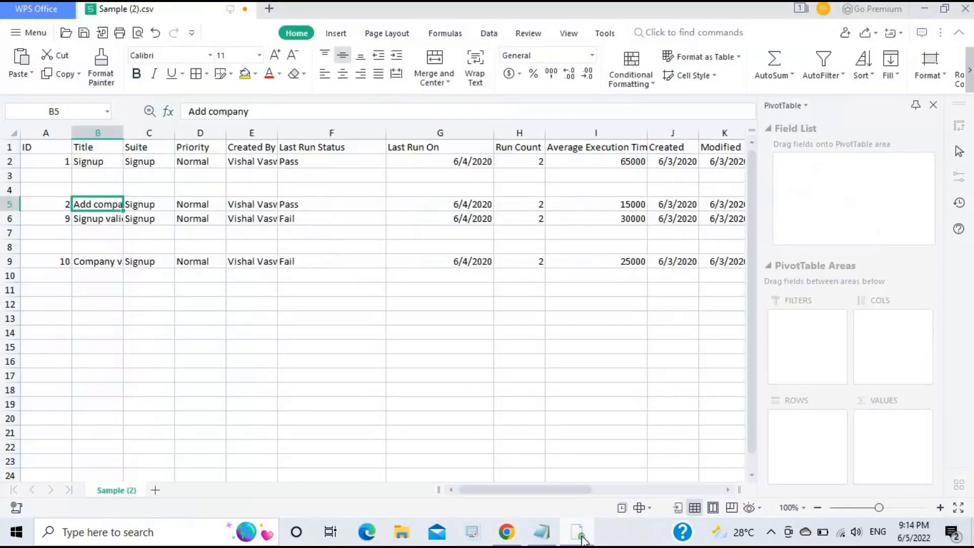
click(582, 532)
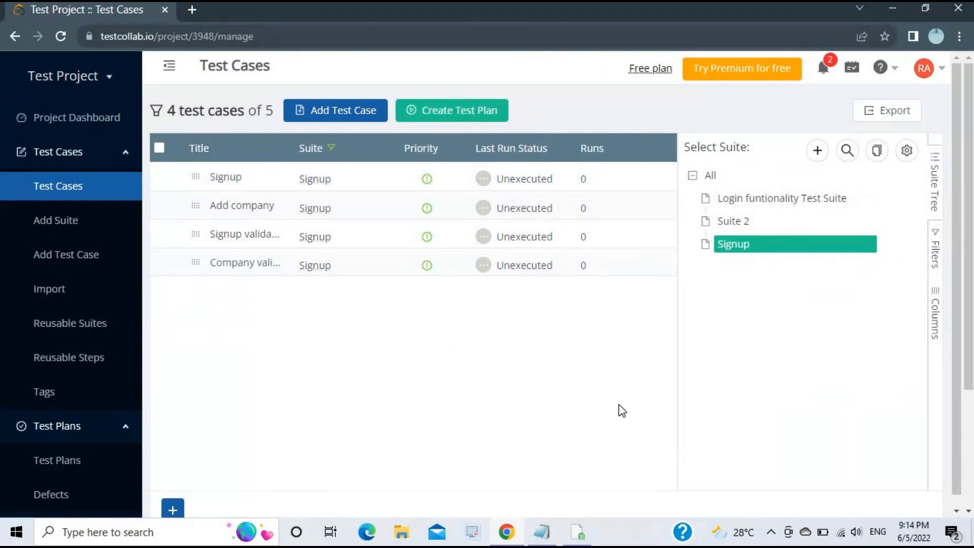
Open the Website Testing Test Plan from the test plans list and review its summary charts
click(79, 460)
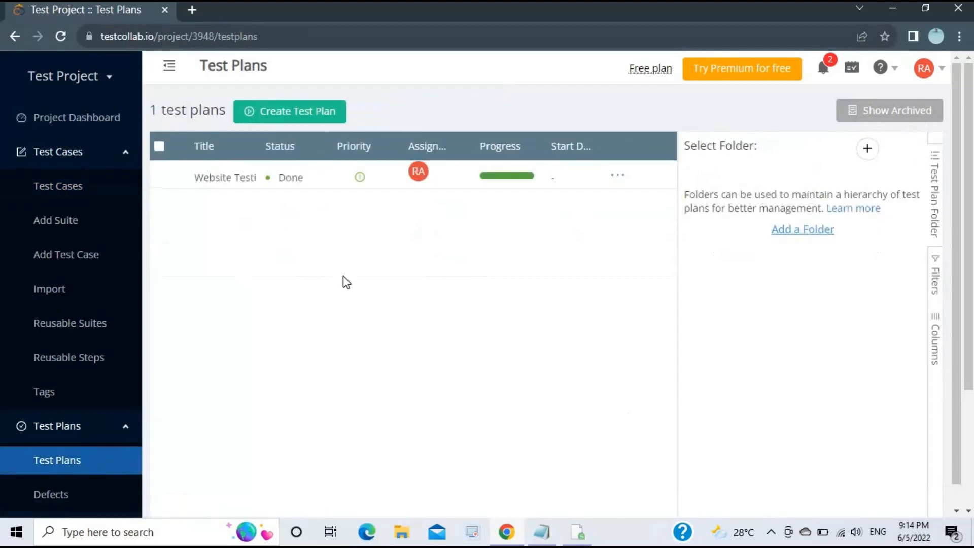
click(230, 177)
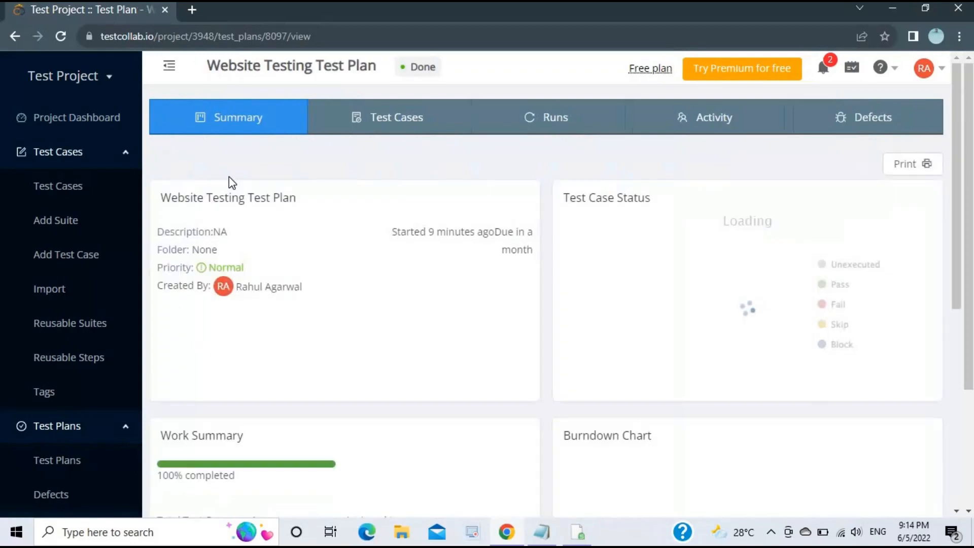
scroll(458, 277, down, 7)
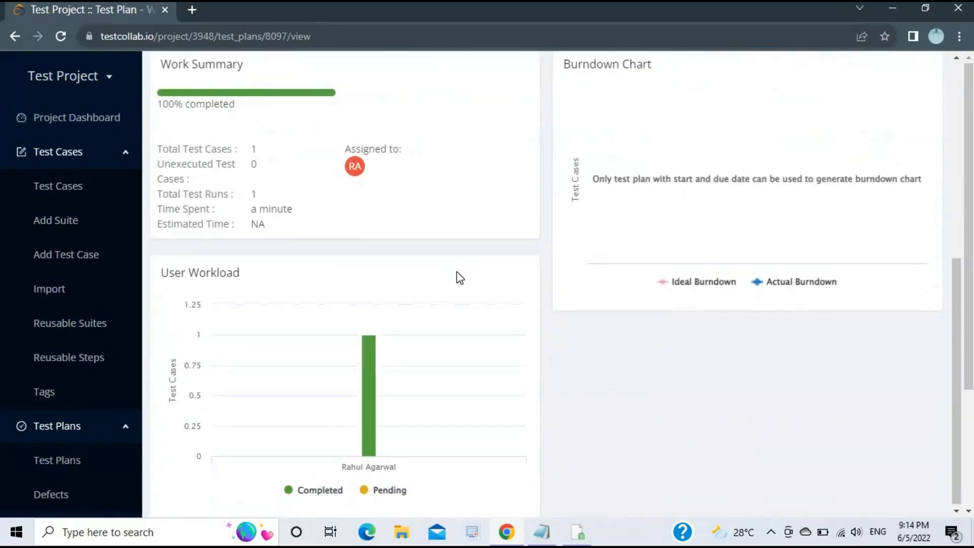
scroll(457, 276, up, 5)
scroll(459, 277, up, 2)
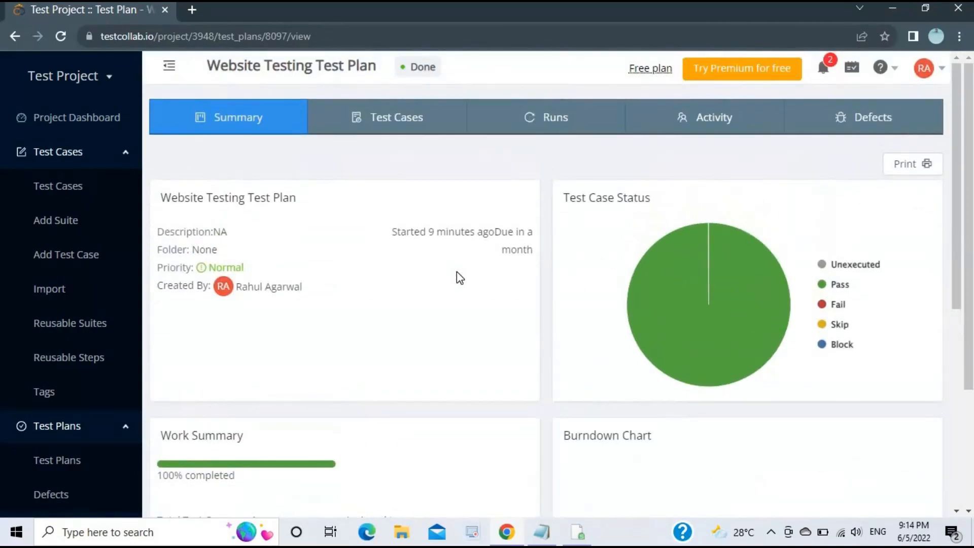